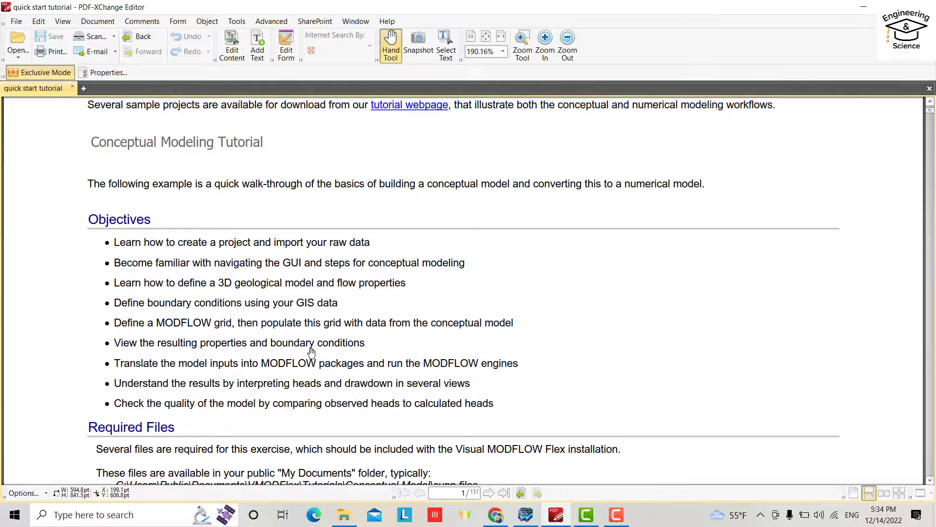
Step: Switch to Visual MODFLOW Flex and start a new project, saving the changes to the open one
key(alt+Tab)
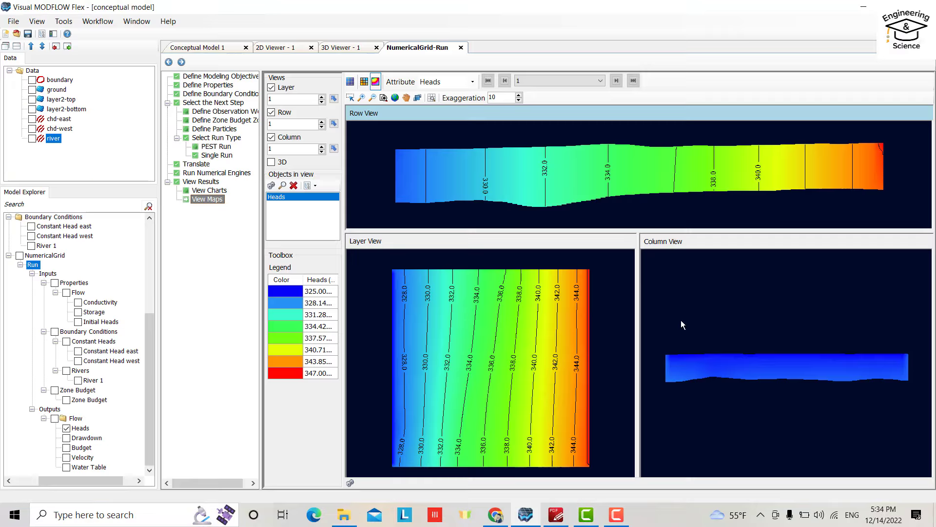
click(14, 21)
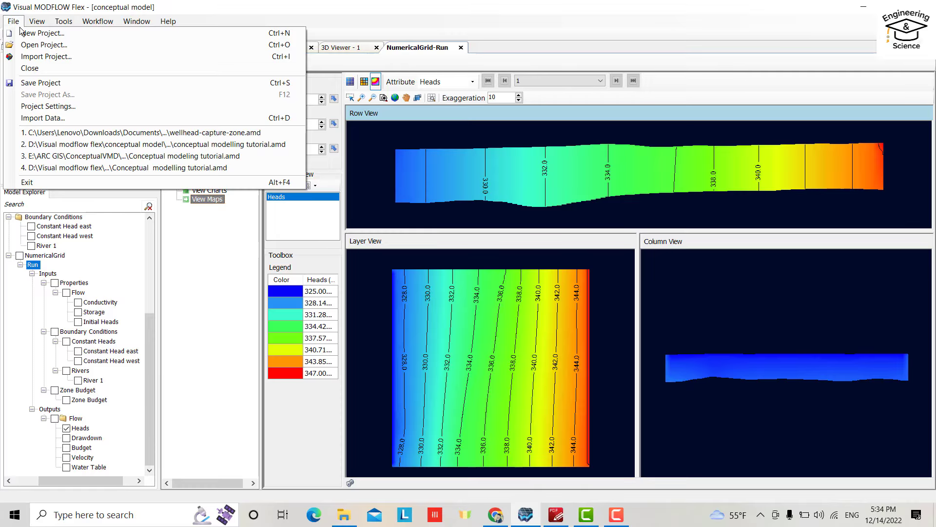
click(22, 32)
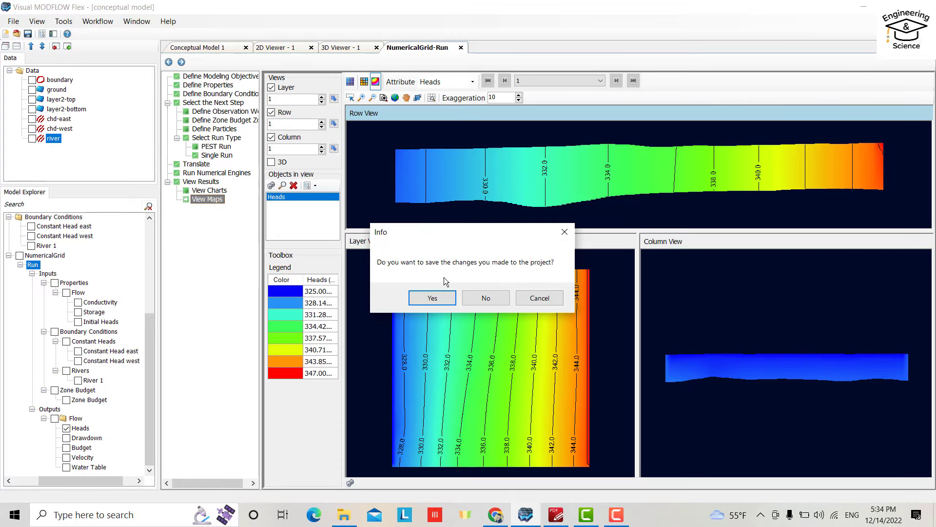
click(432, 296)
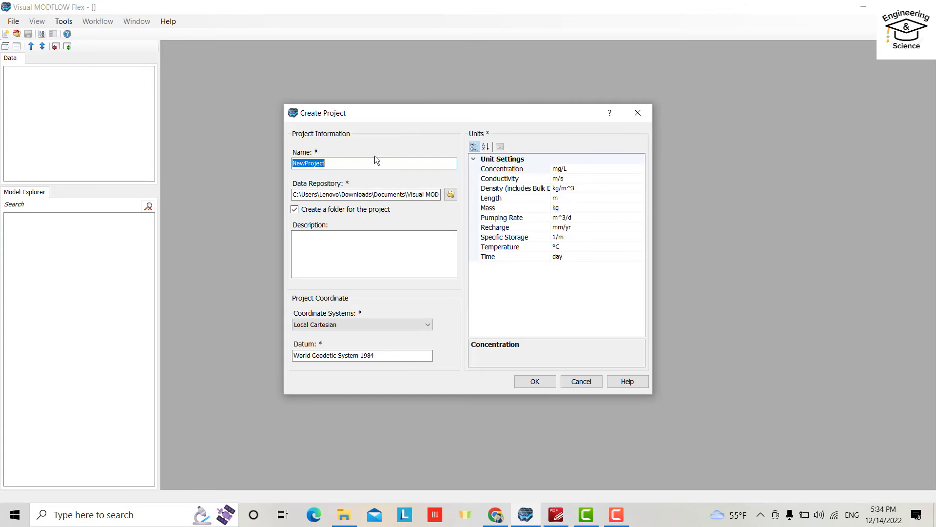
Step: Name the project "Conceptual model2" and set its data repository to the Visual MODFLOW Flex folder under Documents
text(Conceptual model2)
click(449, 195)
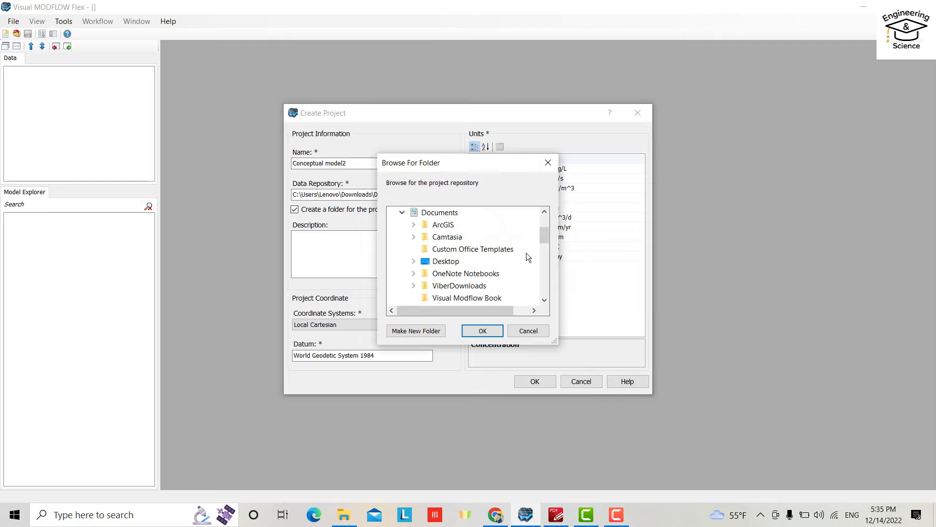
drag(544, 237, 544, 248)
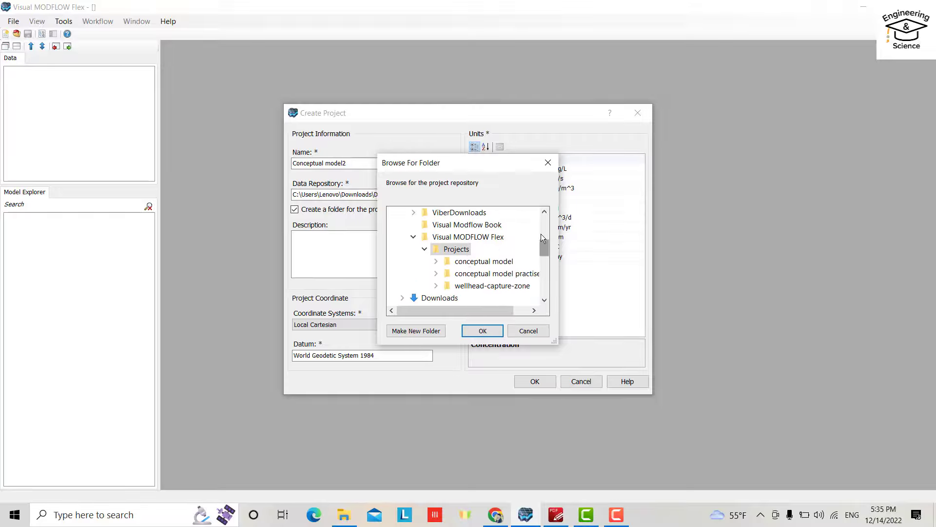
click(468, 237)
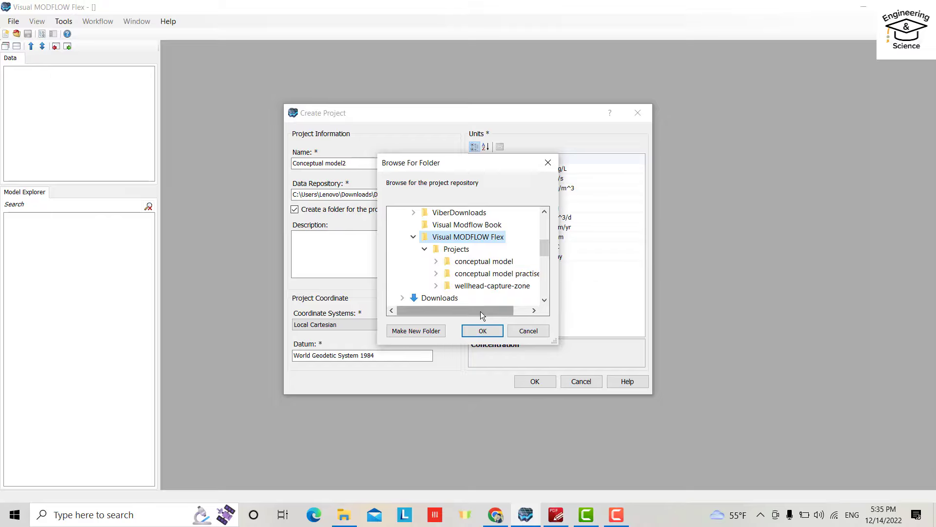
click(483, 331)
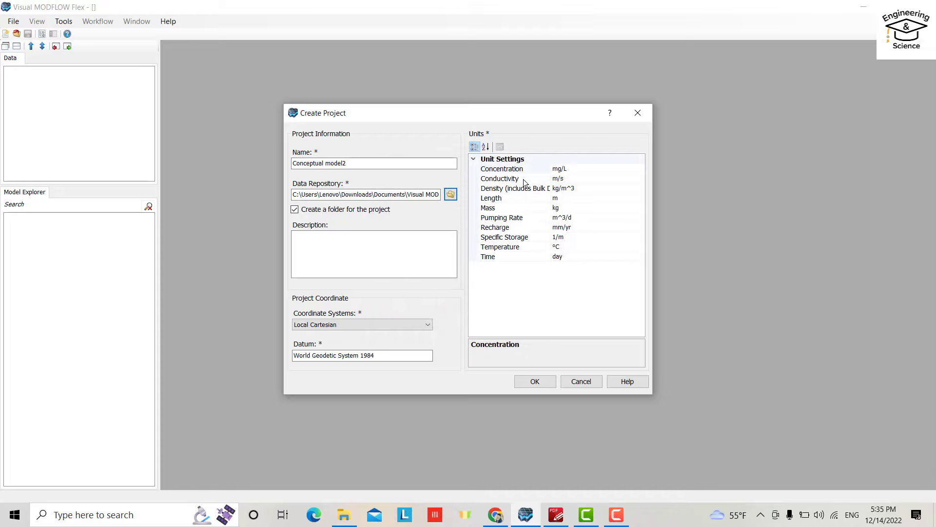
Step: Create the project with the default units, Local Cartesian coordinates and World Geodetic System 1984 datum, and choose the Conceptual Modeling scenario
click(561, 179)
click(639, 179)
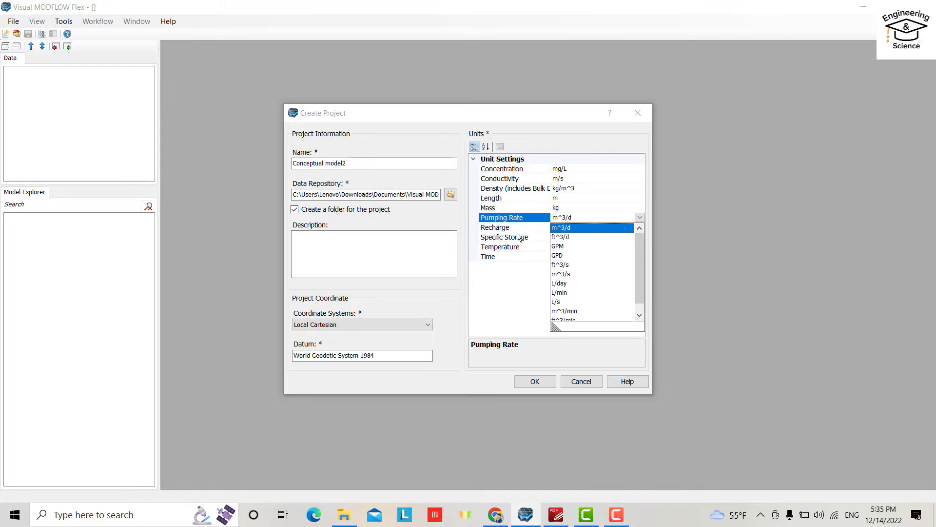
click(517, 282)
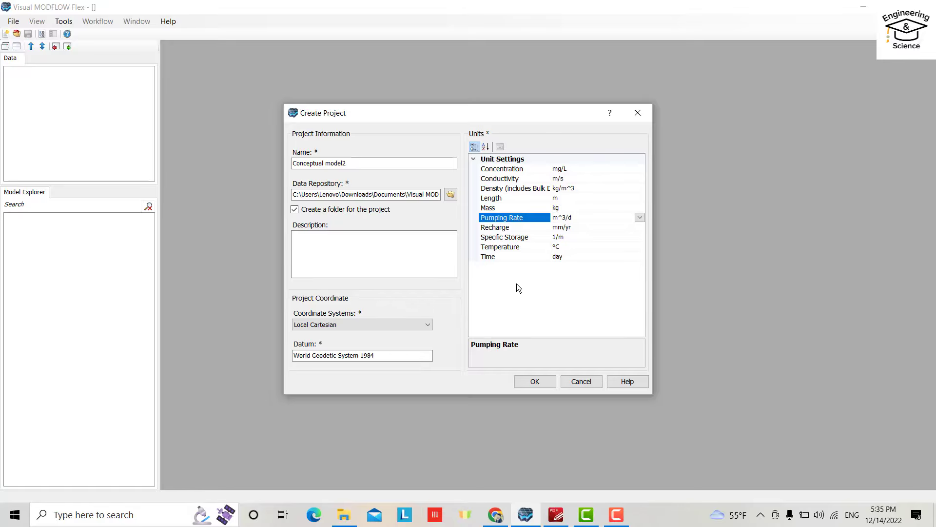
click(427, 325)
click(366, 356)
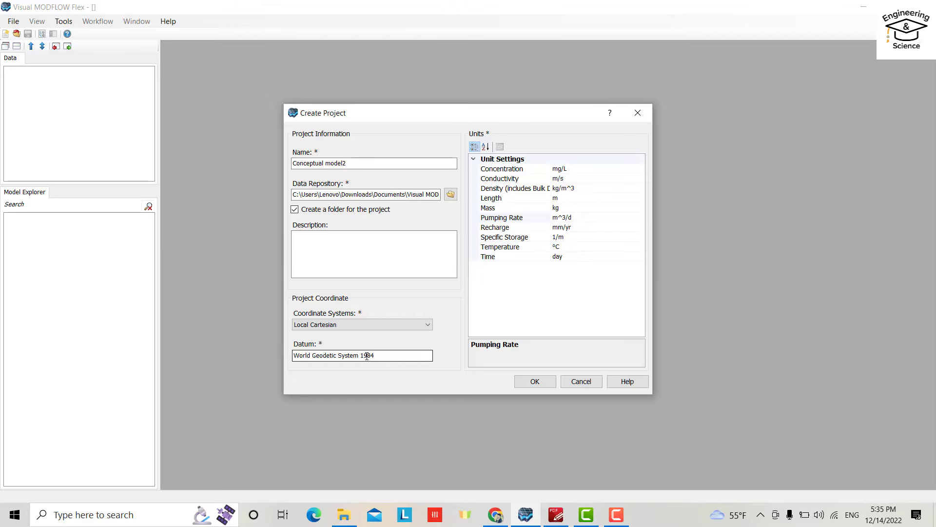
click(535, 380)
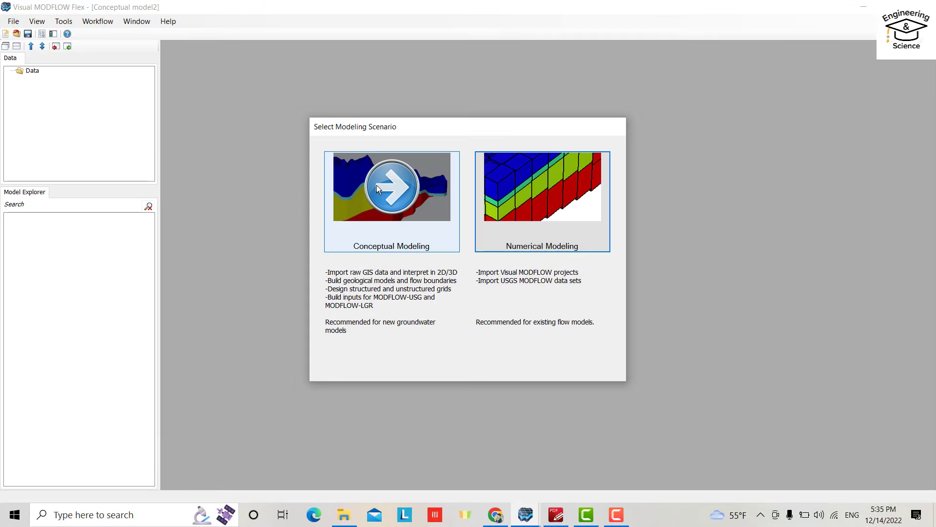
click(384, 194)
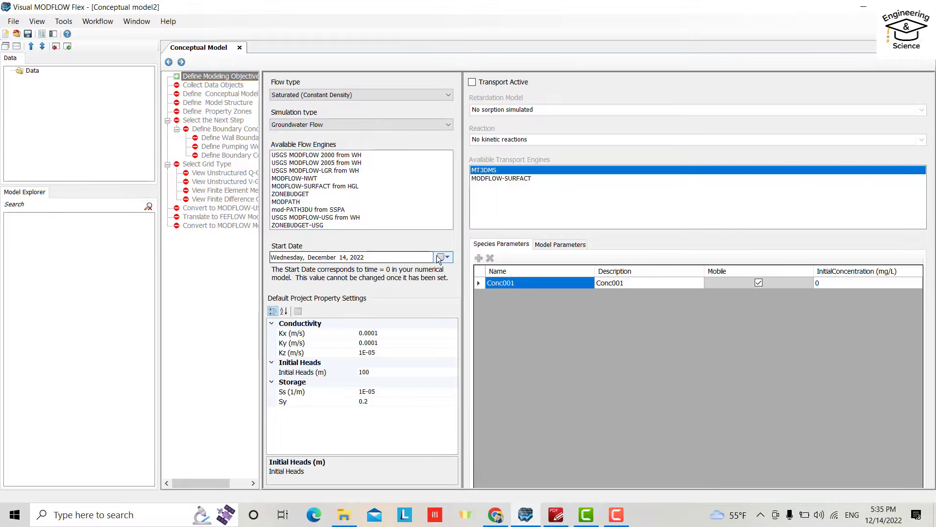
Step: Set the model start date to January 1, 2000 and proceed to collecting data objects
click(441, 258)
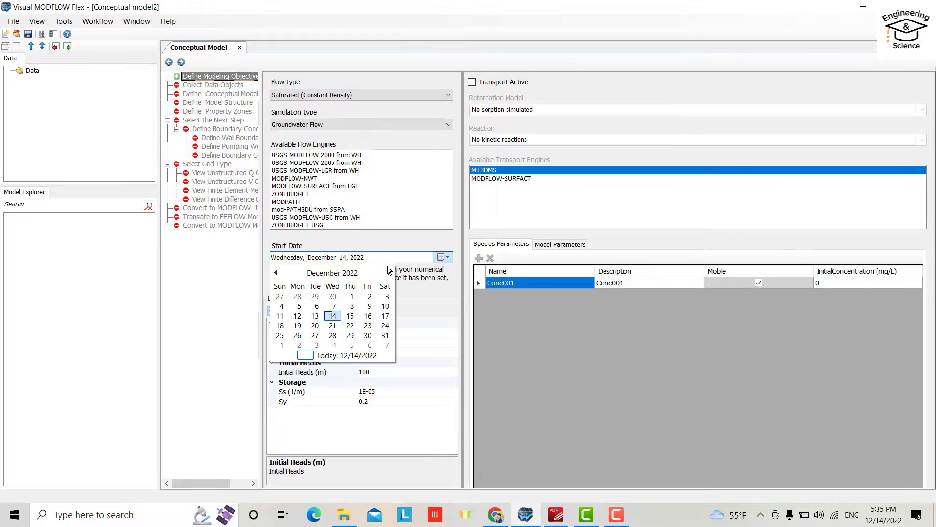
click(341, 273)
click(333, 273)
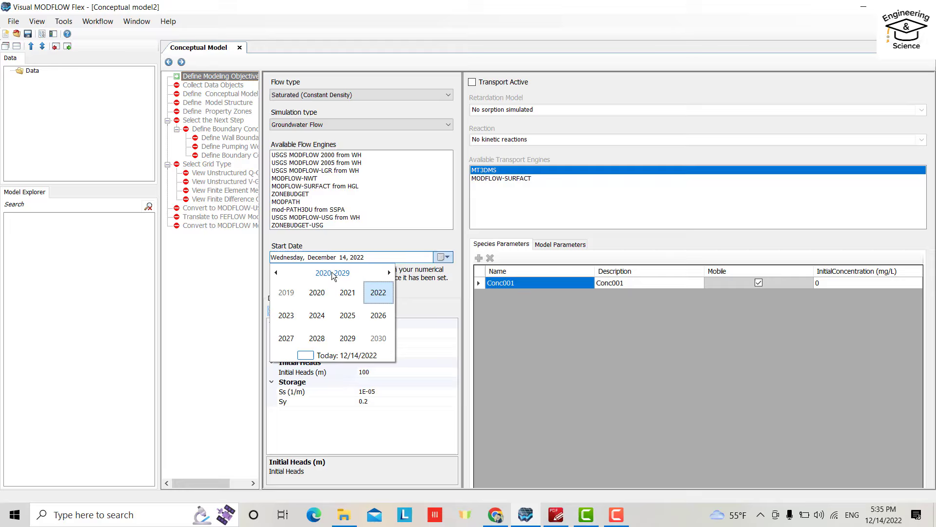
click(327, 274)
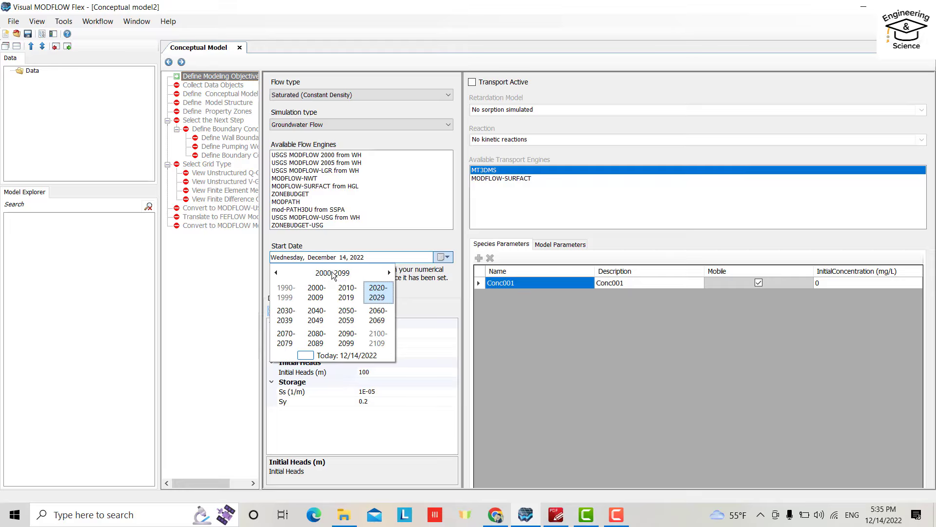
click(316, 293)
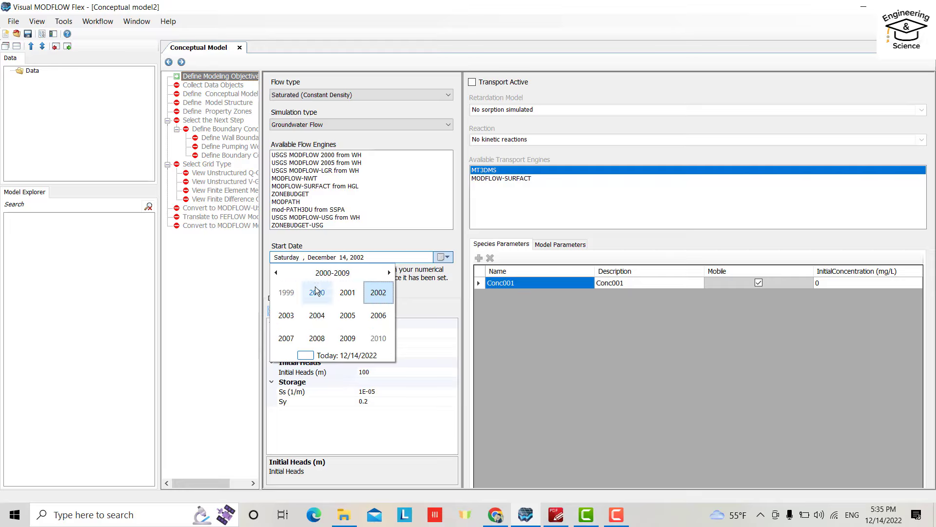
click(316, 292)
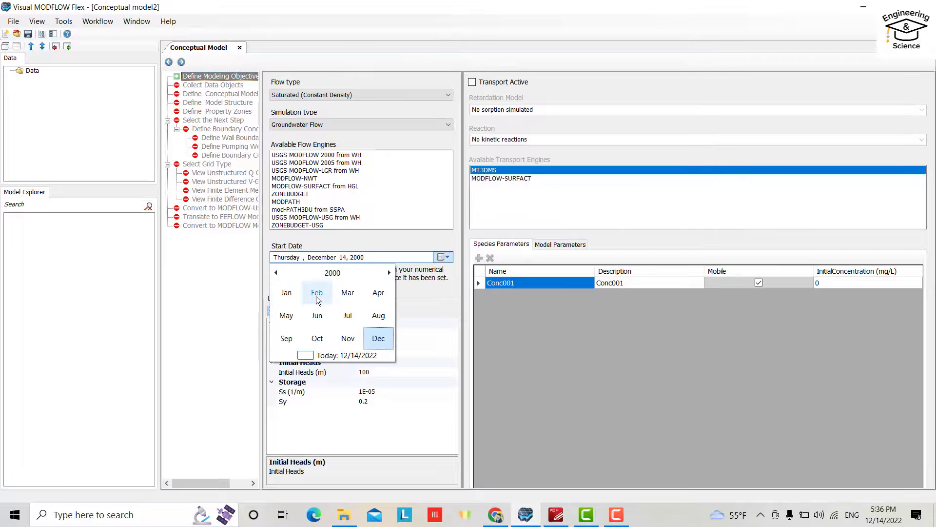
click(286, 293)
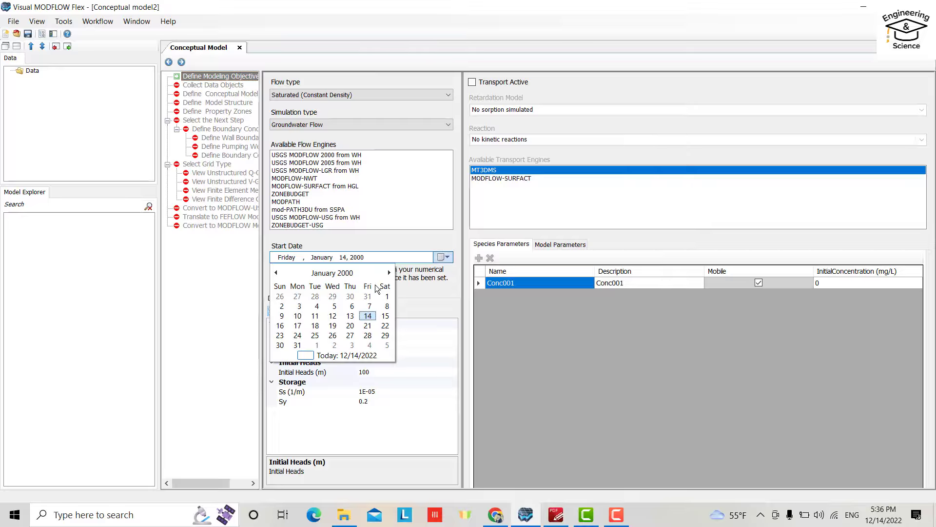
click(387, 296)
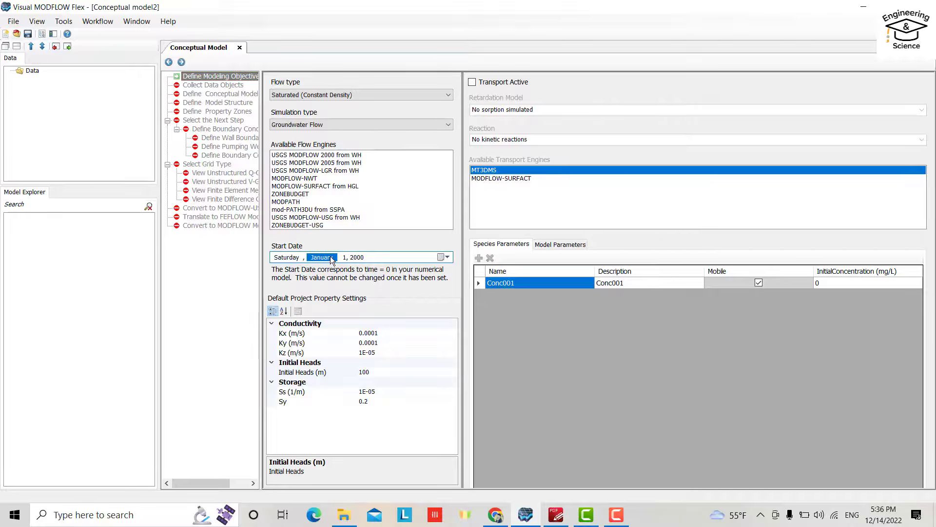
click(182, 63)
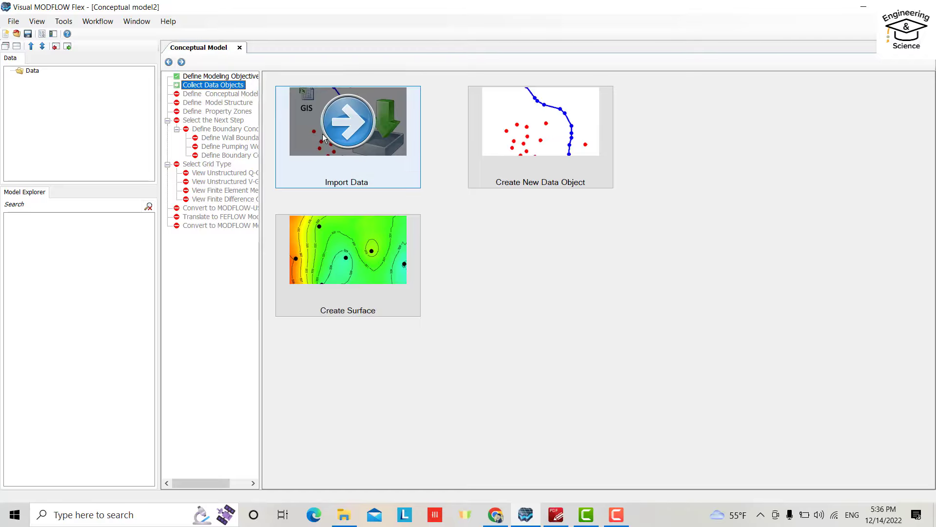
Step: Start a data import and set its data type to Polygon
click(323, 138)
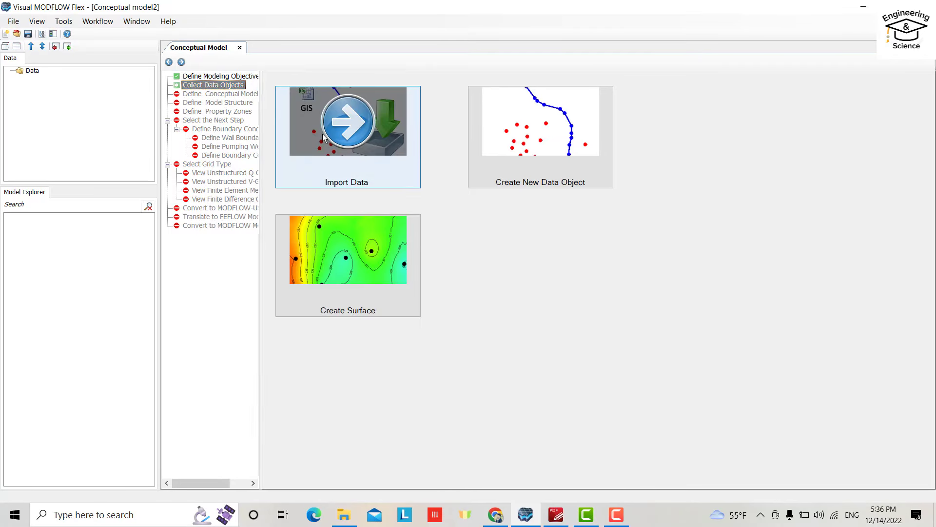
click(528, 133)
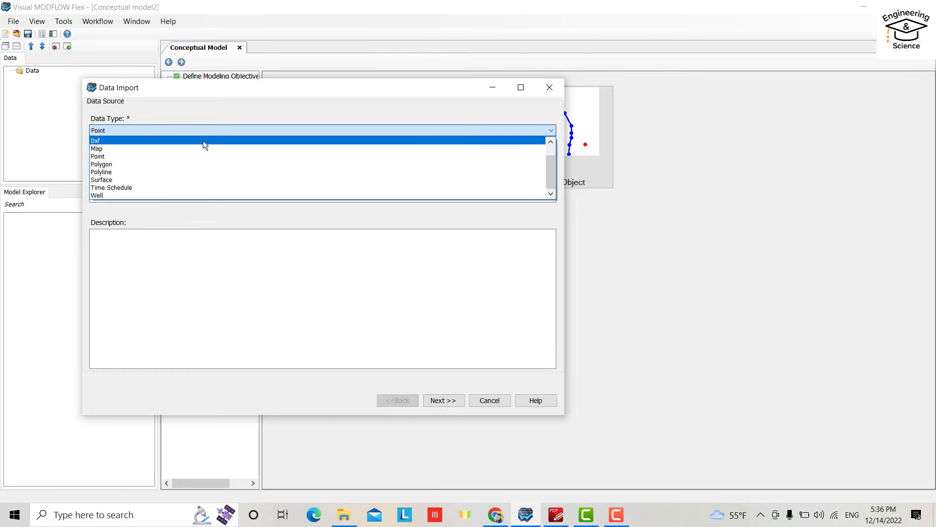
click(129, 164)
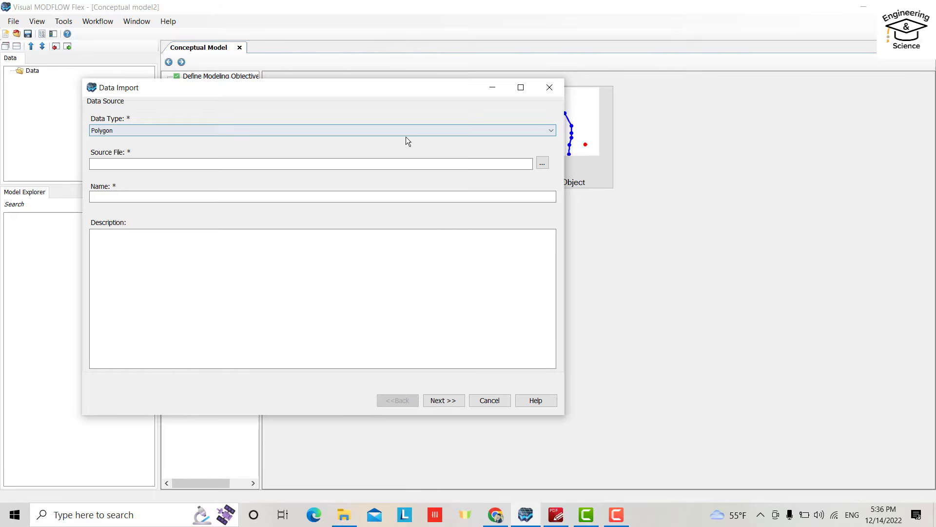
Step: Choose boundary.shp from C:\Users\Public\Documents\Visual MODFLOW Flex\Tutorials\Conceptual Model\supp files as the source file and continue to the coordinate settings
click(543, 164)
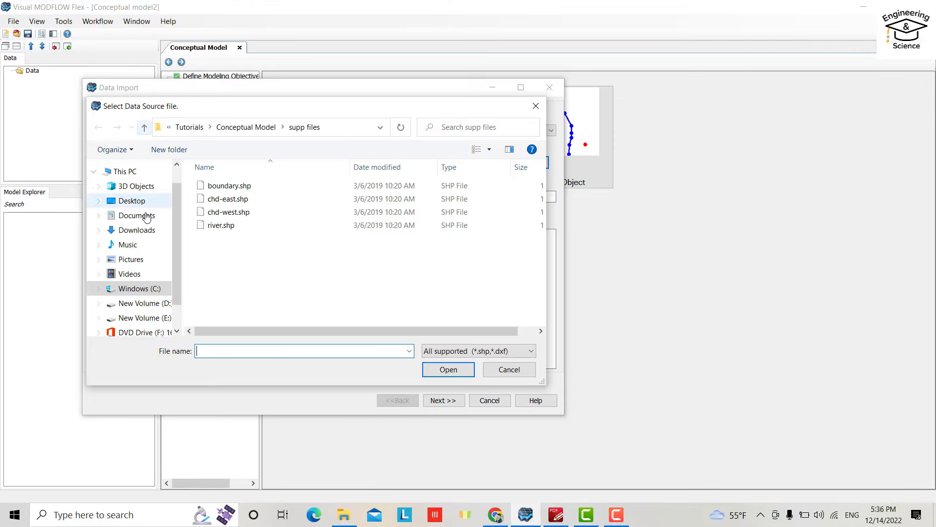
click(149, 289)
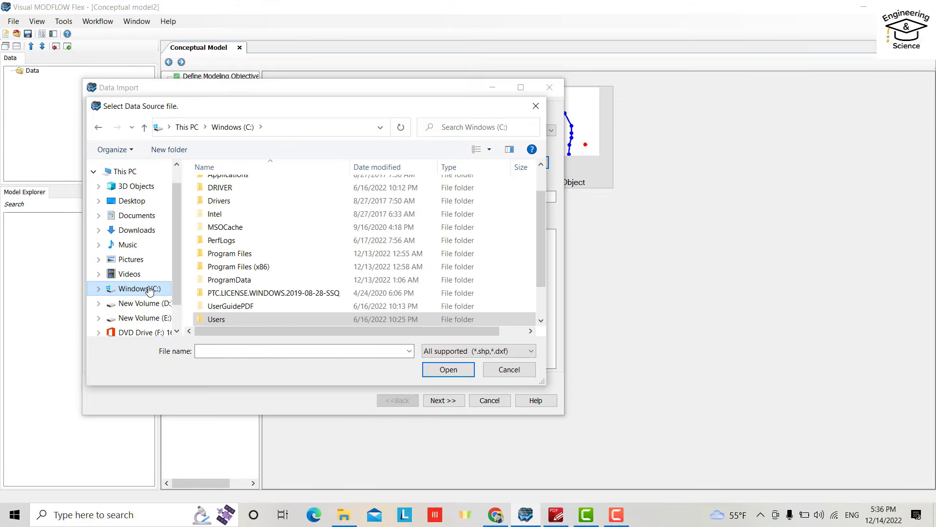
double_click(224, 320)
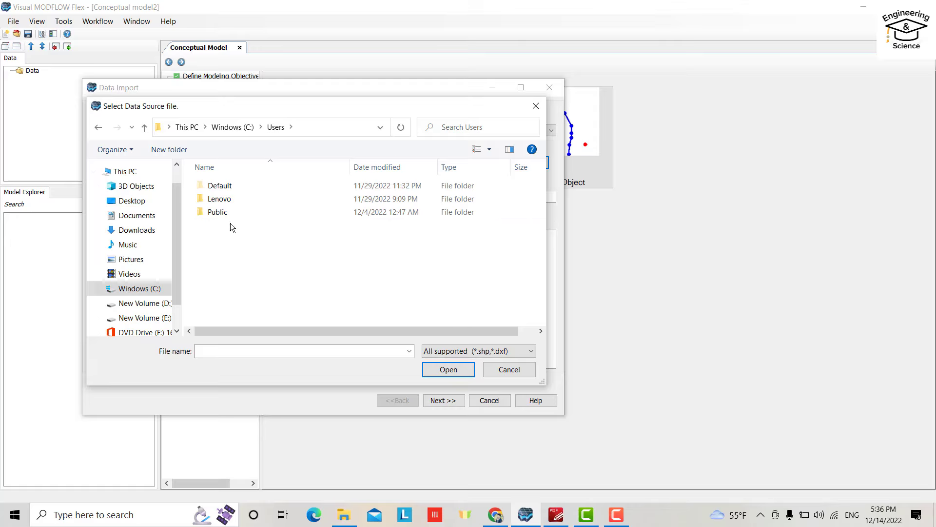
double_click(220, 212)
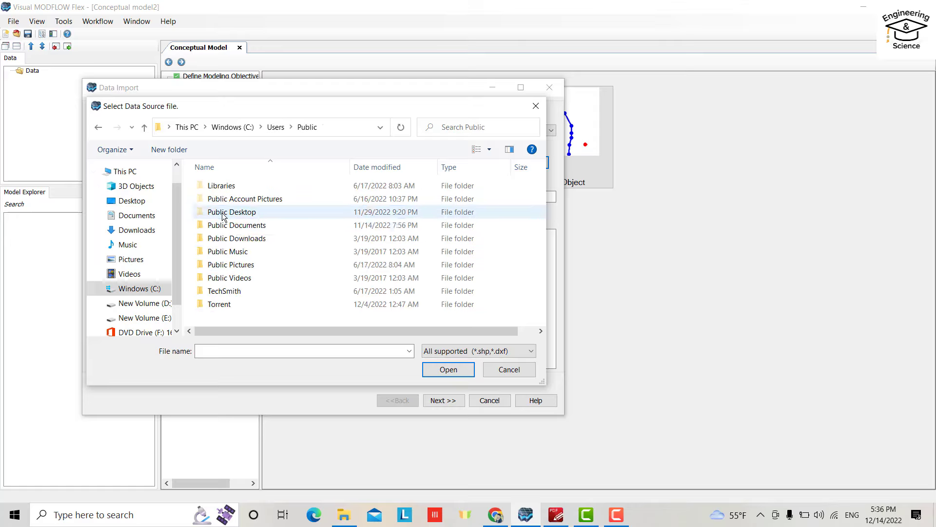
double_click(253, 229)
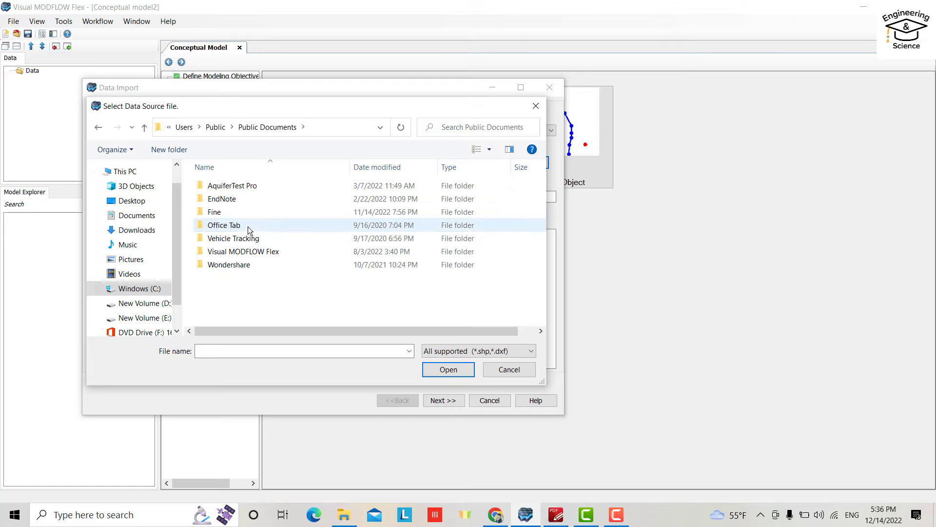
double_click(238, 251)
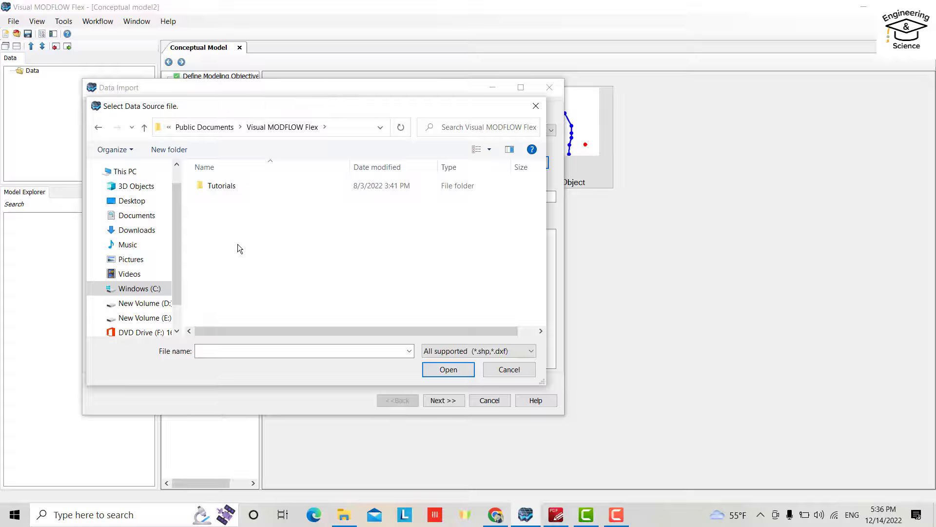
double_click(226, 186)
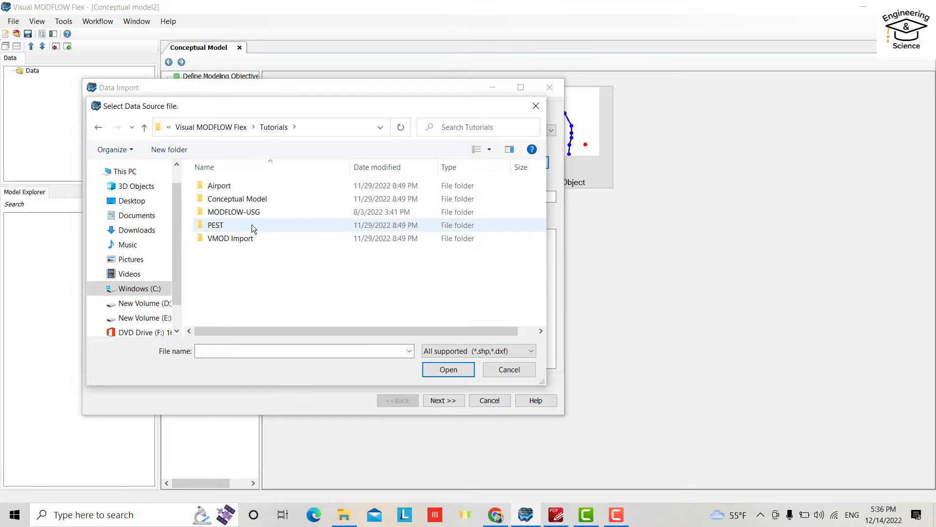
double_click(238, 200)
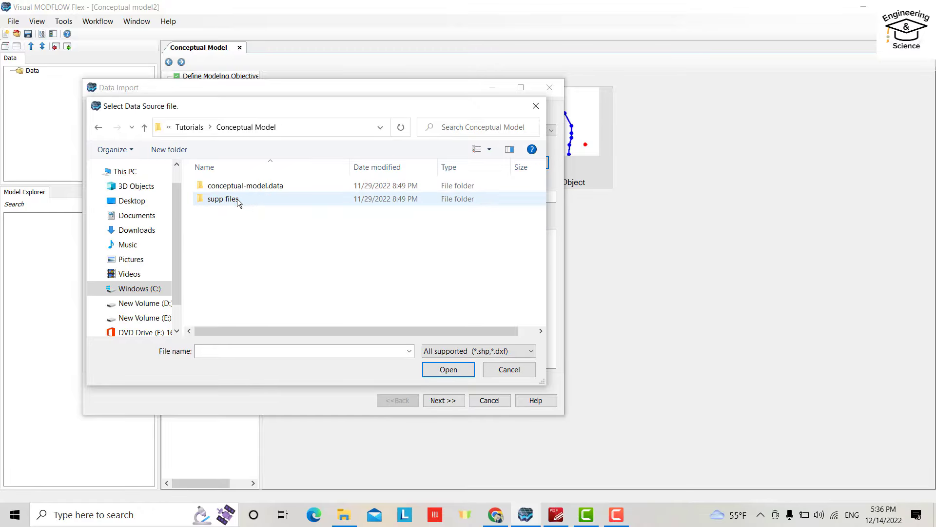
double_click(229, 199)
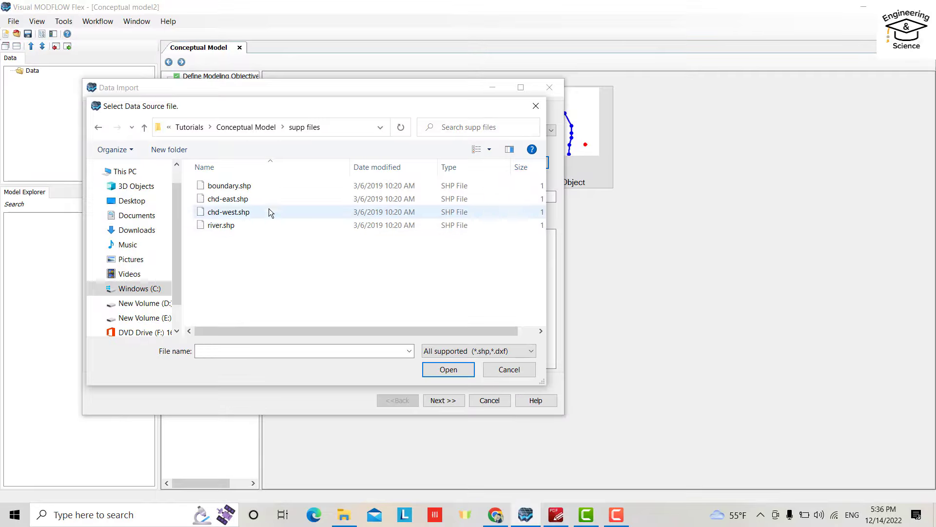
click(229, 186)
click(446, 372)
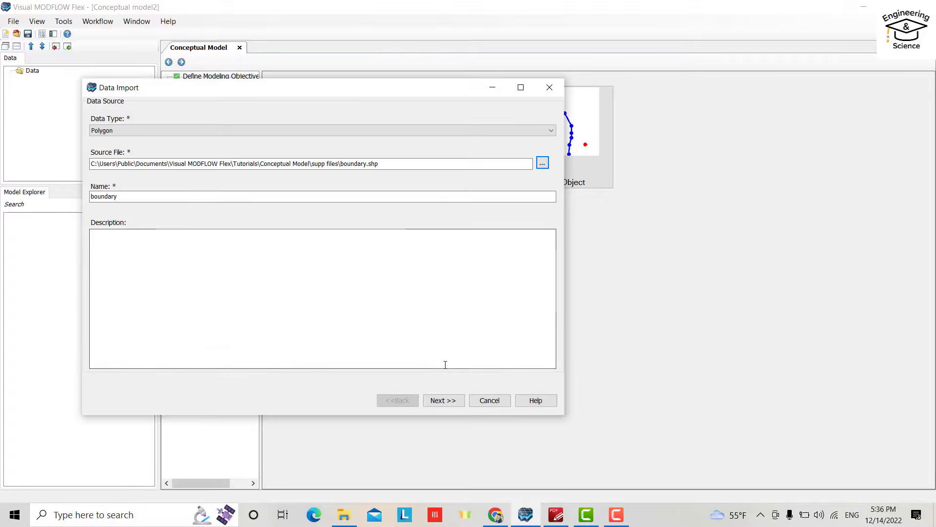
click(442, 401)
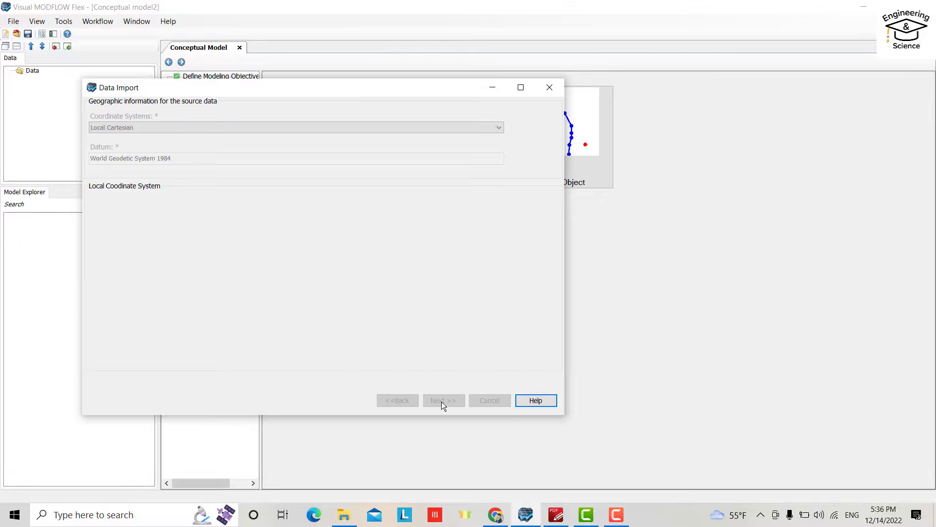
Step: Accept the coordinate settings and attribute mapping, and finish importing the boundary polygon
click(442, 401)
click(442, 401)
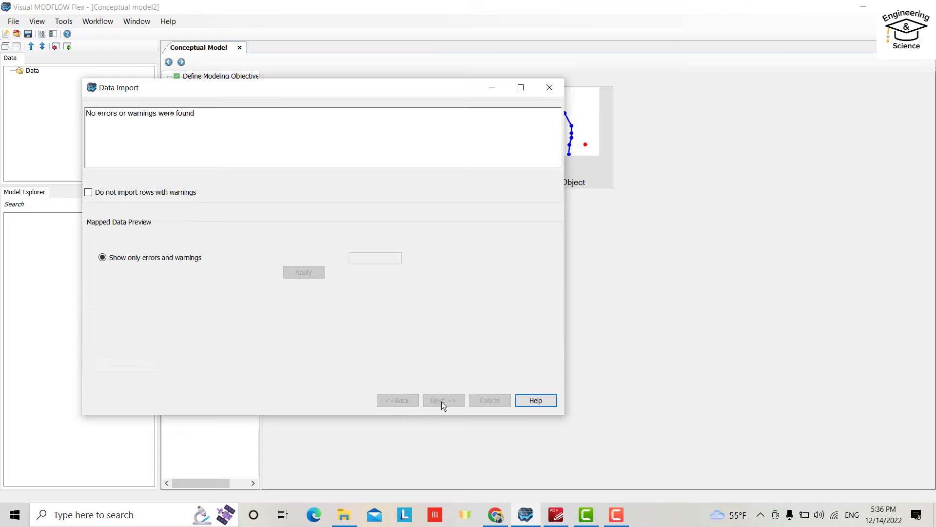
click(442, 401)
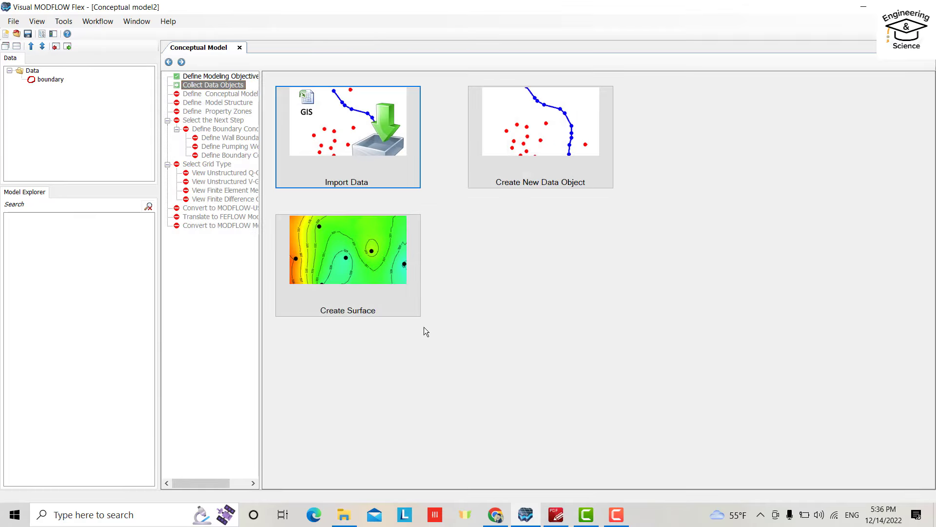
Step: Import ground.GRD from the supp files folder as a Surface data object with the default name and mapping
click(330, 155)
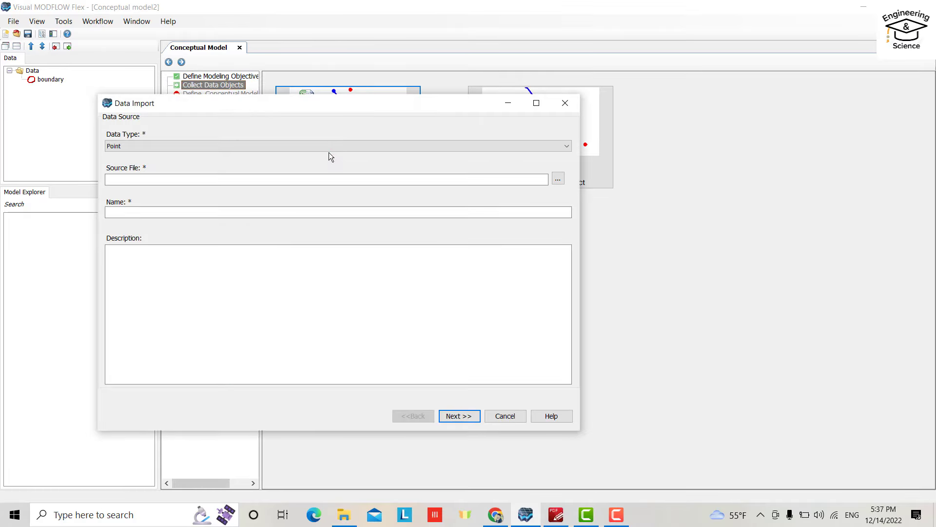
click(556, 146)
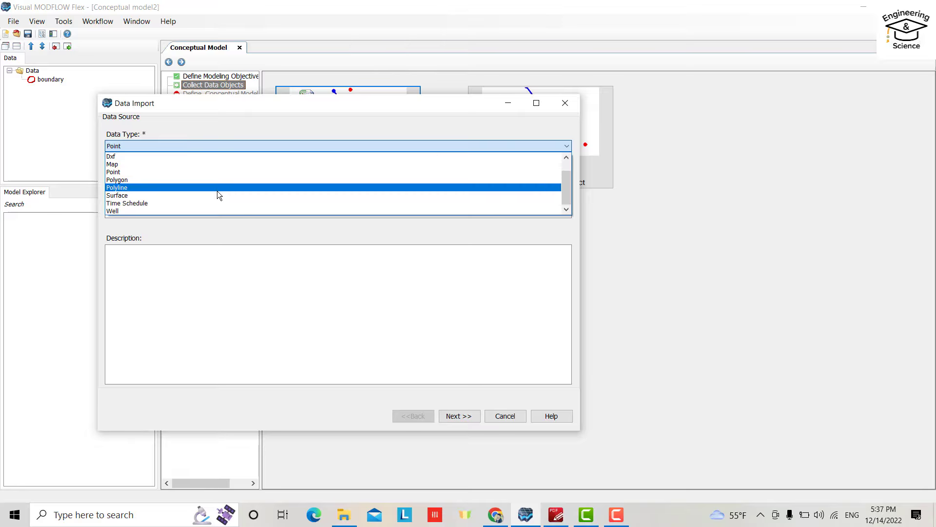
click(209, 188)
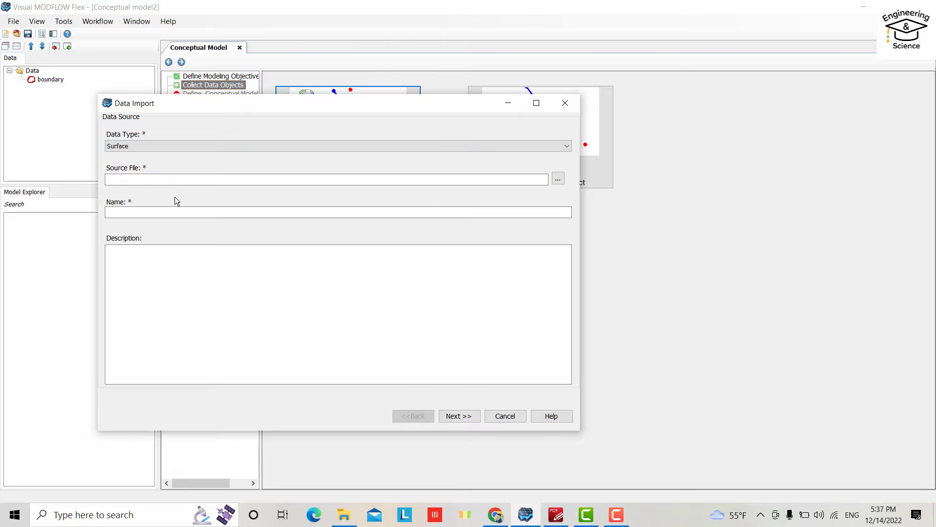
click(558, 180)
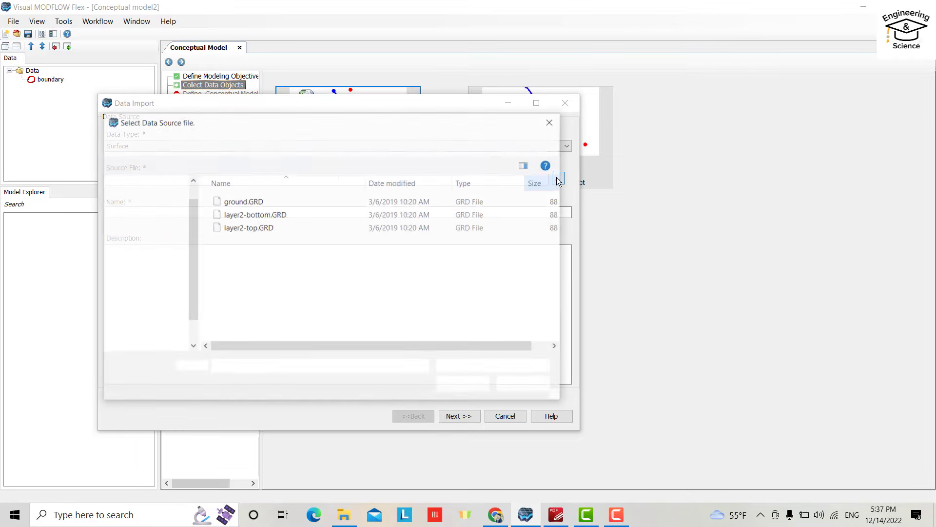
click(250, 201)
click(464, 385)
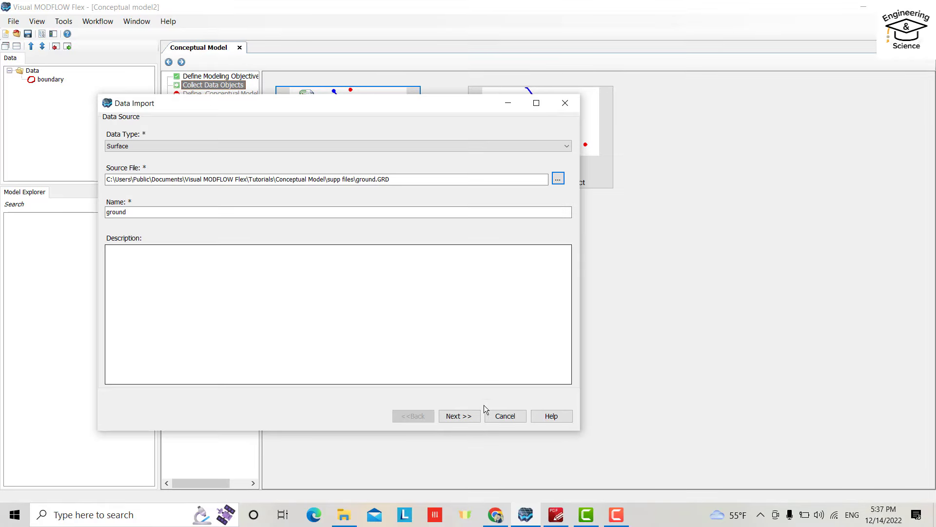
click(458, 416)
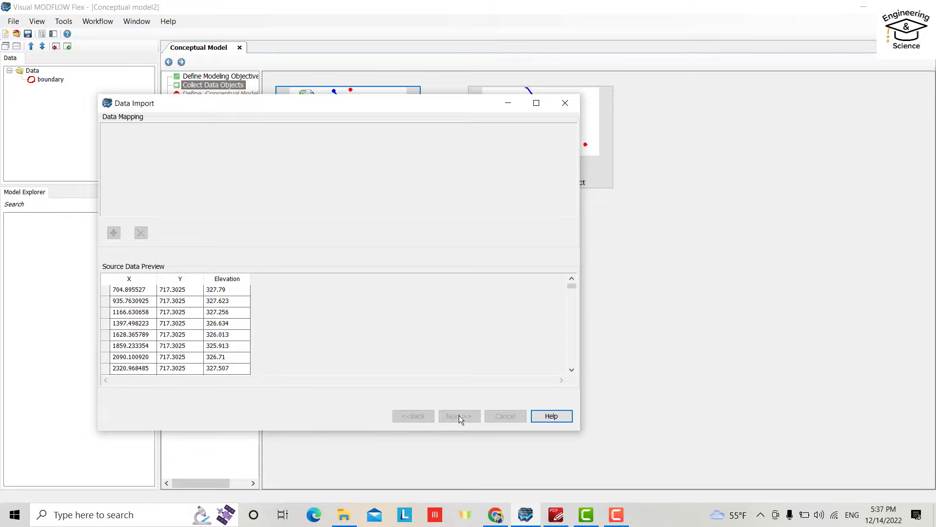
click(459, 416)
click(459, 416)
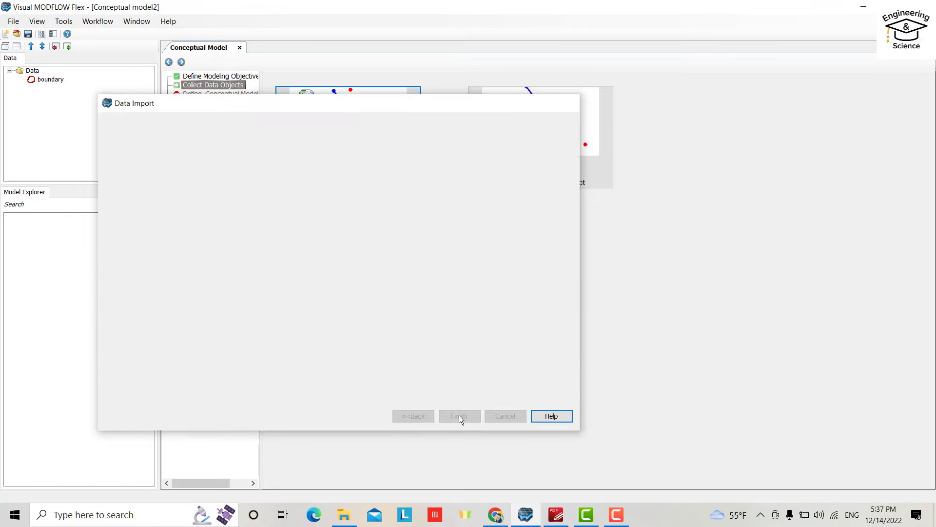
Step: Import layer2-top.GRD from the supp files folder as a Surface data object, keeping the default field mapping in metres
click(362, 153)
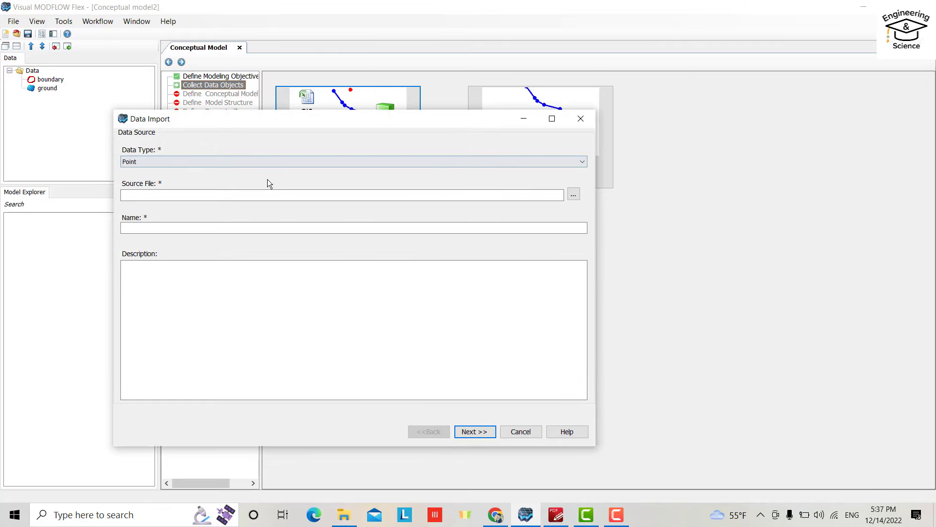
click(381, 164)
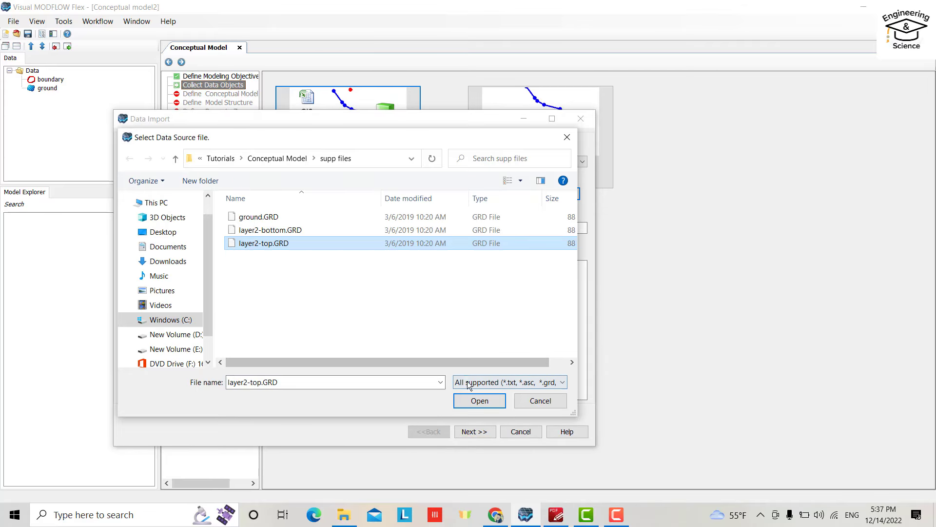
click(475, 400)
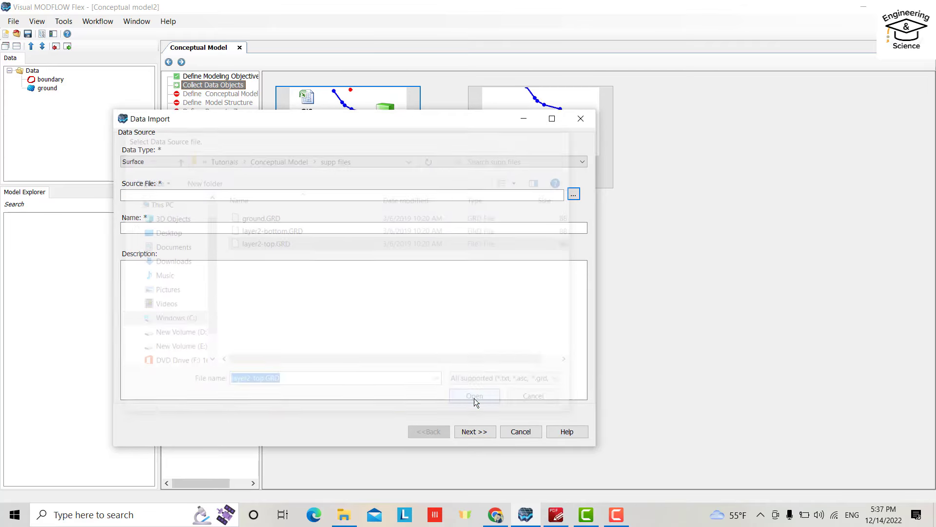
click(476, 432)
click(476, 433)
click(476, 432)
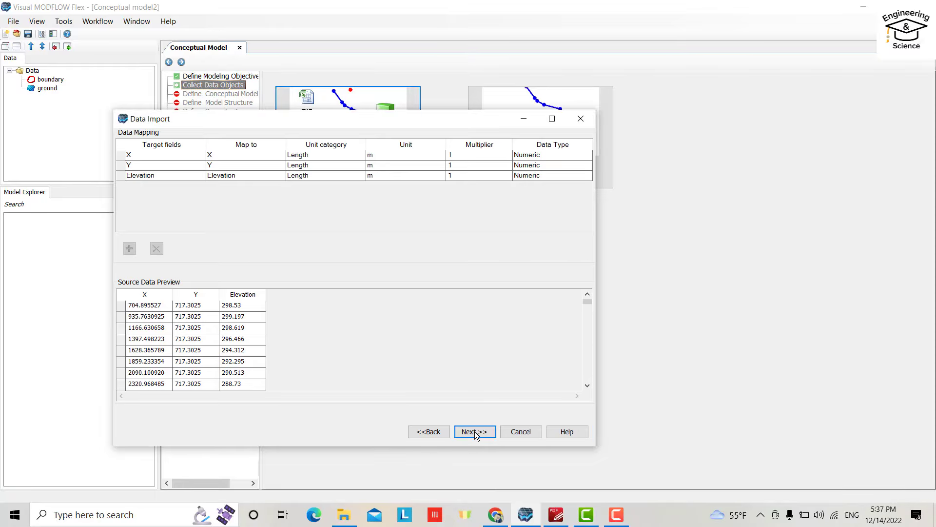
click(475, 432)
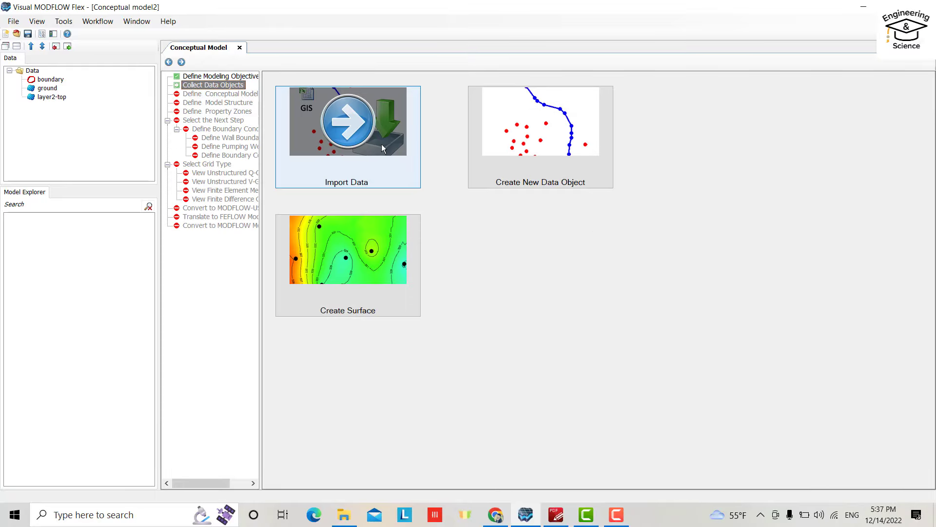
Step: Import layer2-bottom.GRD from the supp files folder as a Surface data object, keeping the default field mapping in metres
click(359, 146)
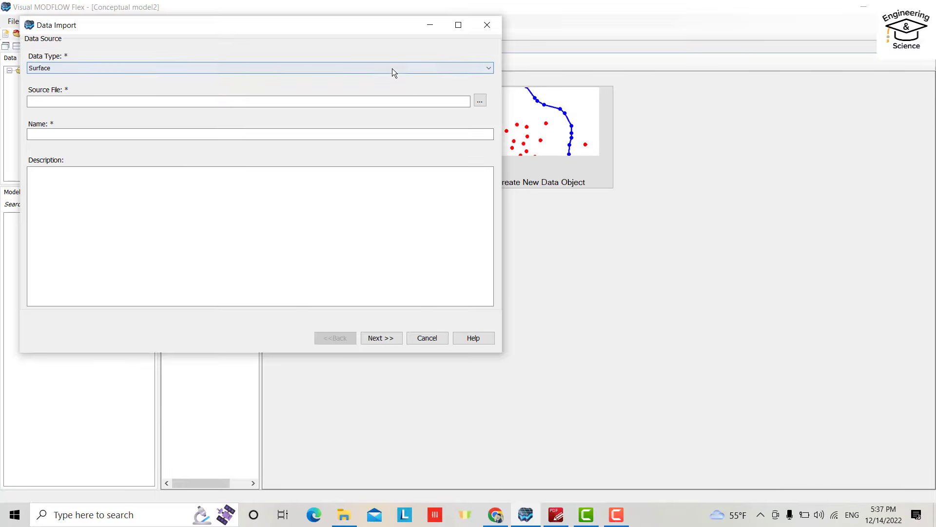
click(480, 101)
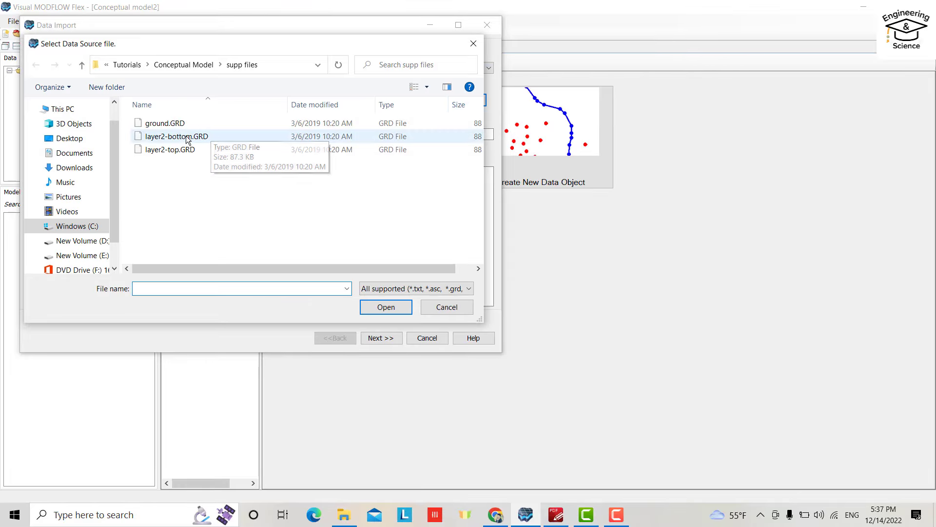
click(188, 138)
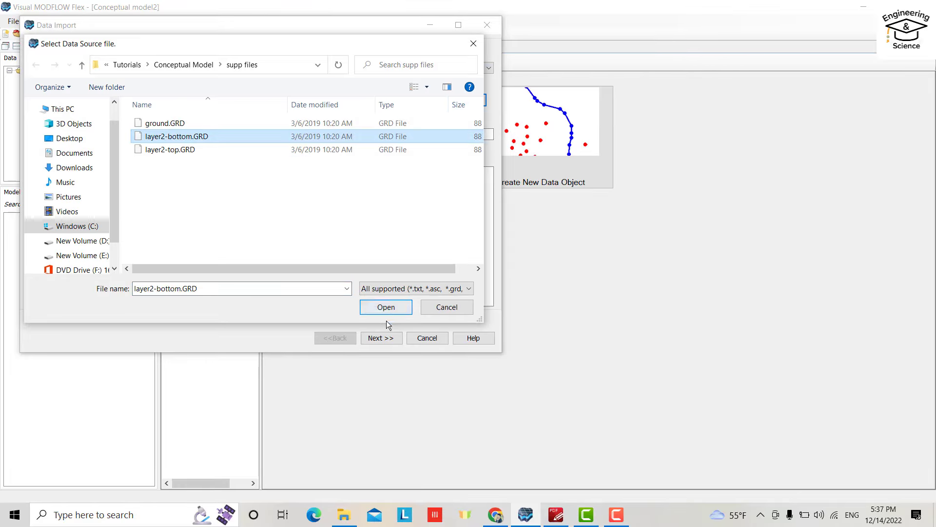
click(386, 306)
click(380, 337)
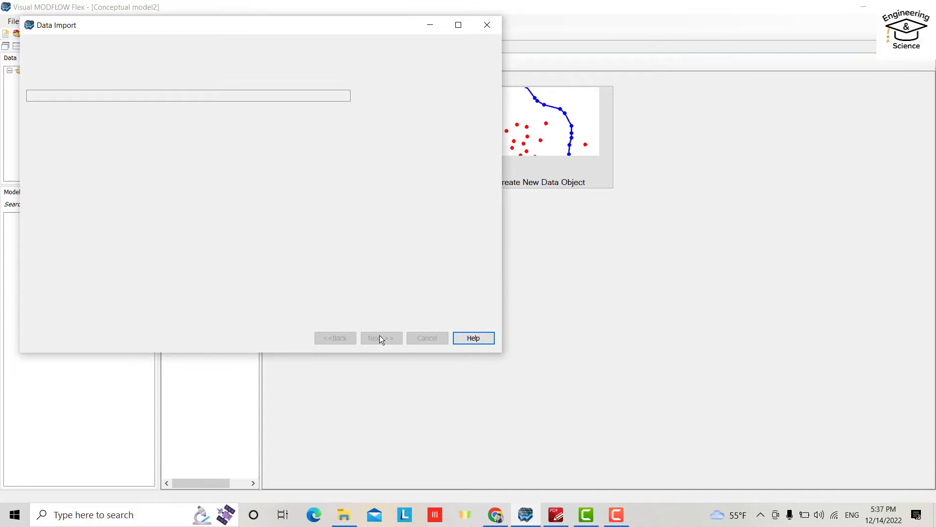
click(381, 338)
click(381, 337)
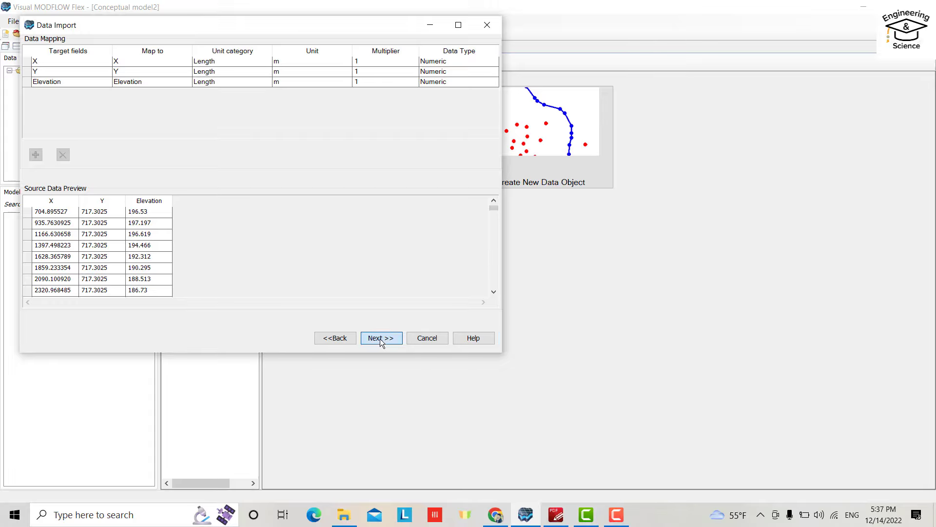
click(381, 338)
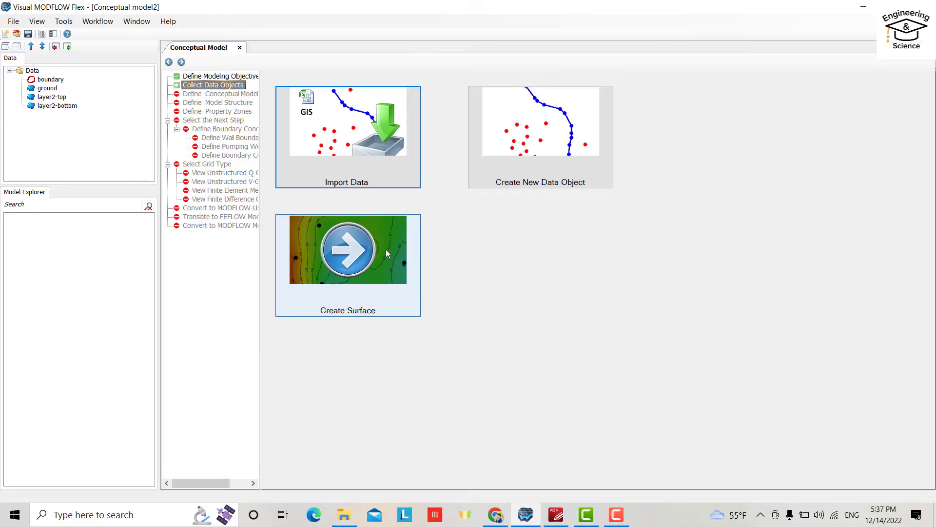
Step: Import chd-east.shp from the supp files folder as a Polyline data object with the default name and settings
click(353, 169)
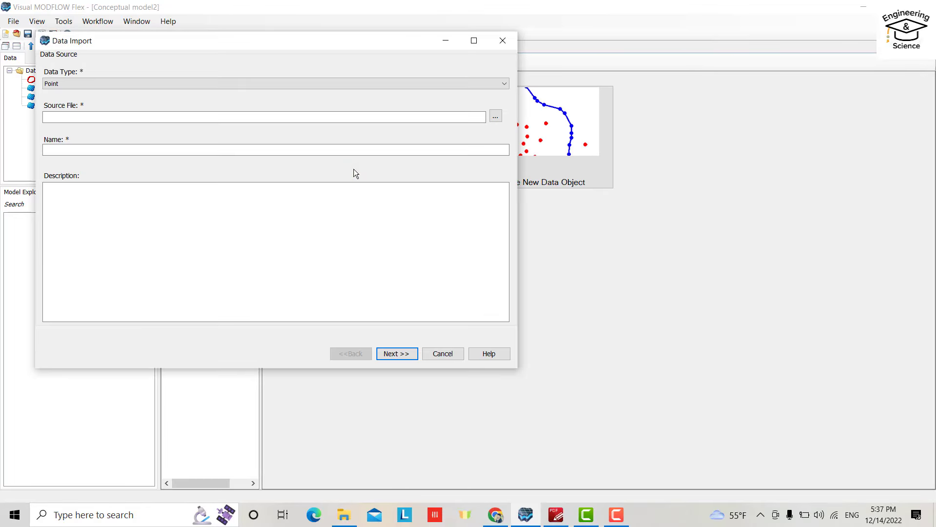
click(483, 86)
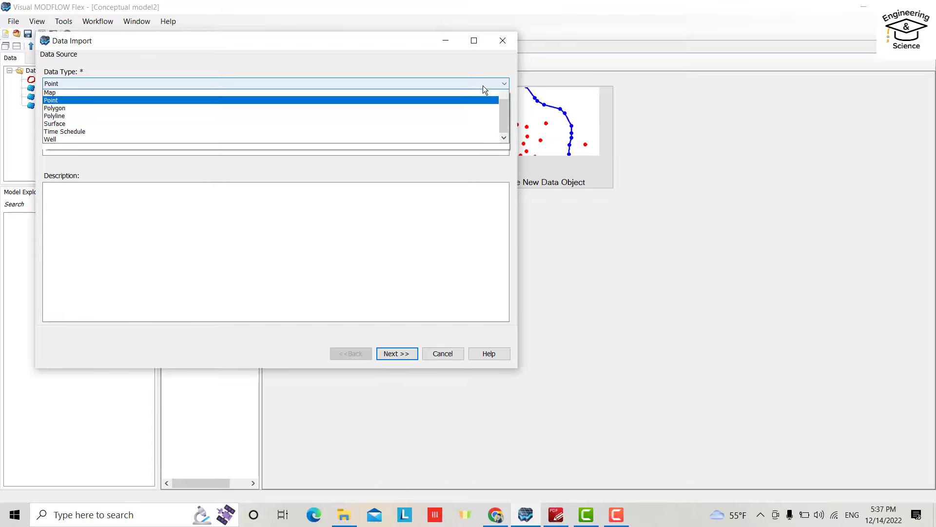
click(132, 124)
click(497, 115)
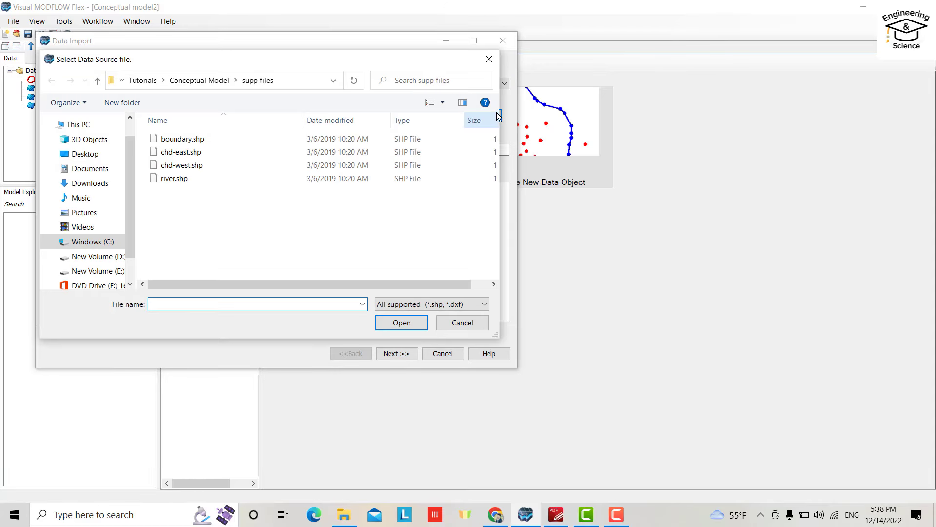
click(188, 153)
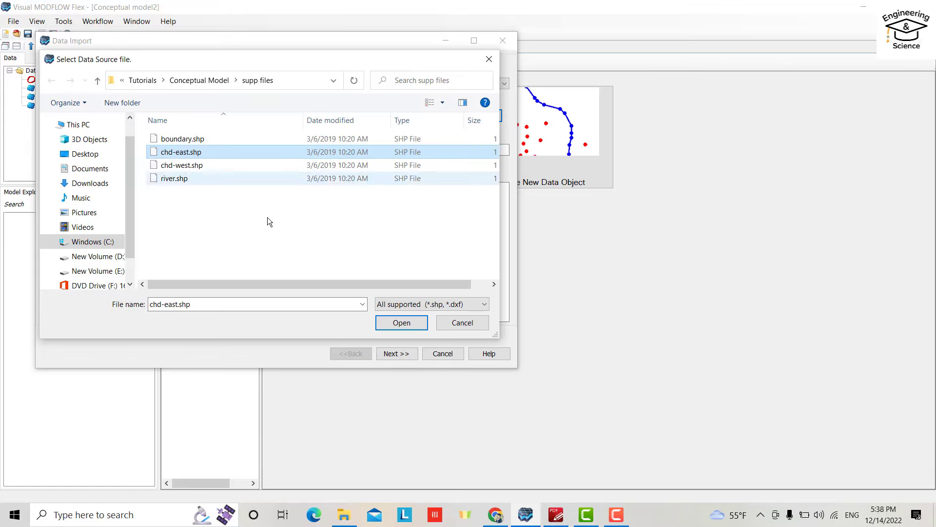
click(395, 320)
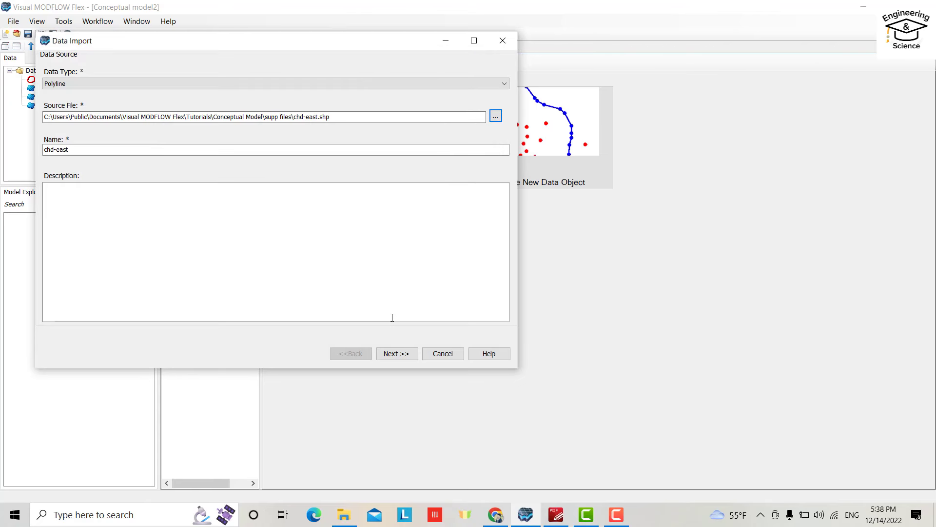
click(391, 353)
click(391, 353)
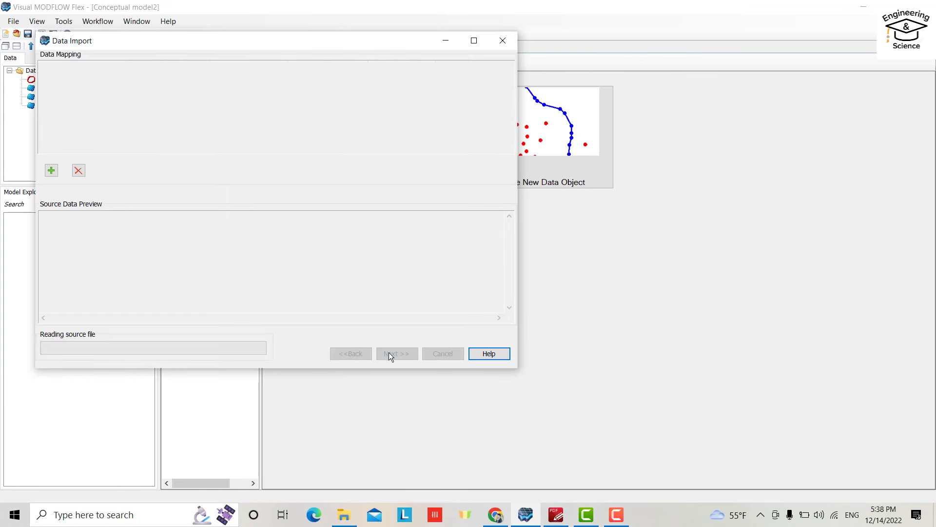
click(393, 353)
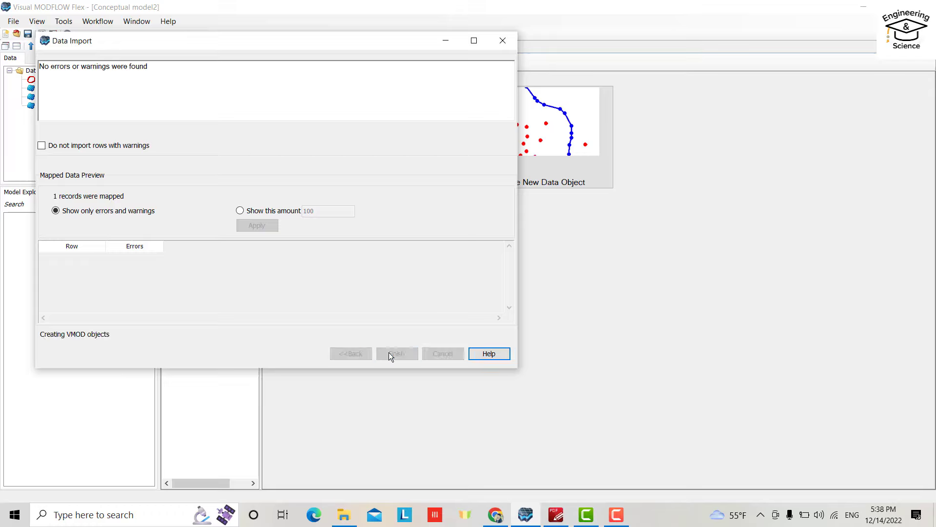
Step: Import chd-west.shp from the supp files folder as a Polyline data object with the default settings
click(363, 175)
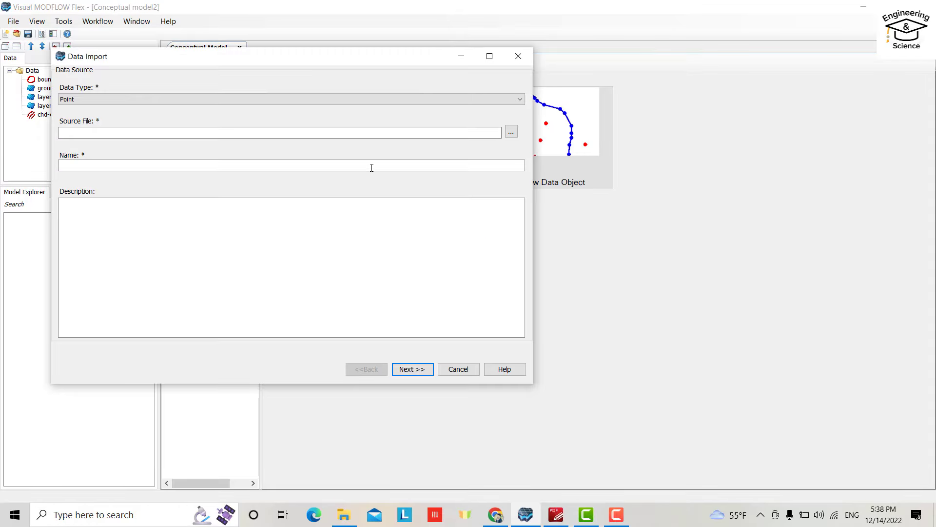
click(444, 100)
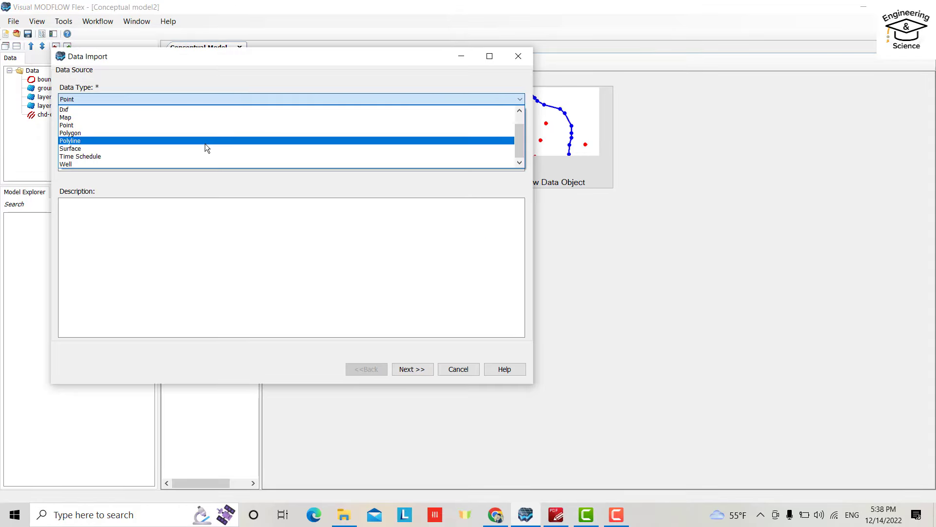
click(205, 143)
click(510, 131)
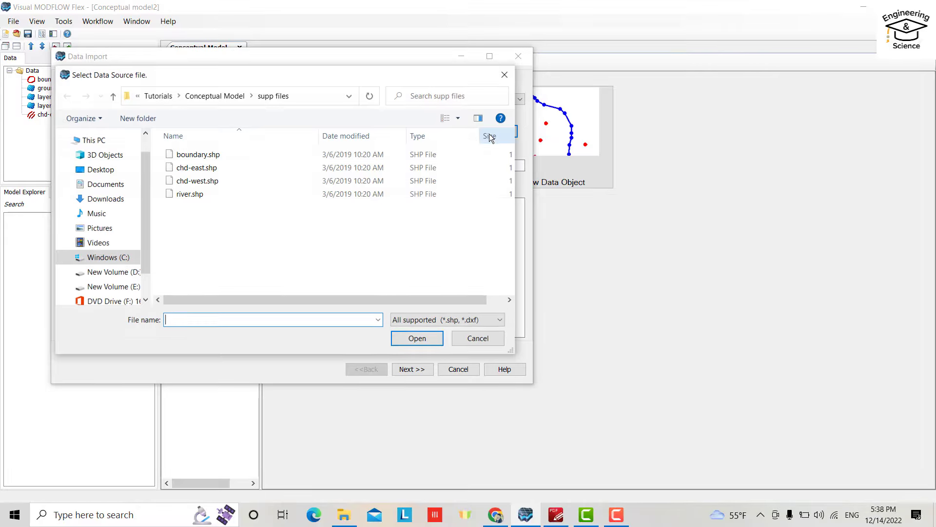
click(211, 182)
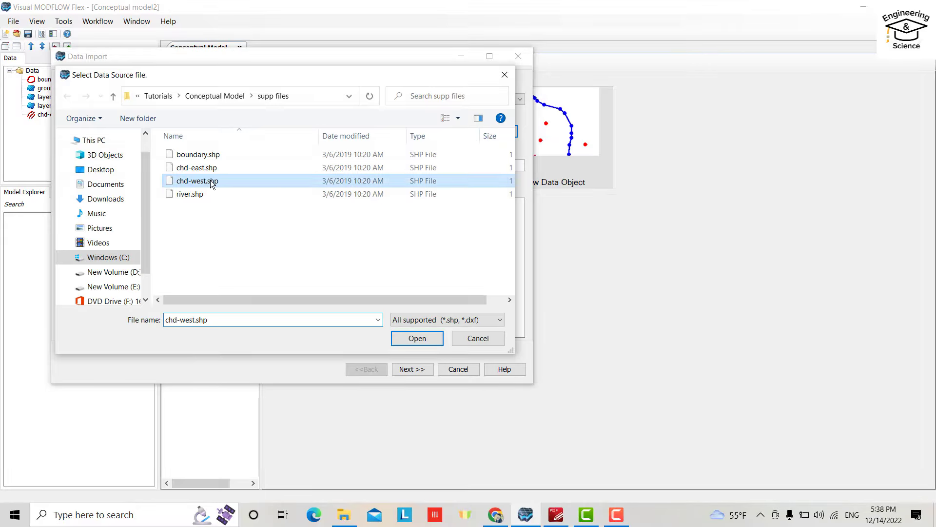
click(424, 339)
click(409, 369)
click(407, 370)
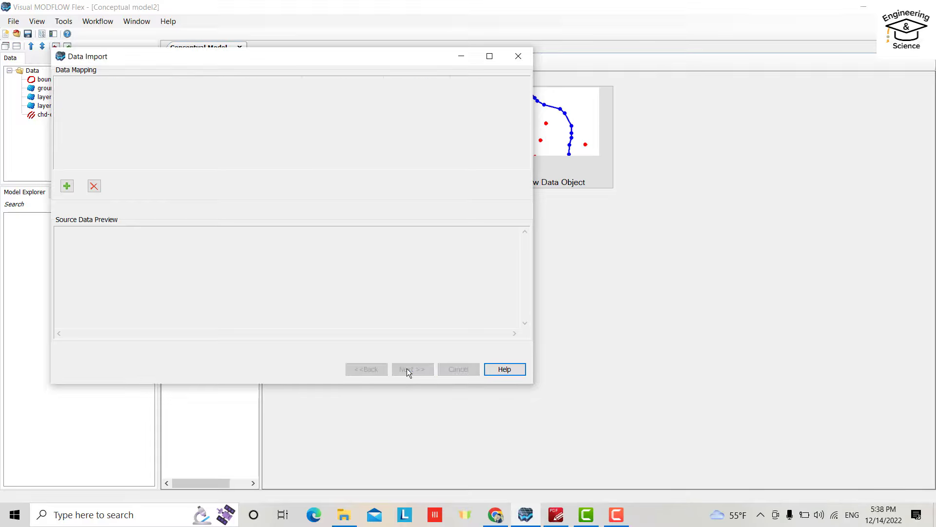
click(407, 370)
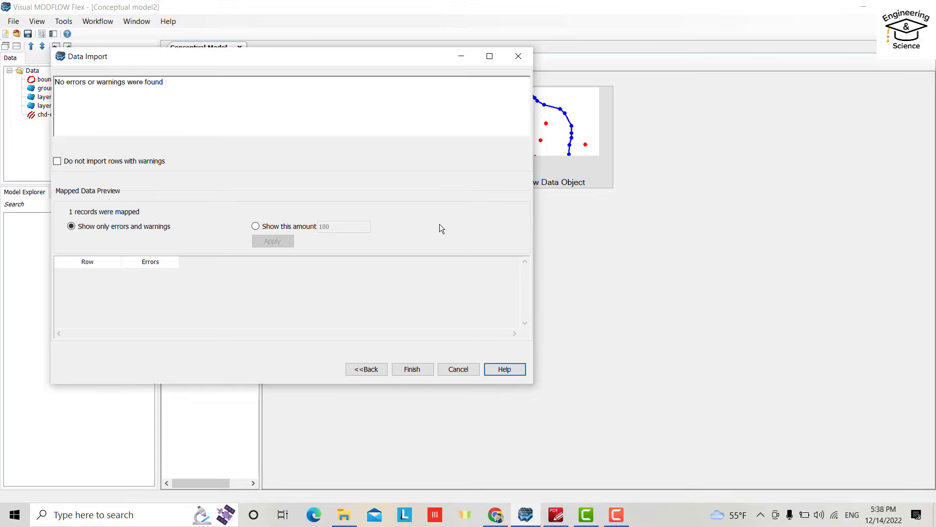
click(411, 370)
Step: Import river.shp from the supp files folder as a Polyline data object with the default name and settings
click(345, 177)
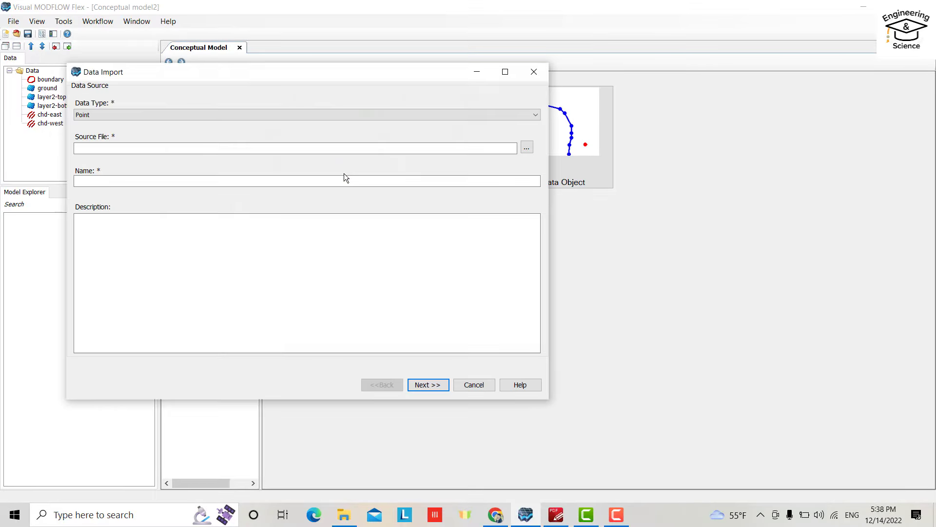
click(490, 116)
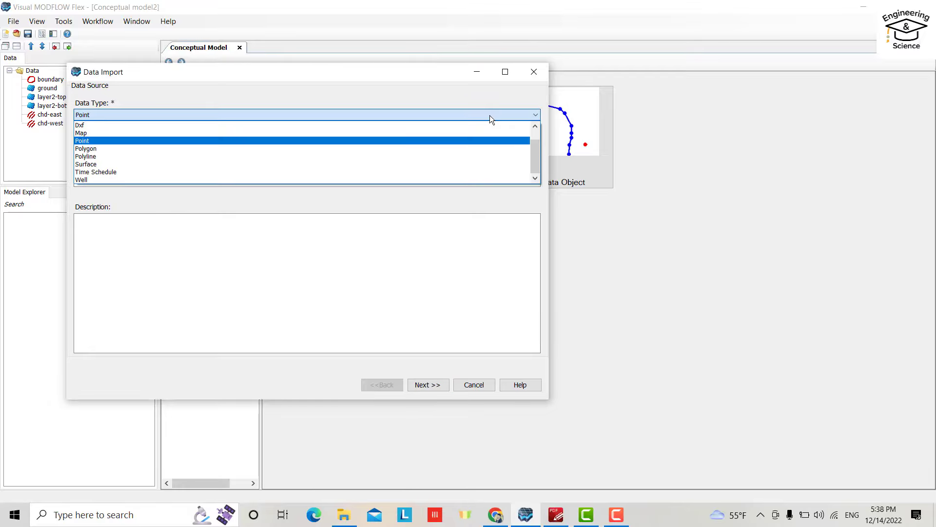
click(232, 156)
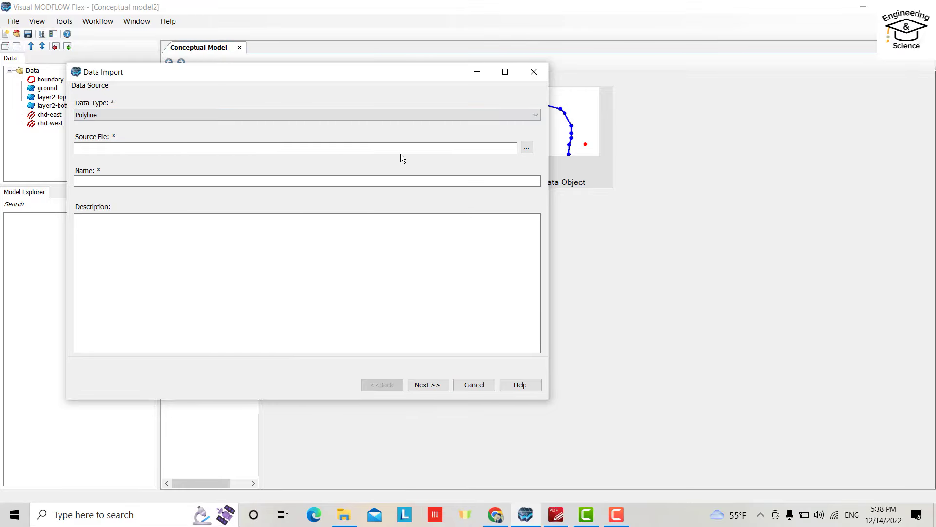
click(526, 147)
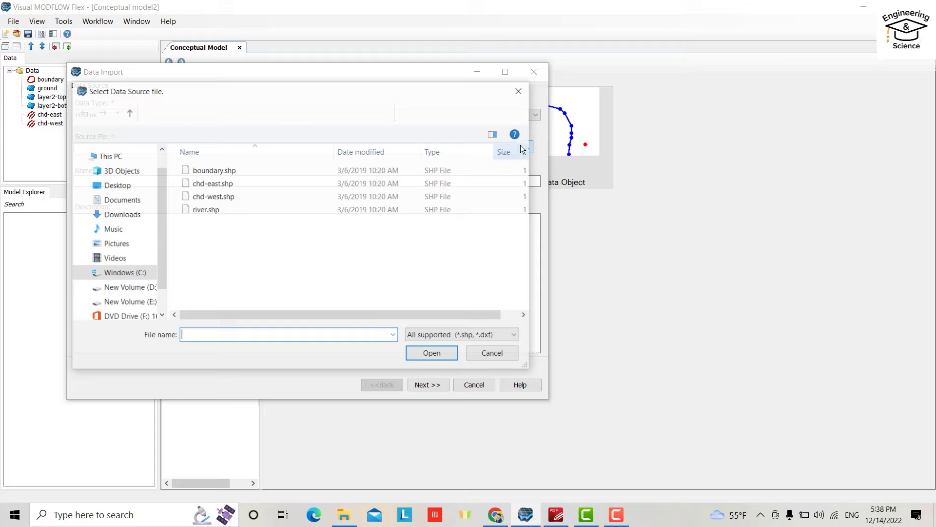
click(257, 211)
click(440, 356)
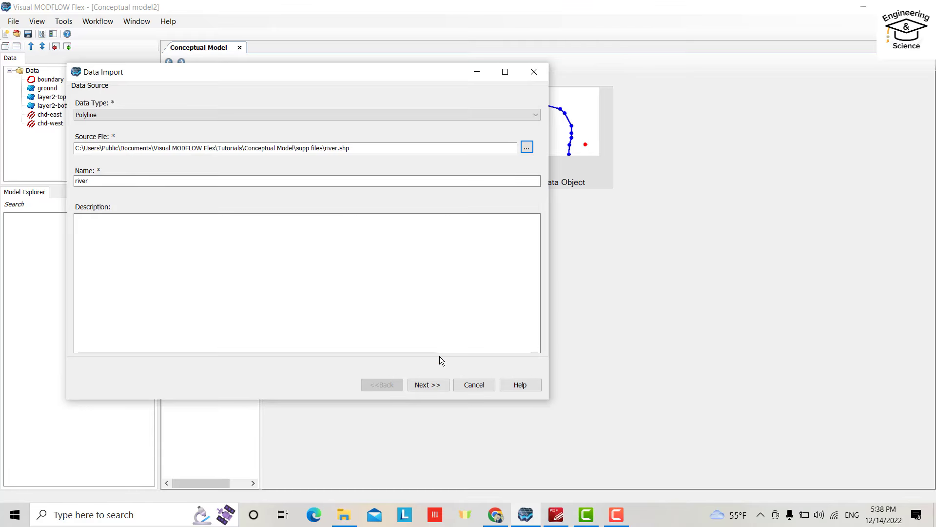
click(428, 383)
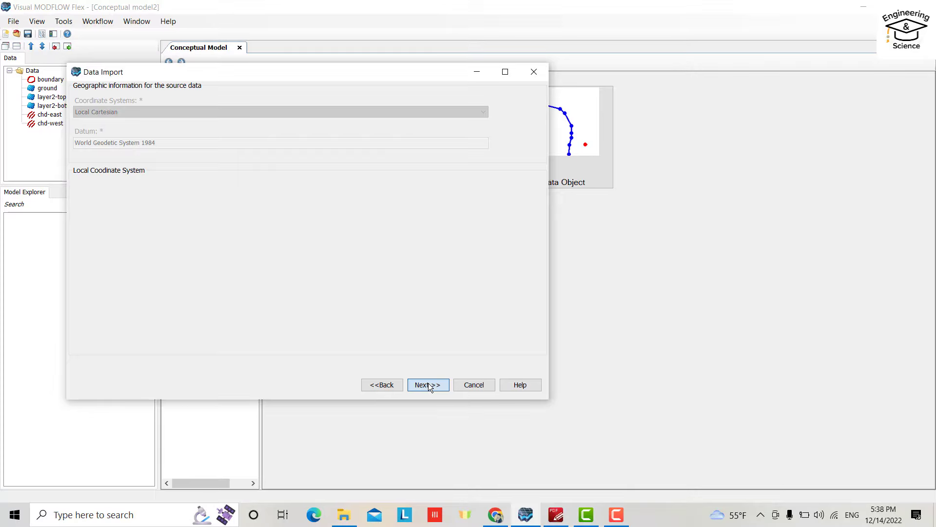
click(428, 385)
click(428, 385)
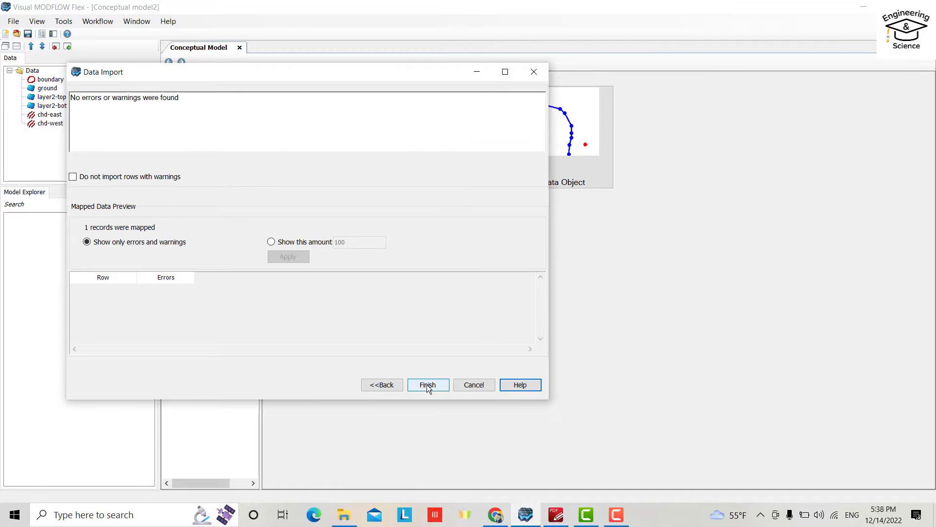
click(428, 384)
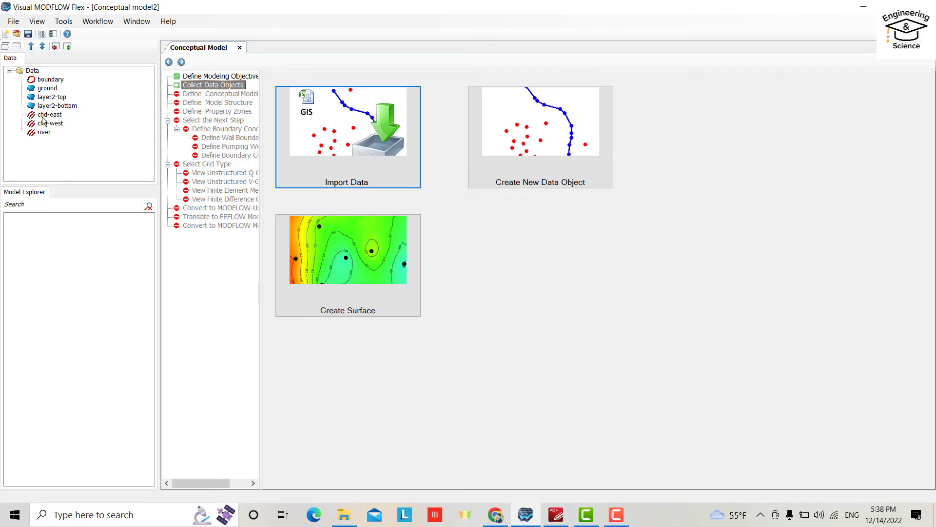
Step: Open a new 2D window and display the boundary polygon in it
click(137, 21)
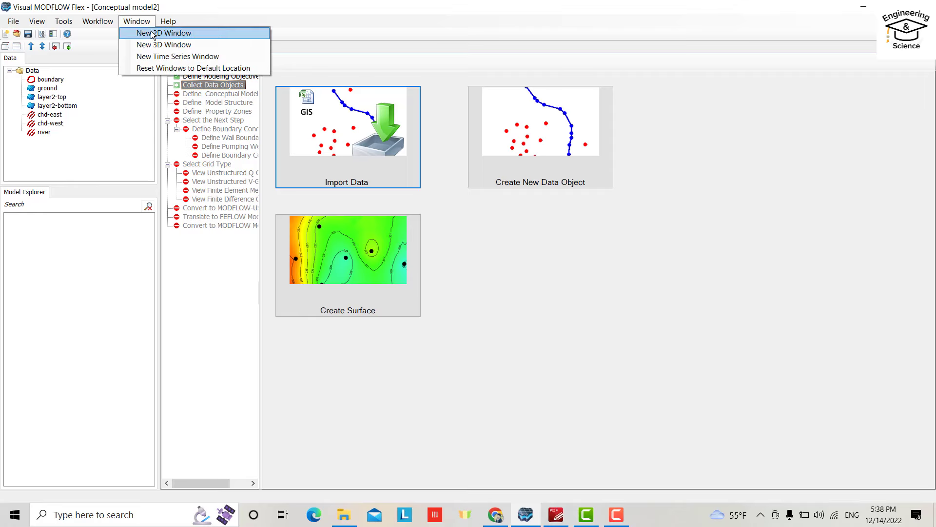
click(151, 32)
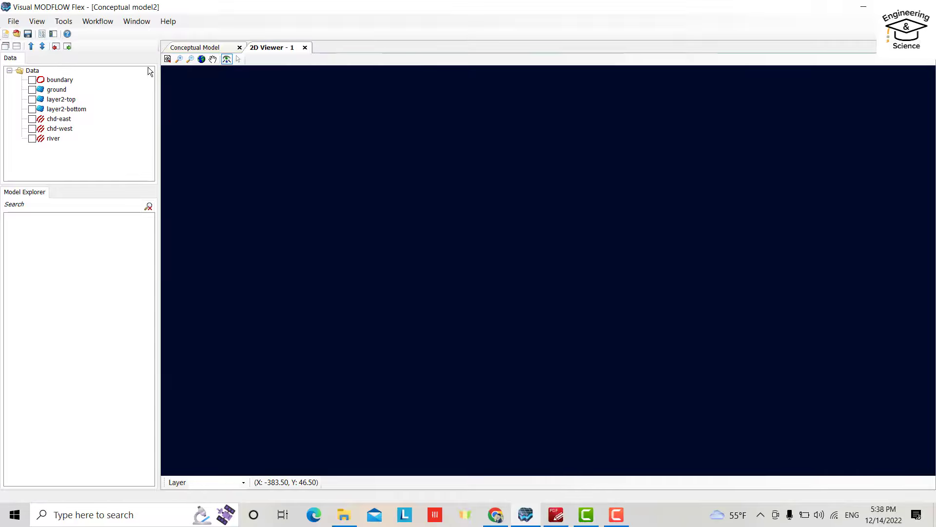
click(33, 79)
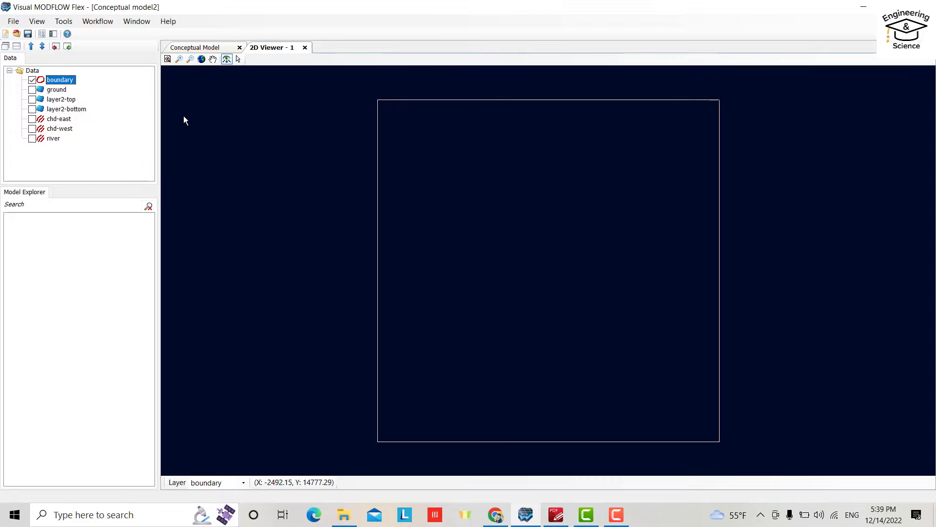
Step: View the ground and layer2-top surfaces one at a time in the 2D viewer, hiding each again
click(32, 89)
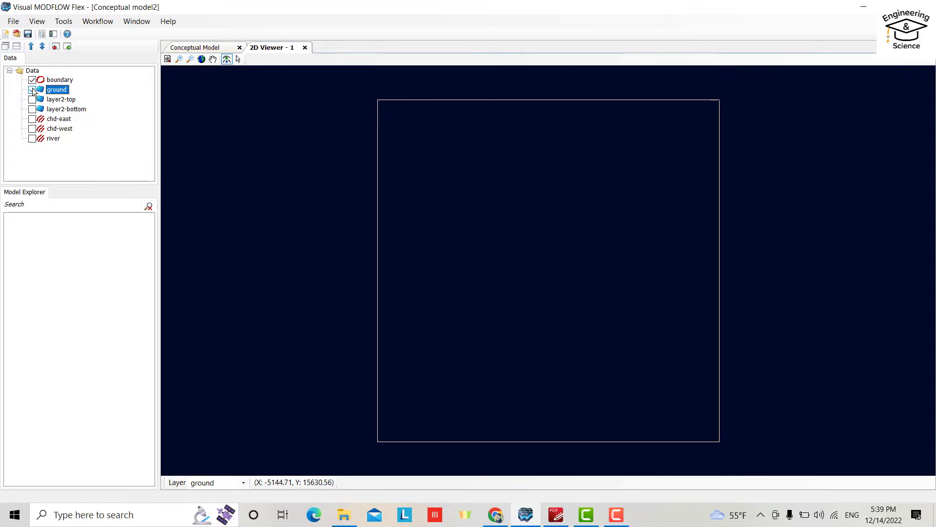
click(32, 90)
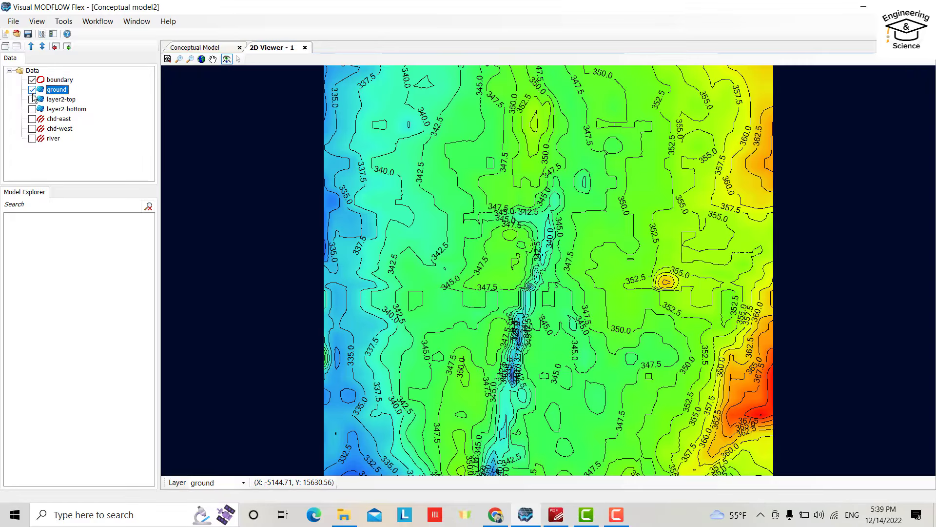
click(33, 90)
click(31, 100)
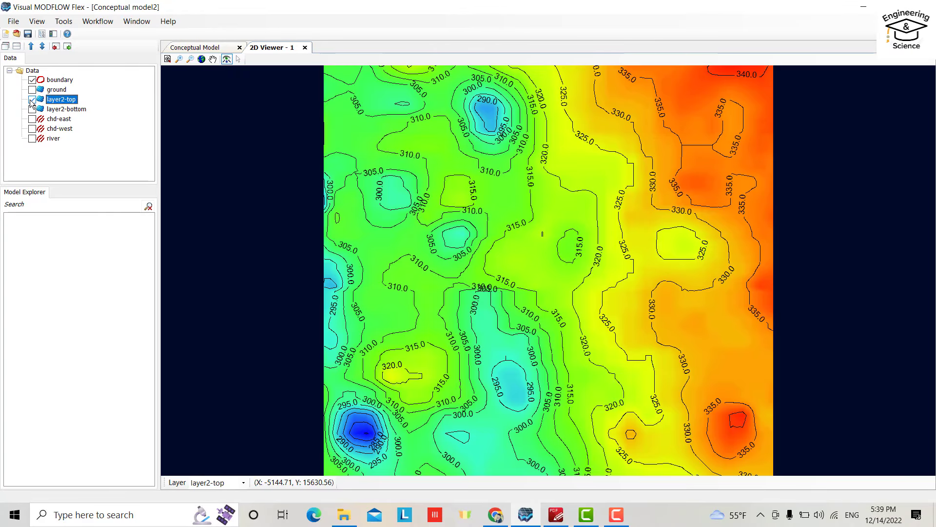
click(31, 100)
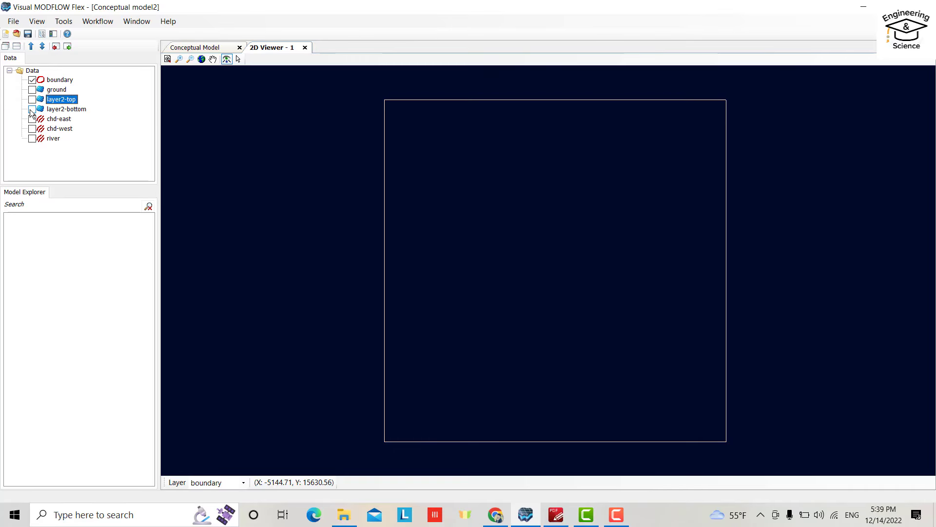
Step: Display the layer2-bottom, layer2-top and ground surfaces together with the chd-east, chd-west and river polylines in the 2D viewer
click(32, 109)
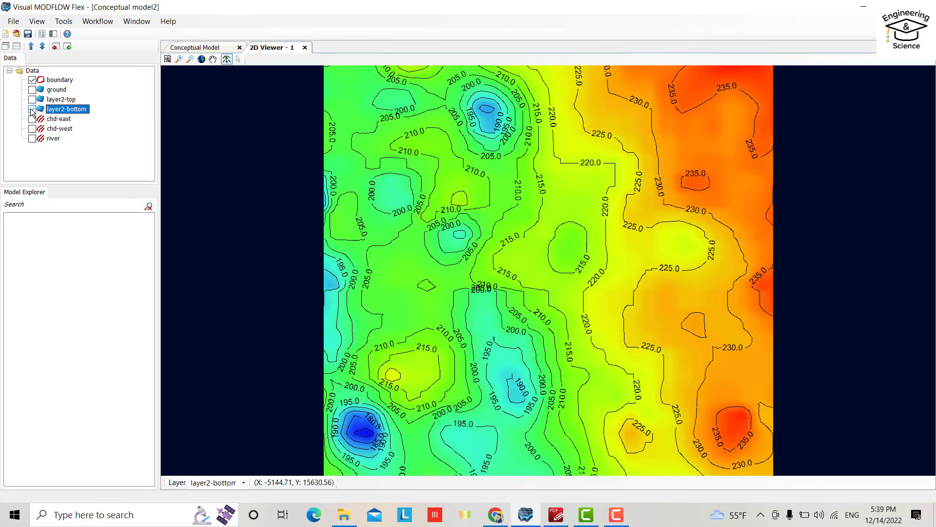
click(32, 100)
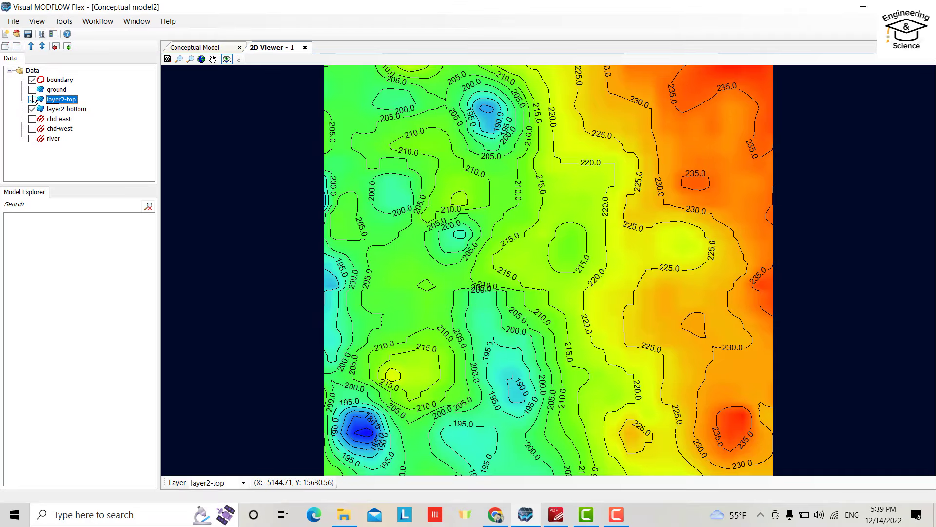
click(32, 90)
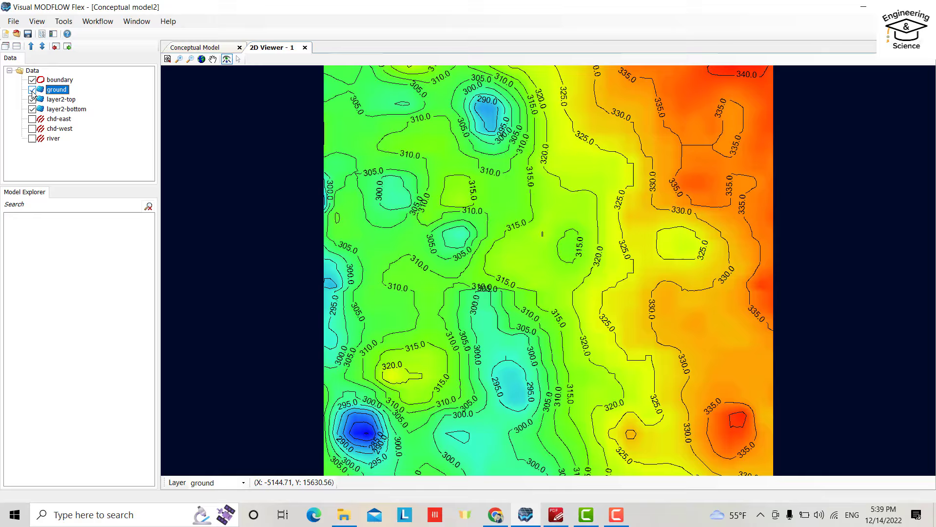
click(32, 119)
click(32, 129)
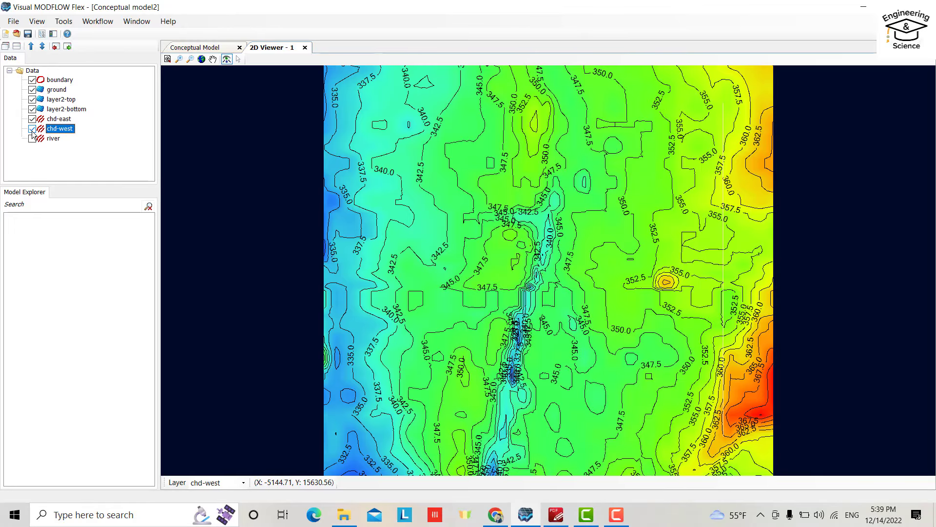
click(32, 138)
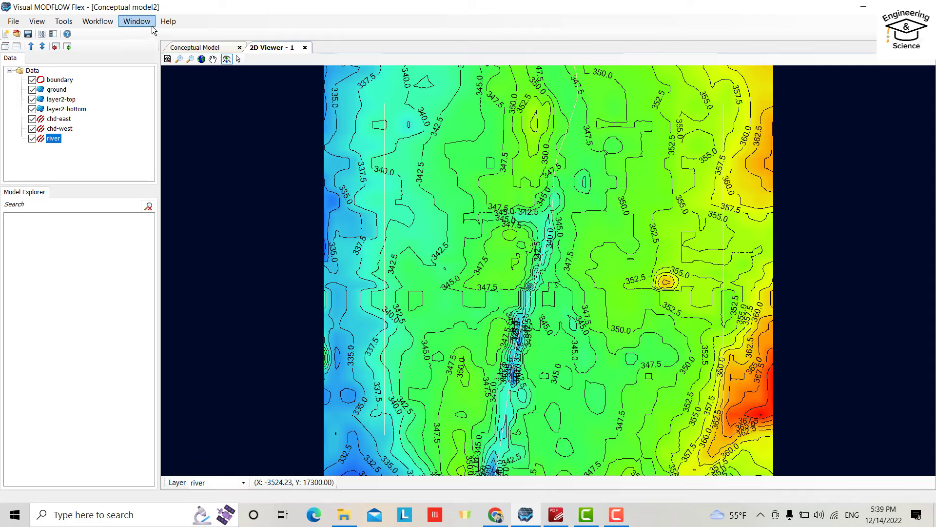
Step: Open a new 3D window and display the boundary, all three surfaces and the chd-east, chd-west and river polylines
click(137, 21)
click(148, 46)
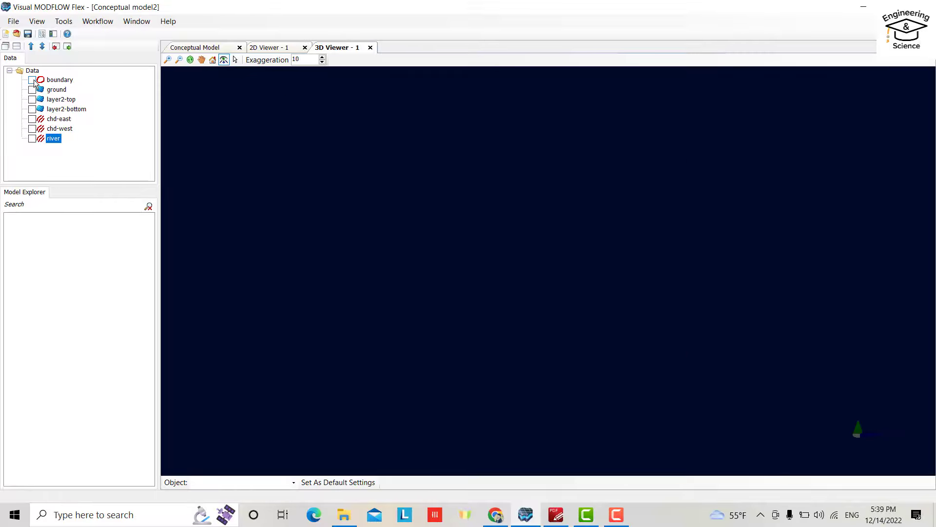
click(32, 80)
click(32, 90)
click(32, 100)
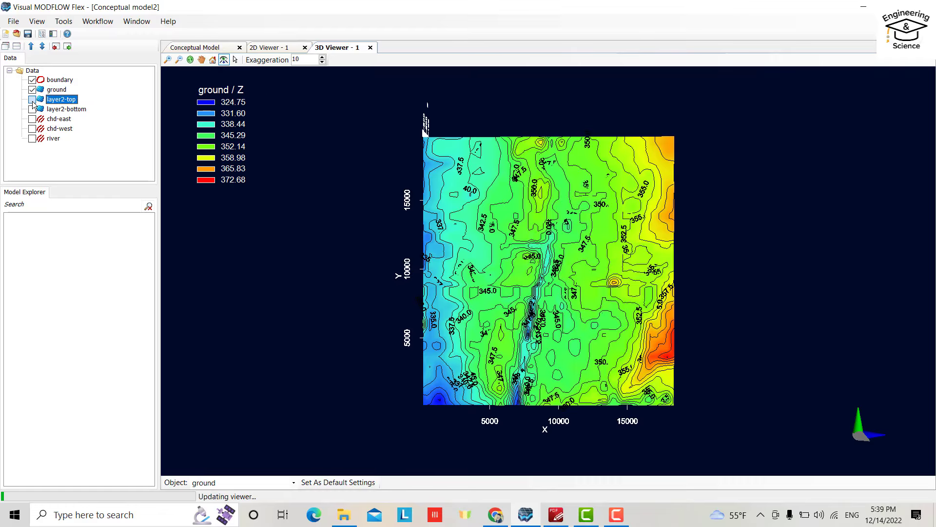
click(32, 109)
click(32, 119)
click(32, 129)
click(32, 139)
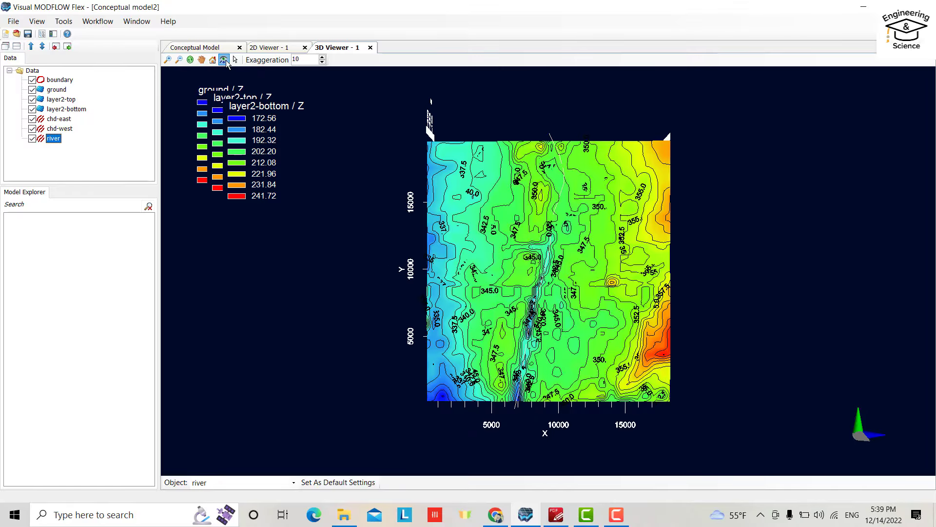
Step: Rotate the 3D view to an oblique angle and set the vertical exaggeration to 40
mouse_move(523, 353)
mouse_down()
mouse_move(372, 151)
mouse_move(346, 206)
mouse_move(436, 280)
mouse_move(429, 277)
mouse_up()
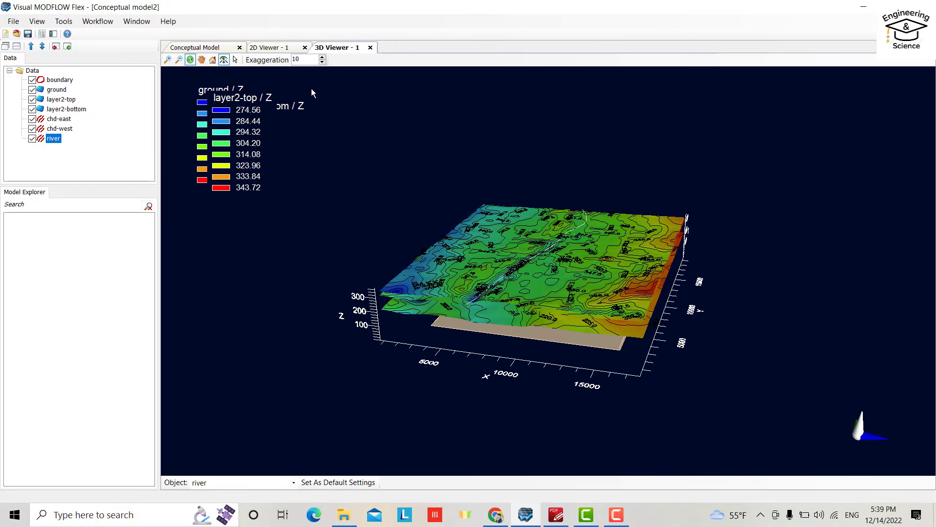
double_click(296, 59)
key(Return)
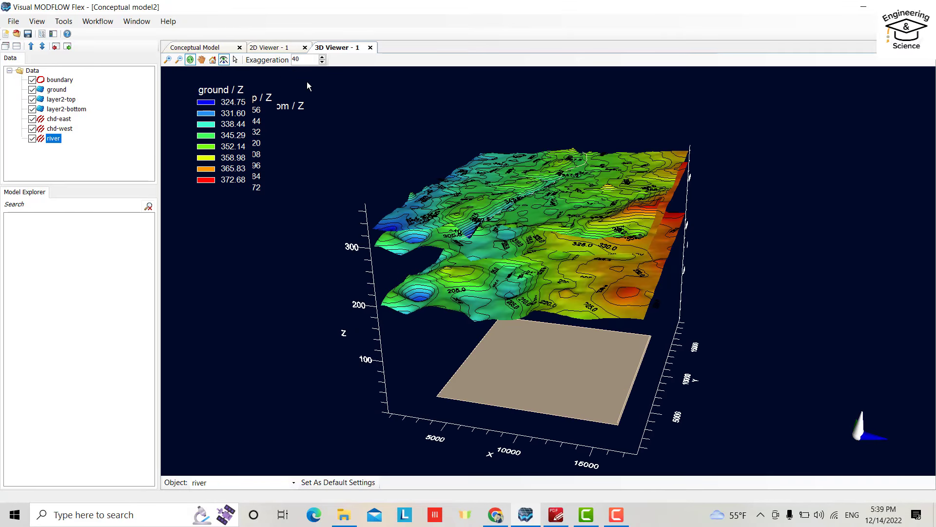
drag(376, 177, 423, 190)
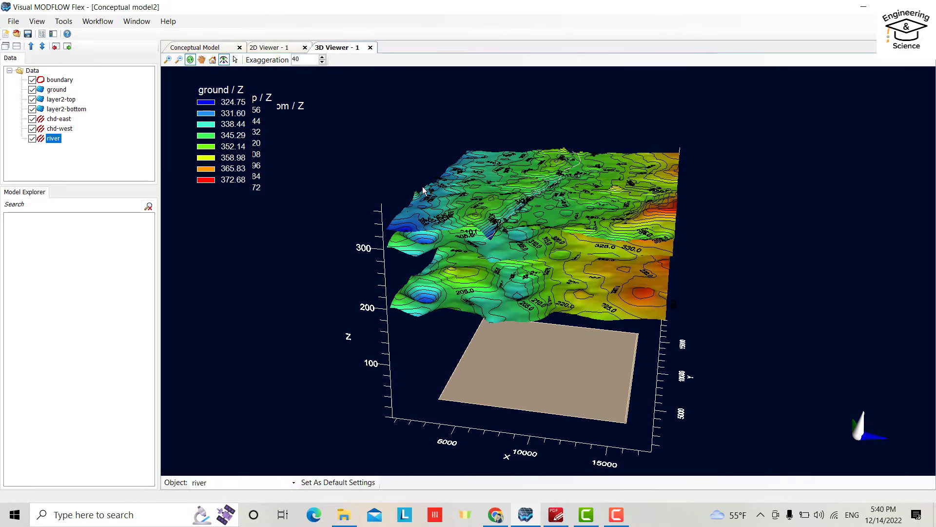
Step: Define the conceptual model with the default name, use the boundary polygon as its model area, and save it
click(217, 45)
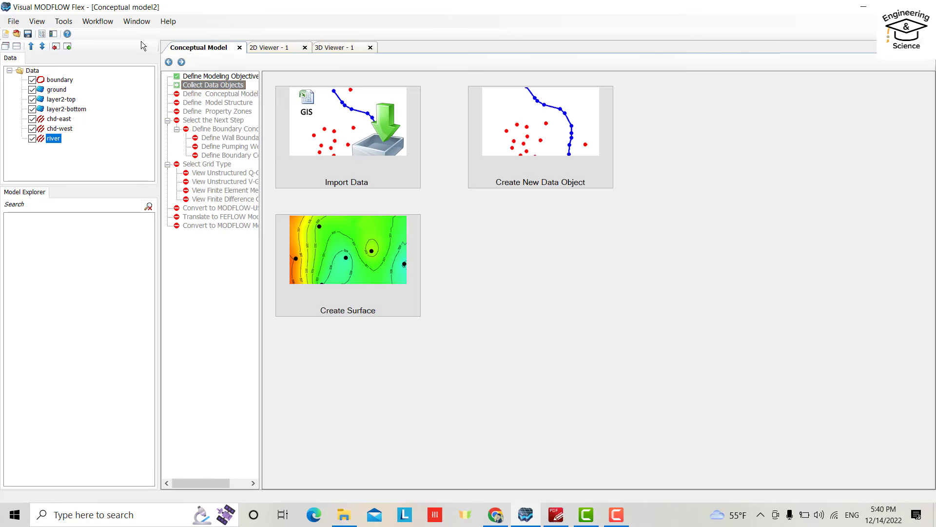
click(181, 61)
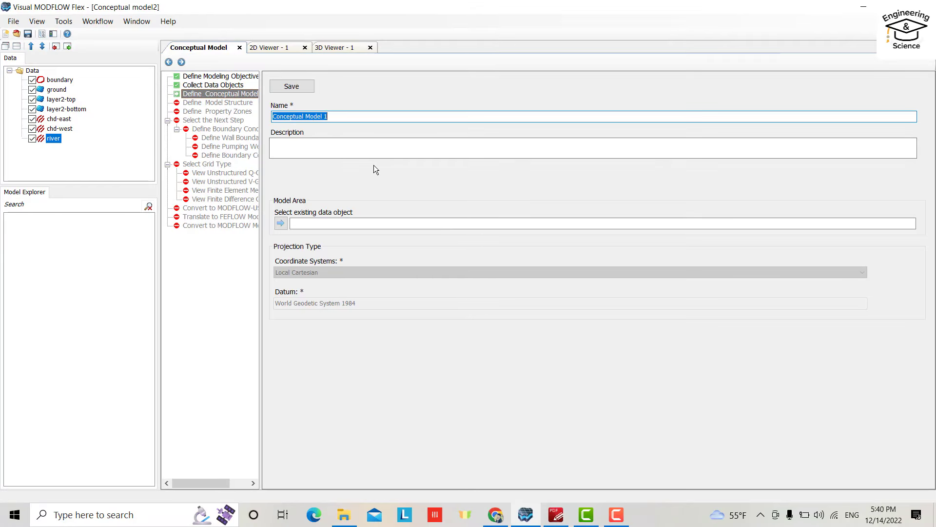
click(63, 81)
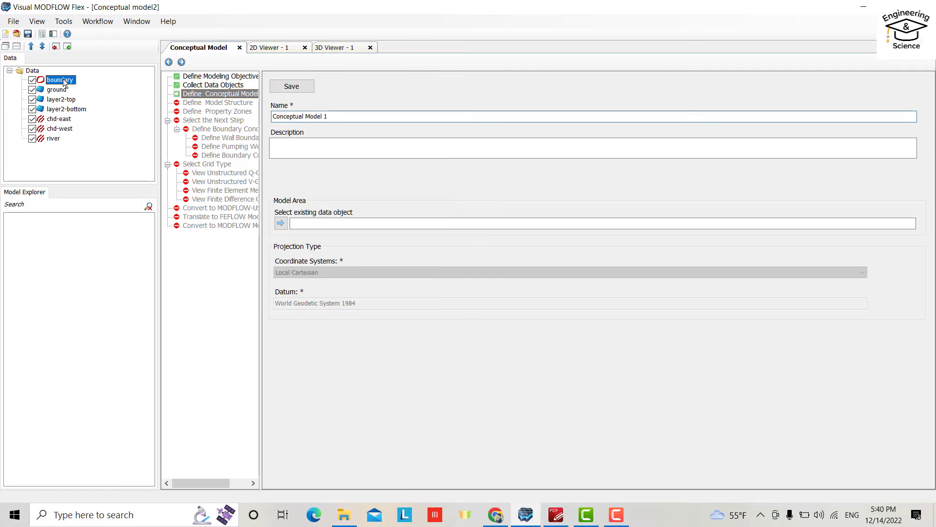
click(281, 224)
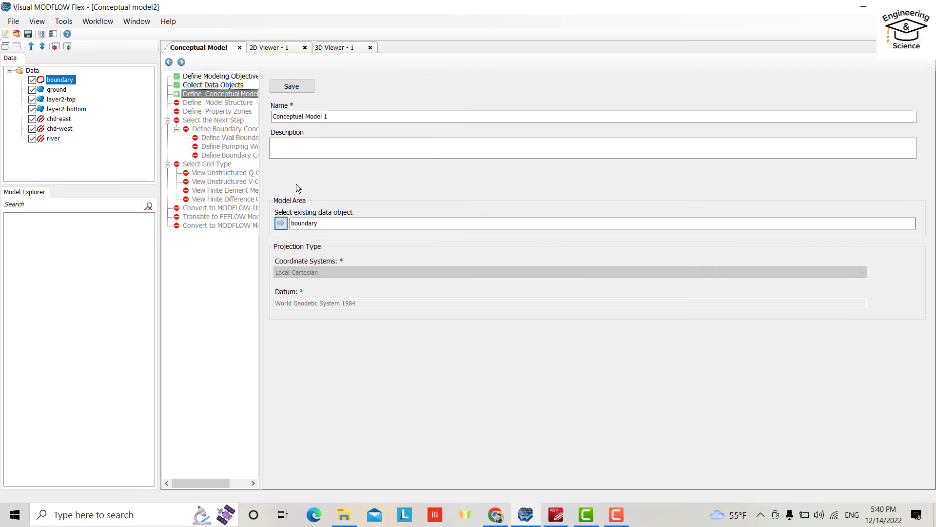
click(291, 86)
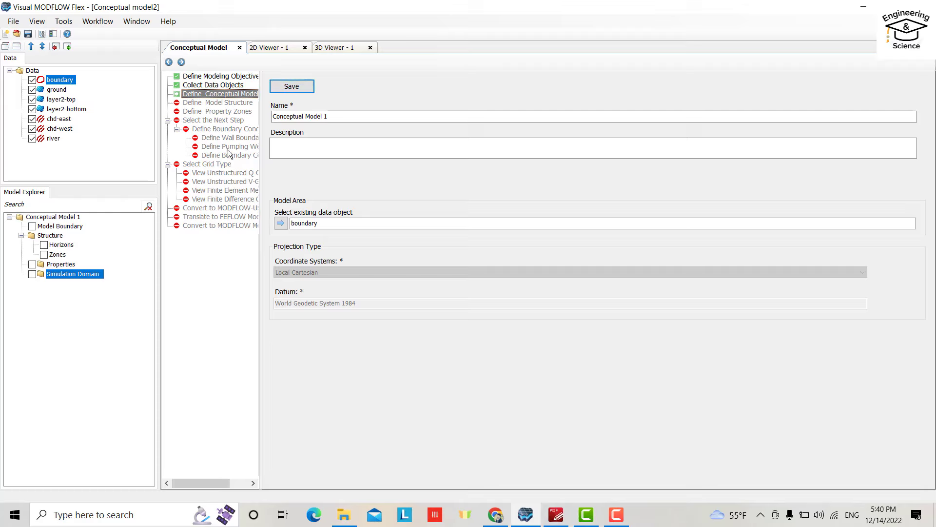
Step: Proceed to defining the model structure and add three horizons with their default names and types
click(182, 62)
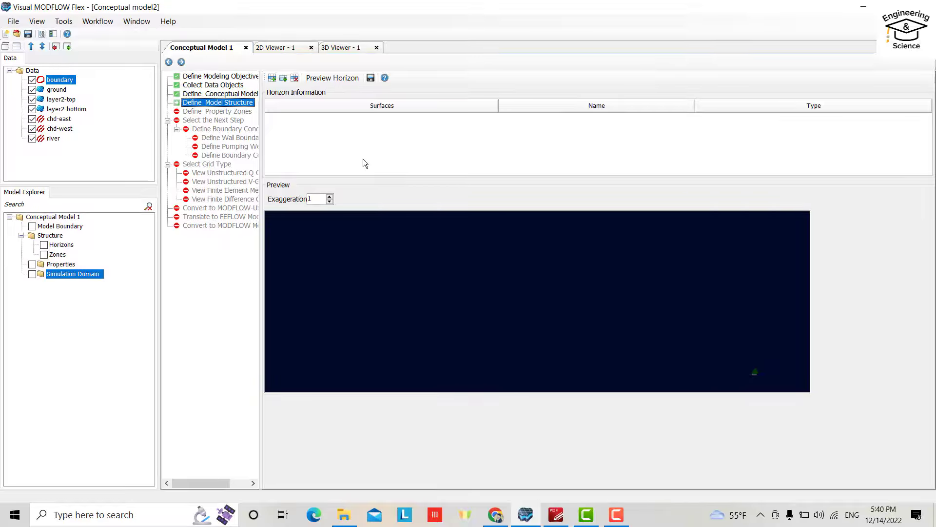
click(273, 79)
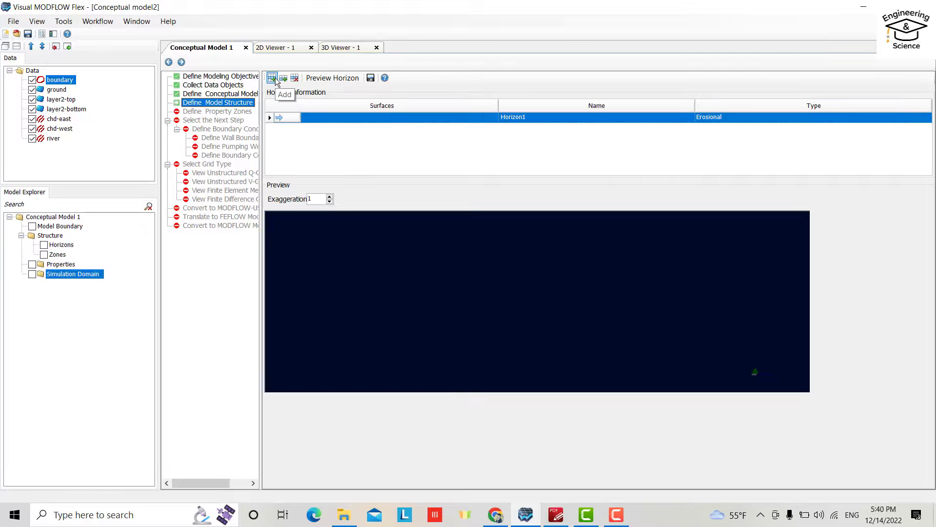
click(273, 79)
click(273, 79)
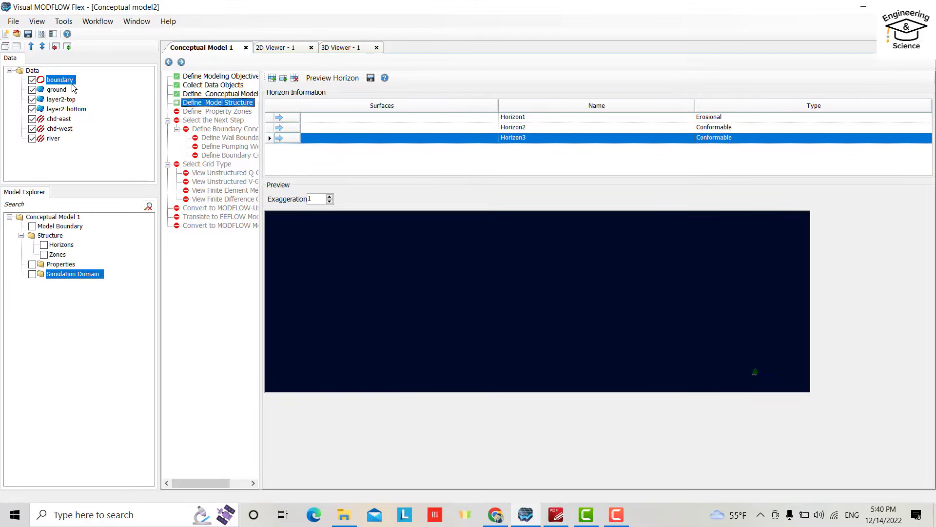
Step: Assign the ground, layer2-top and layer2-bottom surfaces to Horizon1, Horizon2 and Horizon3 in that order, and preview the horizons
drag(55, 92, 288, 118)
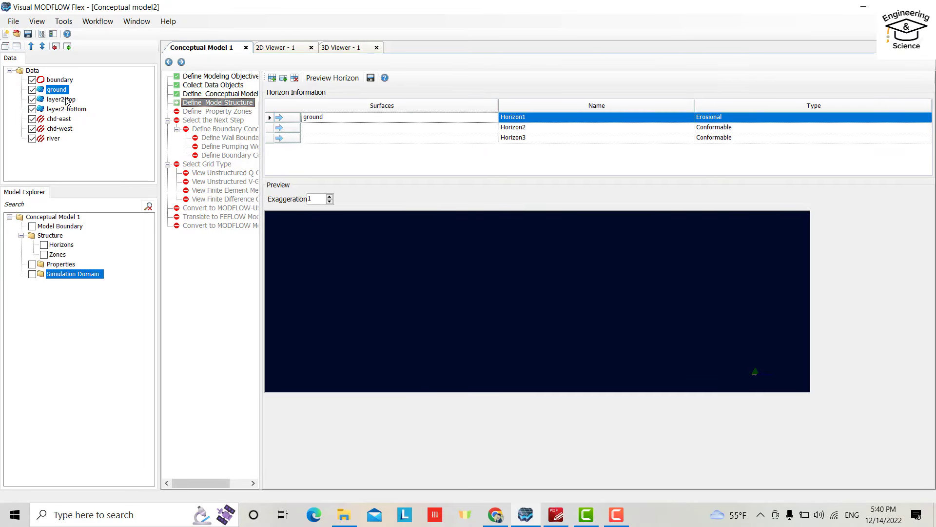
drag(67, 100, 282, 129)
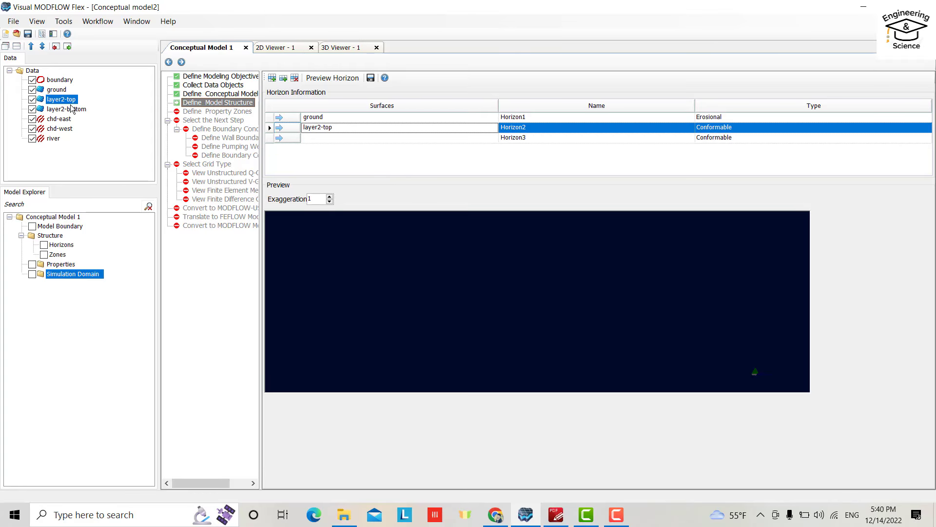
drag(73, 109, 282, 138)
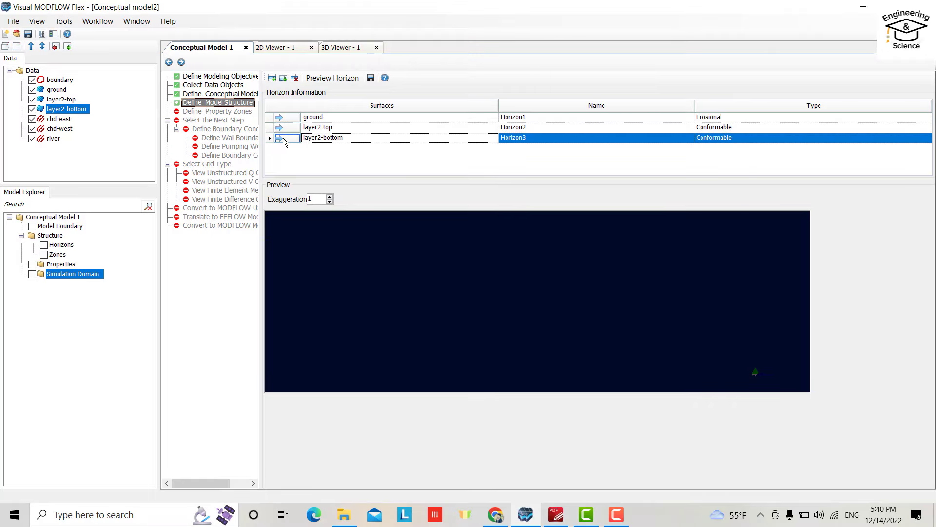
click(328, 80)
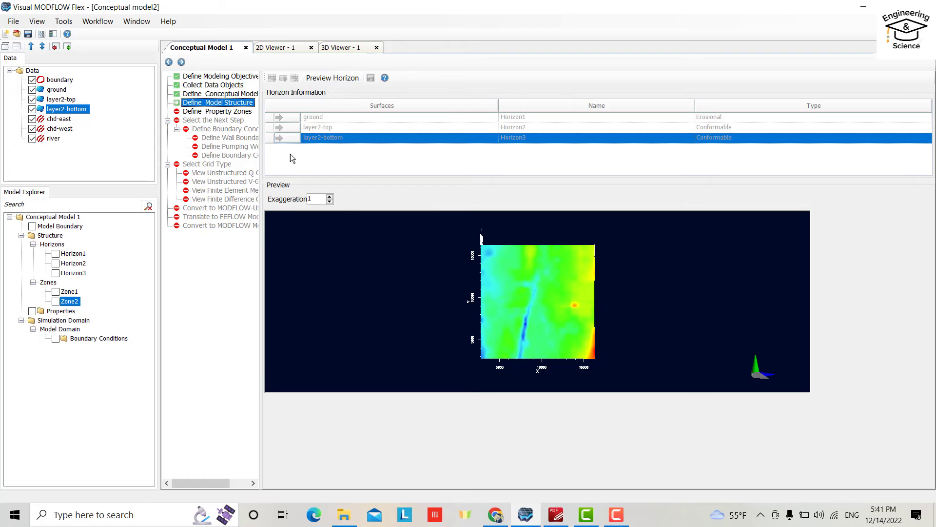
Step: Proceed to defining property zones, create zones by the structural zone method, and assign Zone1 to Property Zone 1
click(181, 62)
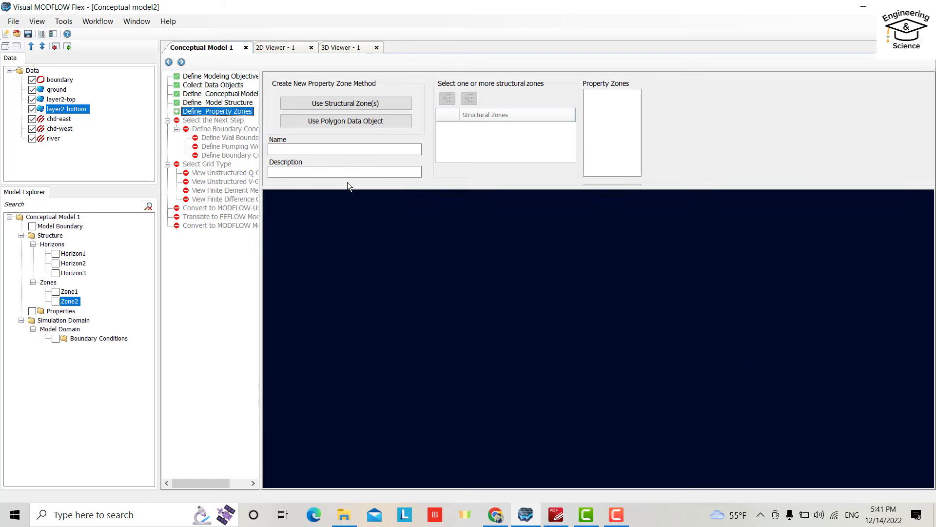
click(353, 103)
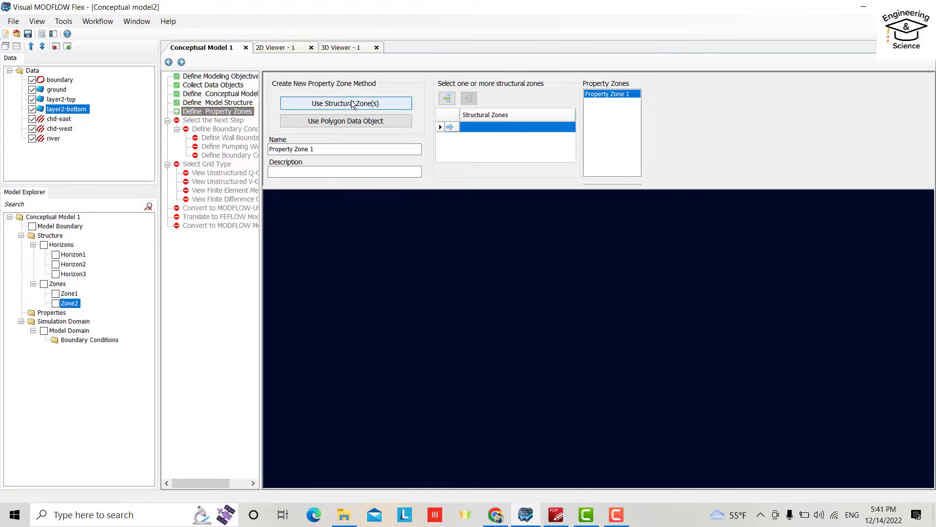
click(353, 104)
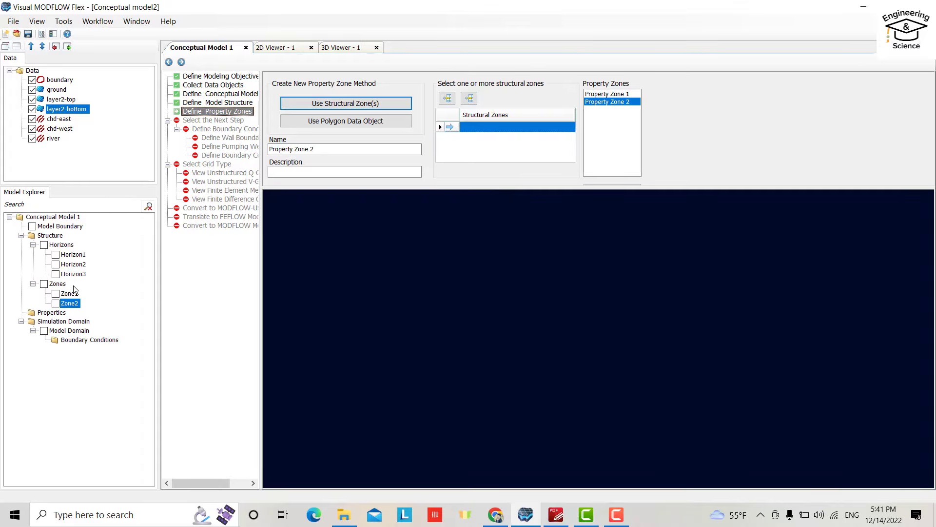
drag(67, 293, 513, 117)
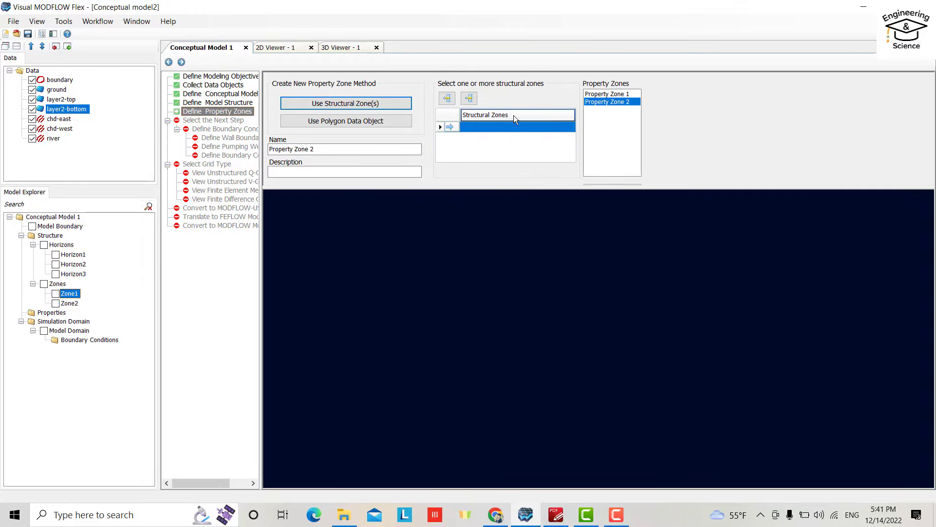
click(597, 94)
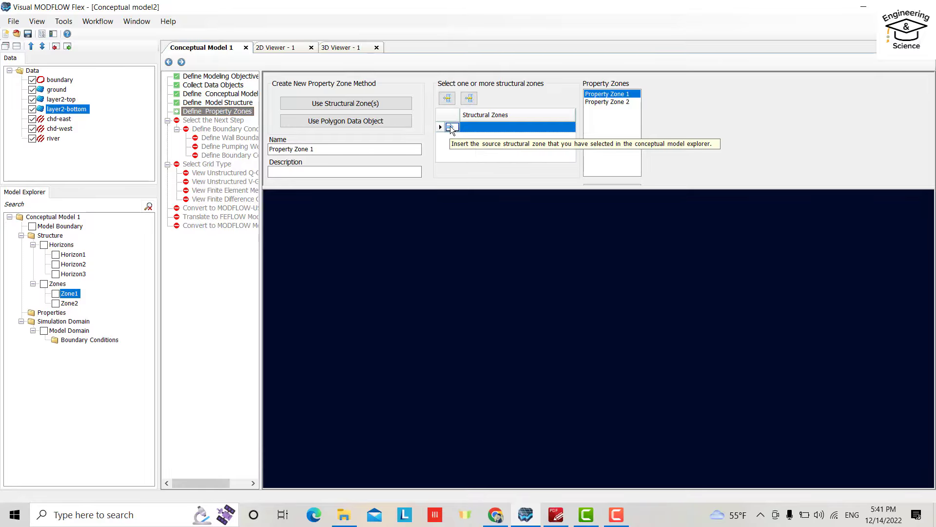
click(449, 128)
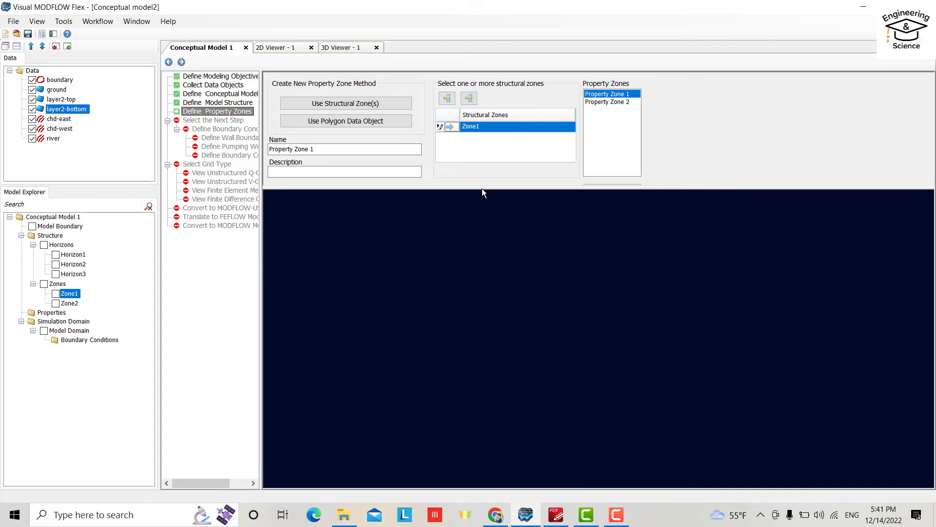
Step: Set Property Zone 1's conductivity to 4e-6 m/s for Kx and Ky and 4e-7 m/s for Kz, and save the zone
mouse_move(482, 188)
mouse_down()
mouse_move(470, 335)
mouse_move(483, 359)
mouse_up()
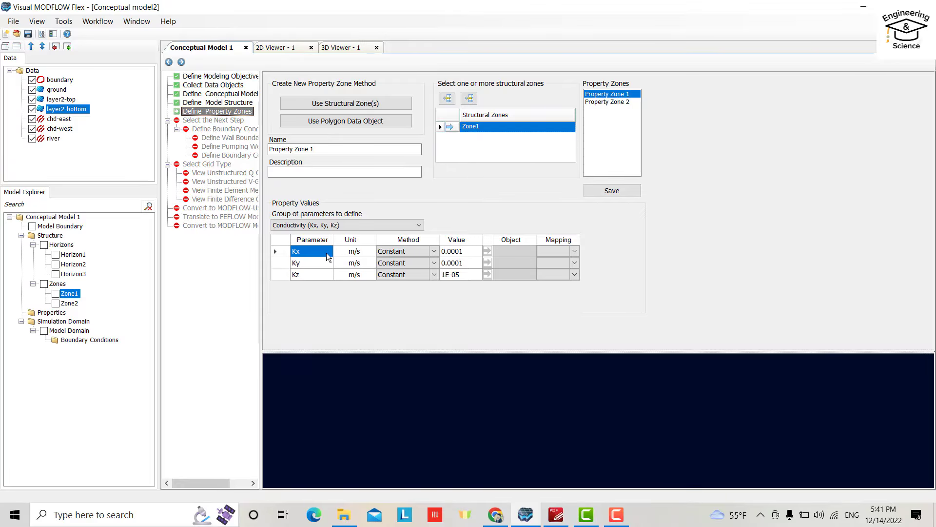
click(463, 250)
text(4e-6)
key(Return)
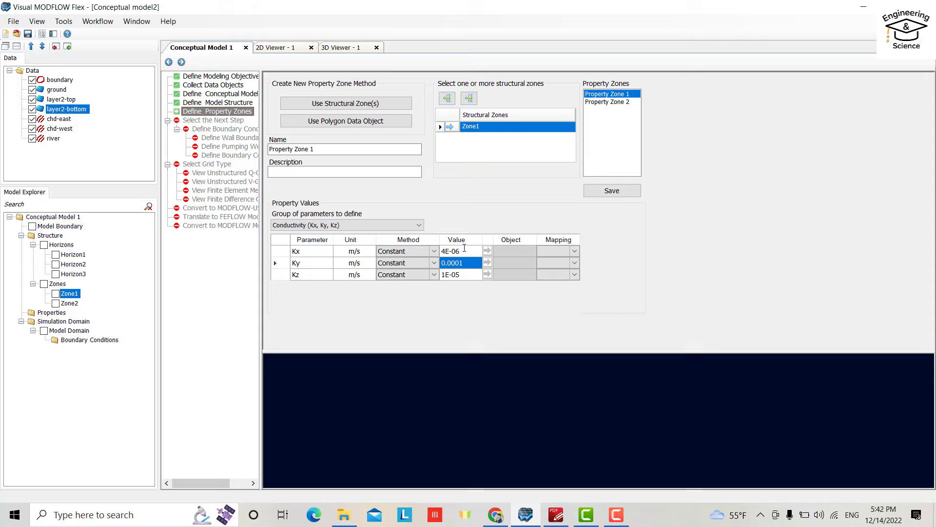
text(4e-6)
key(Return)
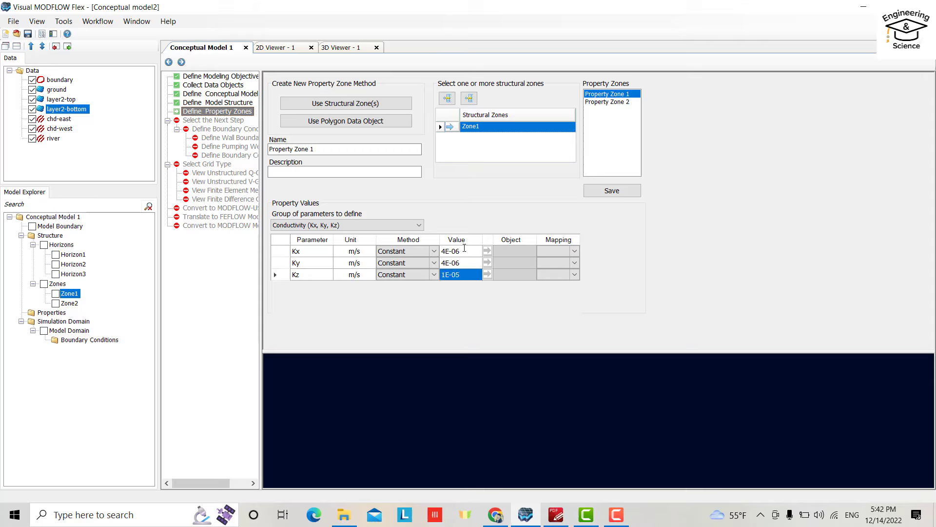
text(4e)
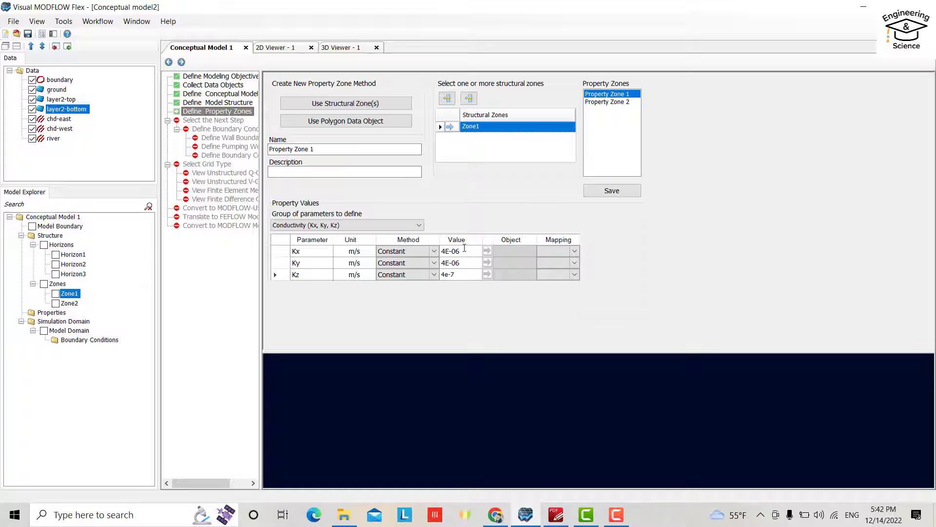
text(-7)
key(Return)
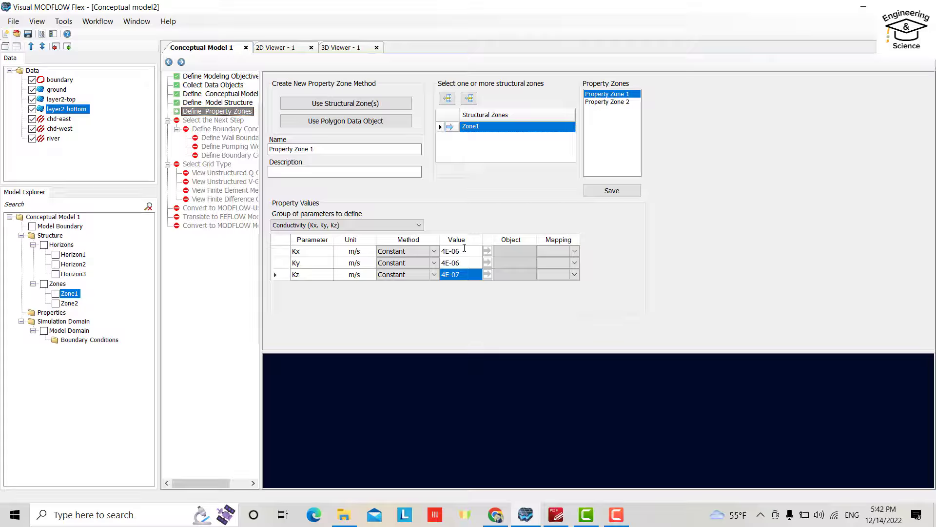
click(606, 189)
click(490, 312)
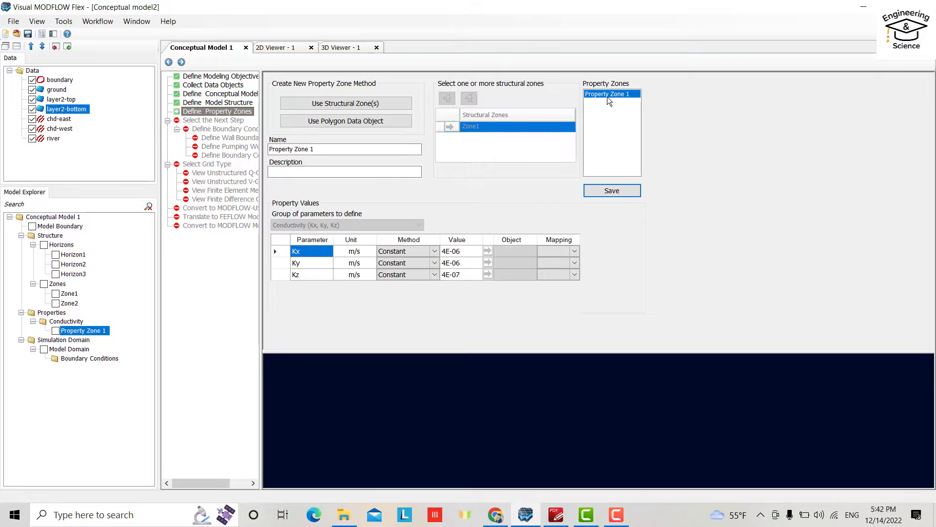
Step: Create Property Zone 2 by the structural zone method and assign Zone2 to it
click(340, 104)
click(340, 103)
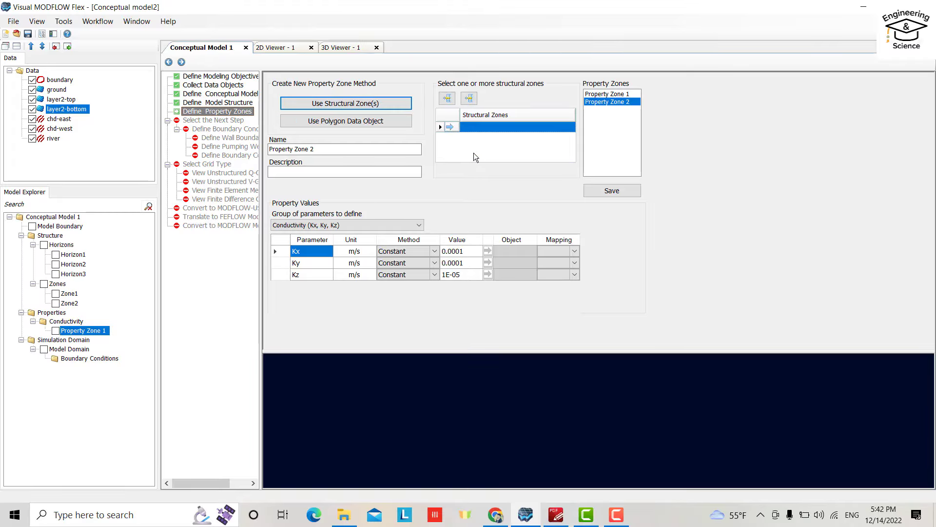
click(70, 302)
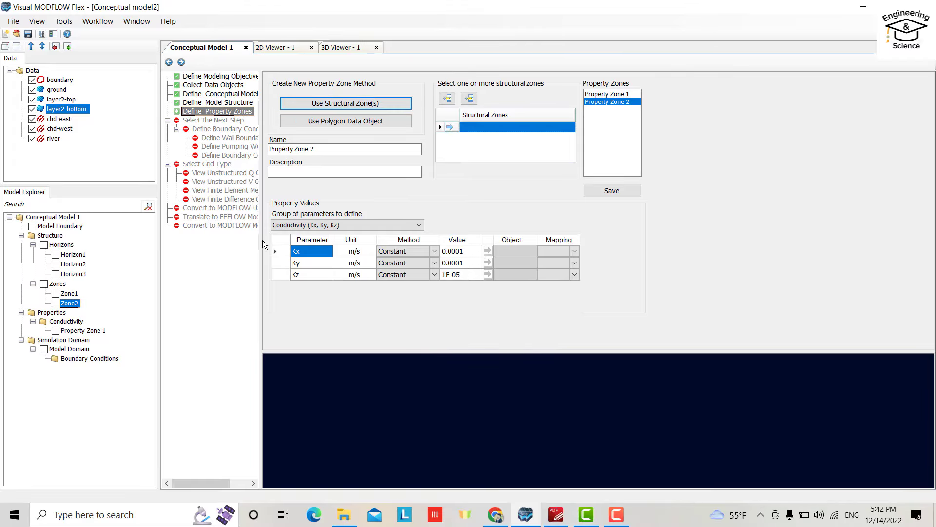
click(449, 127)
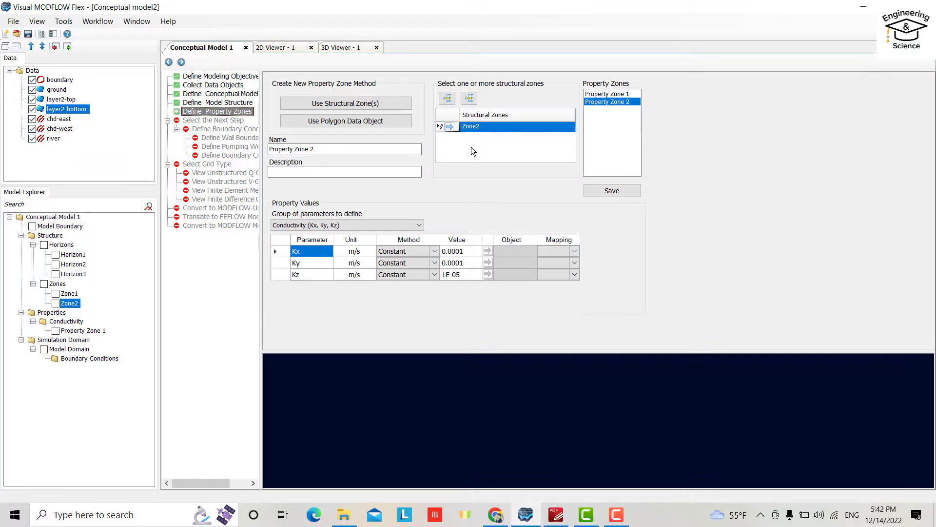
Step: Set Property Zone 2's conductivity to 7e-5 m/s for Kx and Ky and 7e-6 m/s for Kz, and save the zone
click(464, 251)
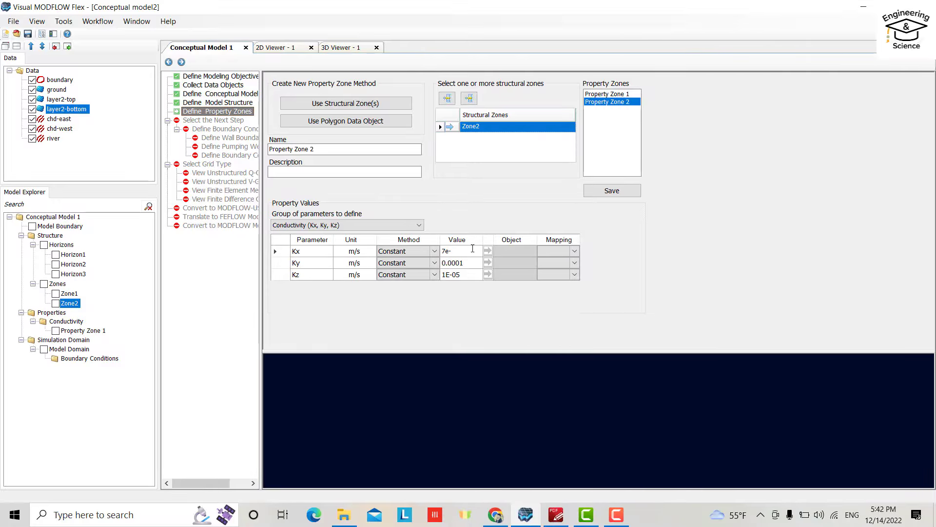
text(7e-05)
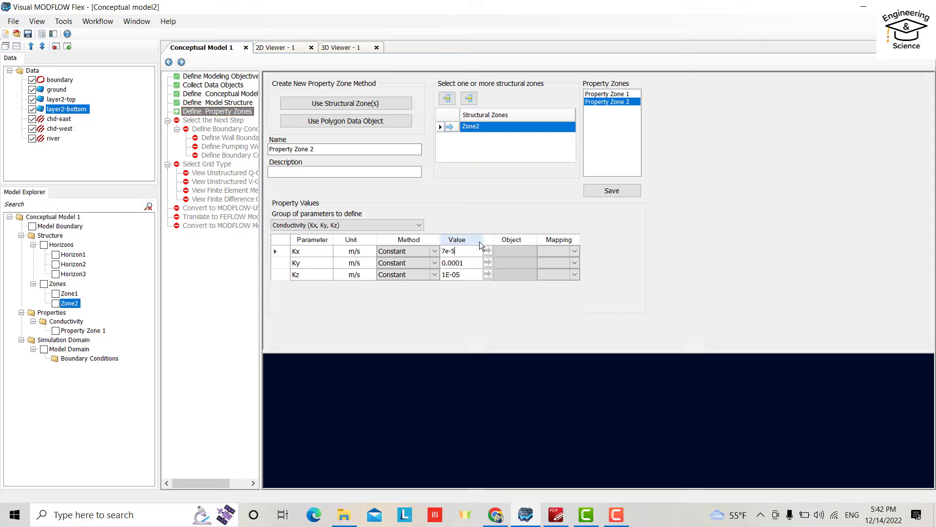
key(Down)
text(7e-5)
key(Down)
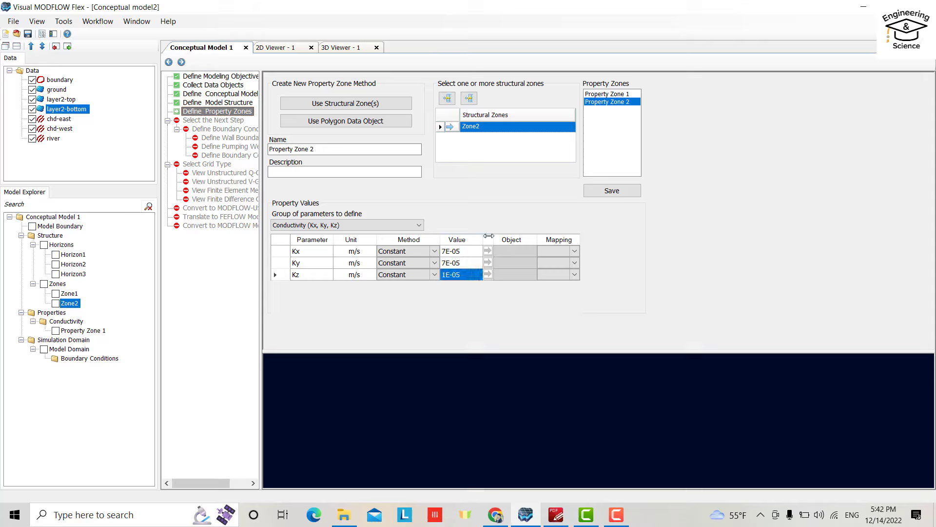
text(7)
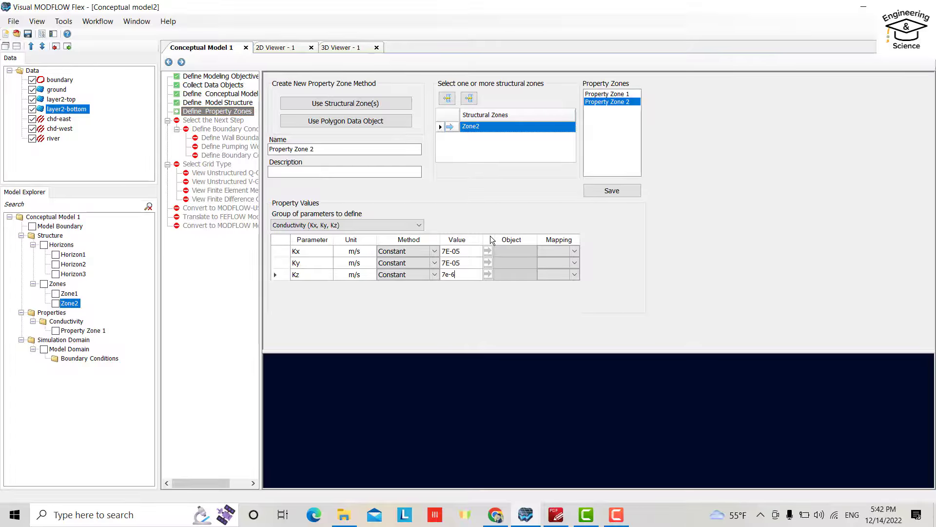
text(e-6)
key(Return)
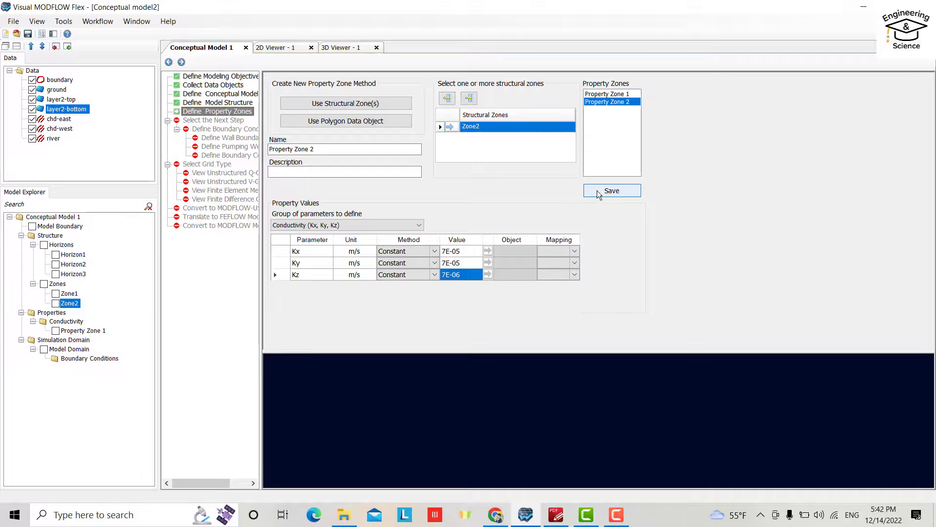
click(610, 192)
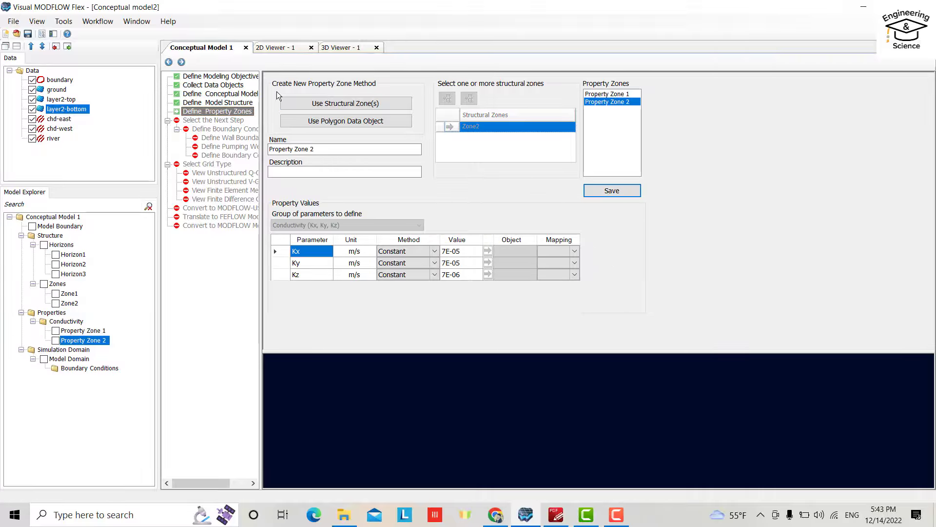
Step: Proceed from the property zones to boundary conditions and start defining a new boundary condition
click(181, 63)
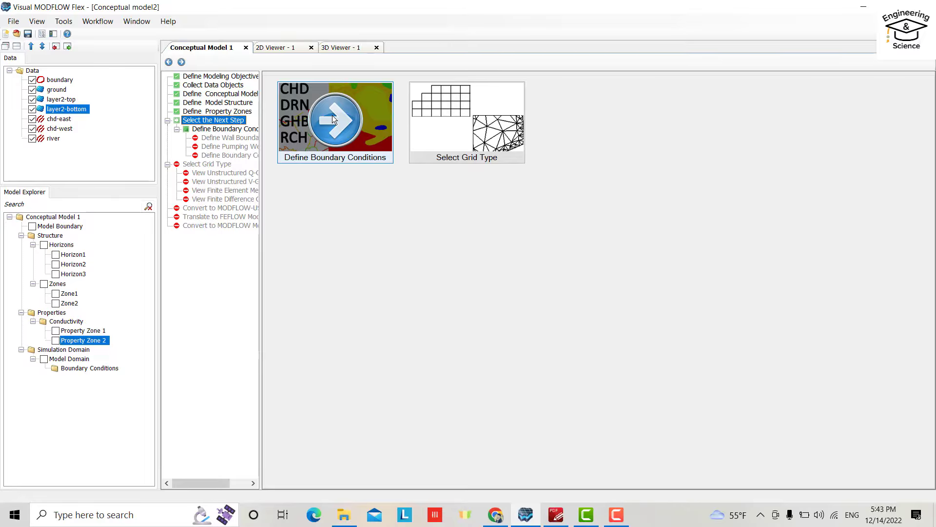
click(334, 118)
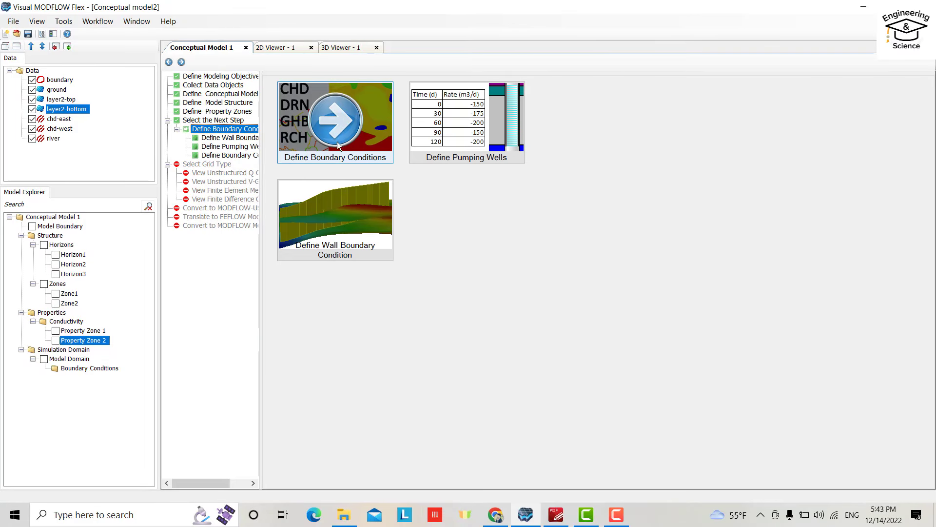
click(338, 117)
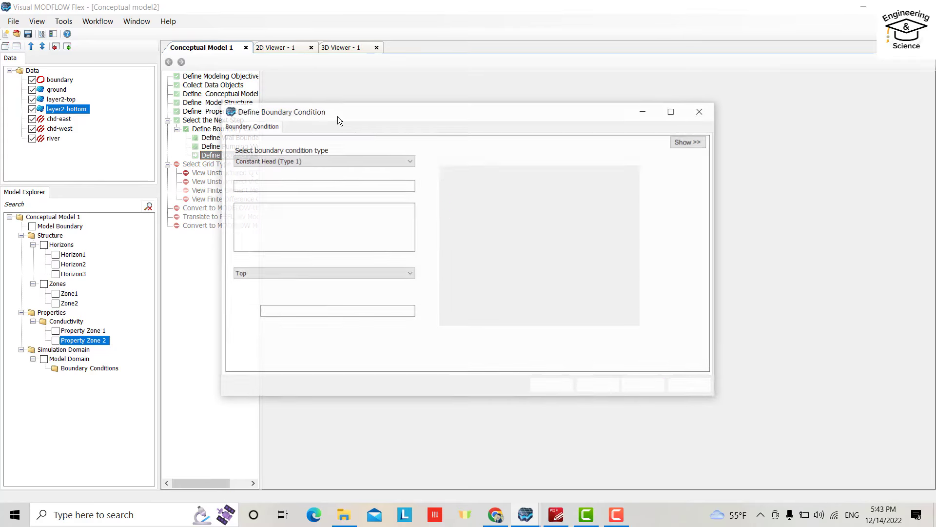
Step: Choose Constant Head (Type 1) as the boundary condition type and name it "Constant Head east"
click(338, 161)
click(337, 159)
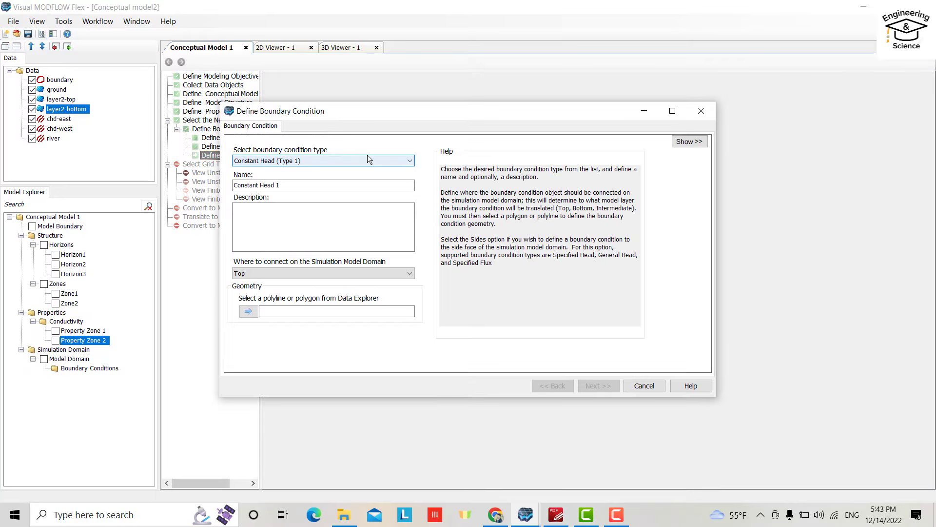
click(385, 159)
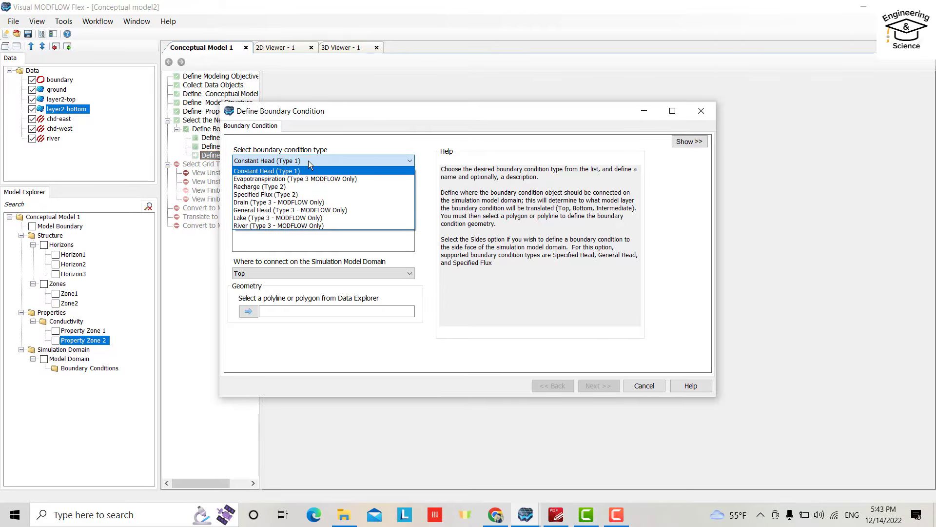
click(324, 169)
click(301, 186)
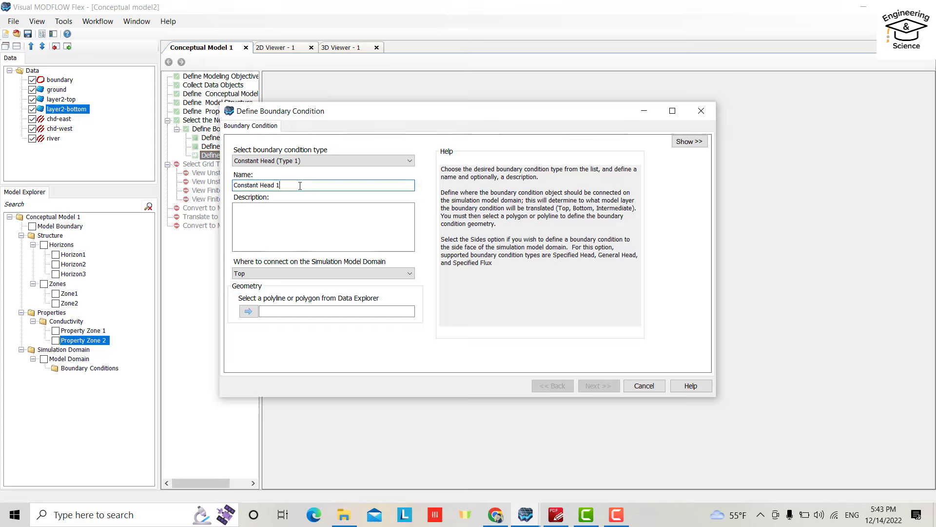
key(BackSpace)
text(east)
Step: Assign the chd-east polyline as the geometry of the Constant Head east boundary condition and proceed to its head values
click(59, 119)
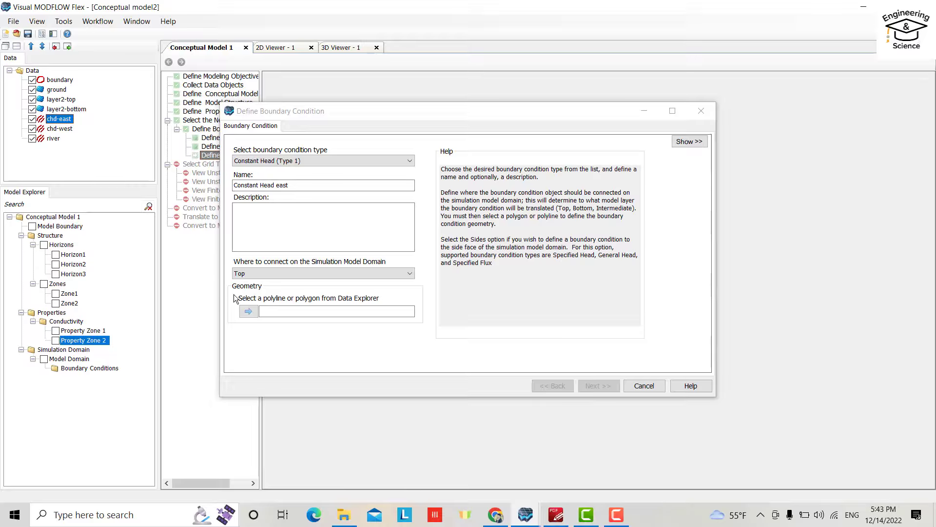
click(248, 311)
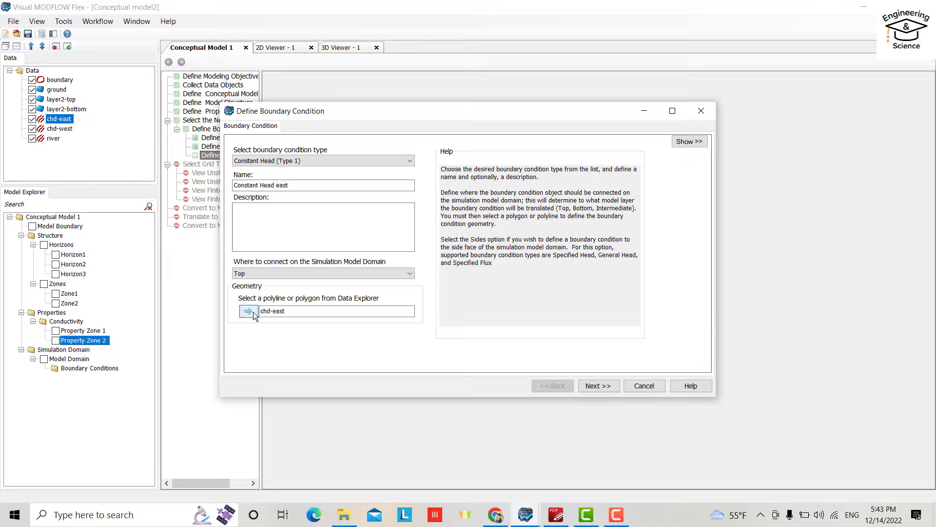
click(598, 390)
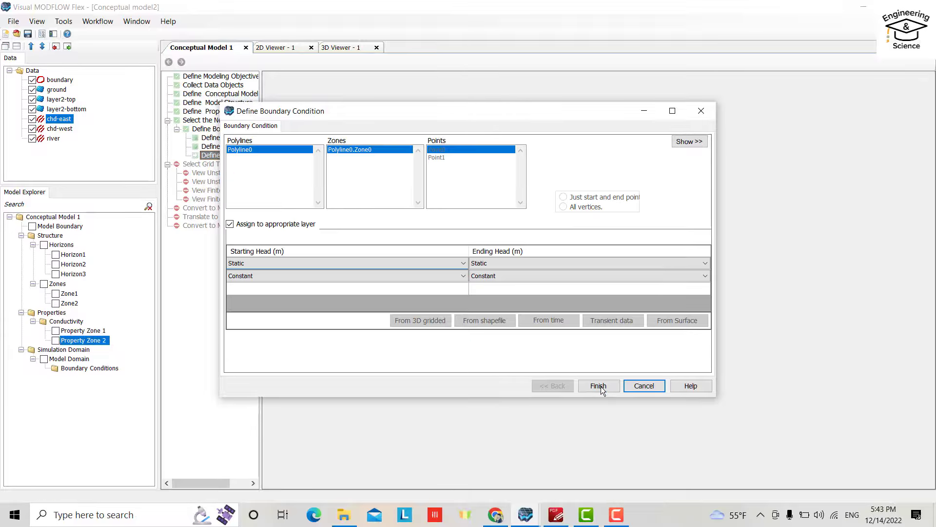
Step: Set both the starting and ending head of Constant Head east to 347 m and finish the boundary condition
click(257, 288)
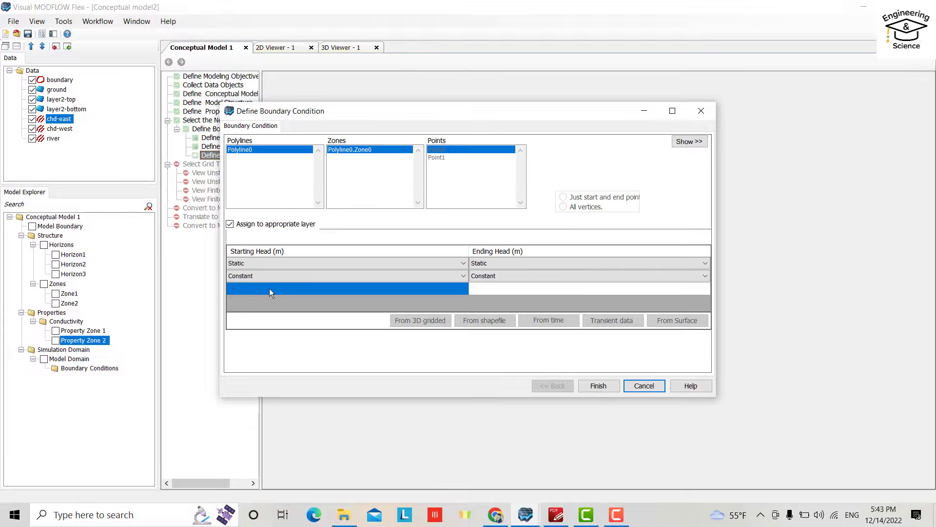
text(347)
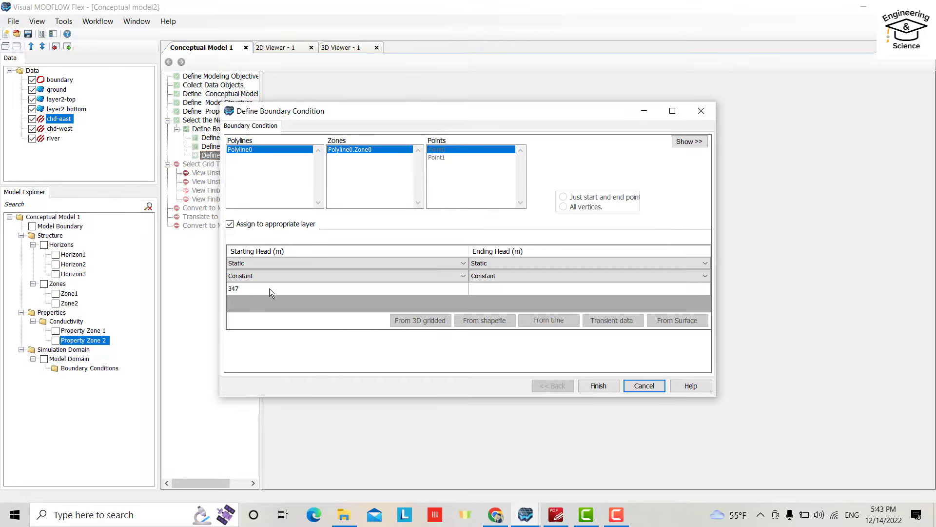
click(492, 290)
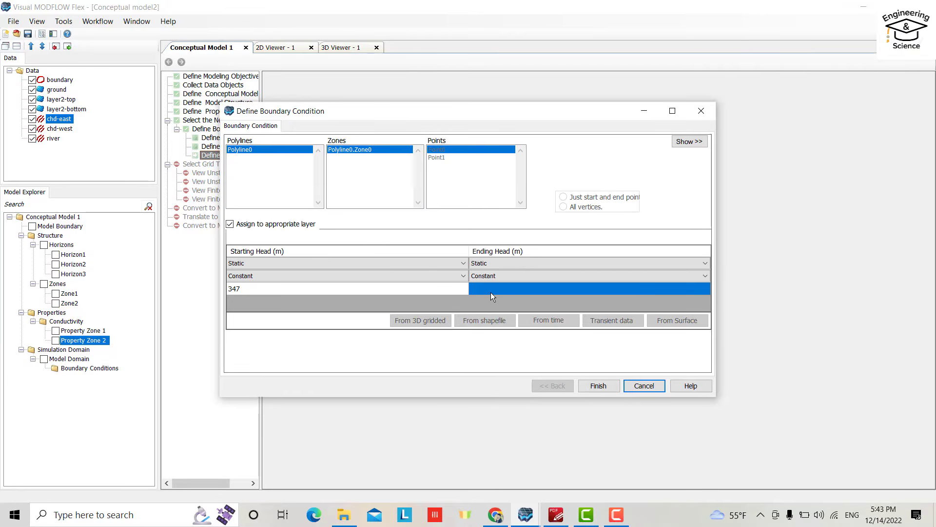
text(347)
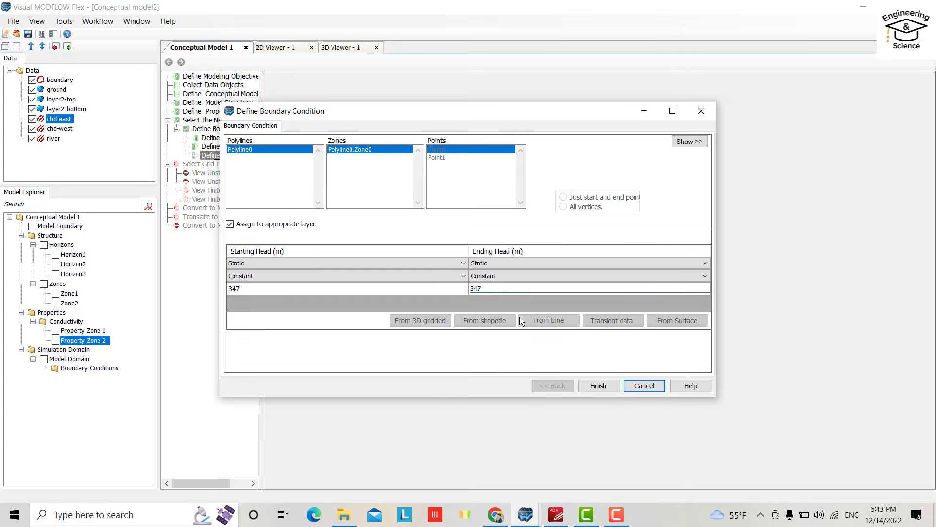
click(598, 385)
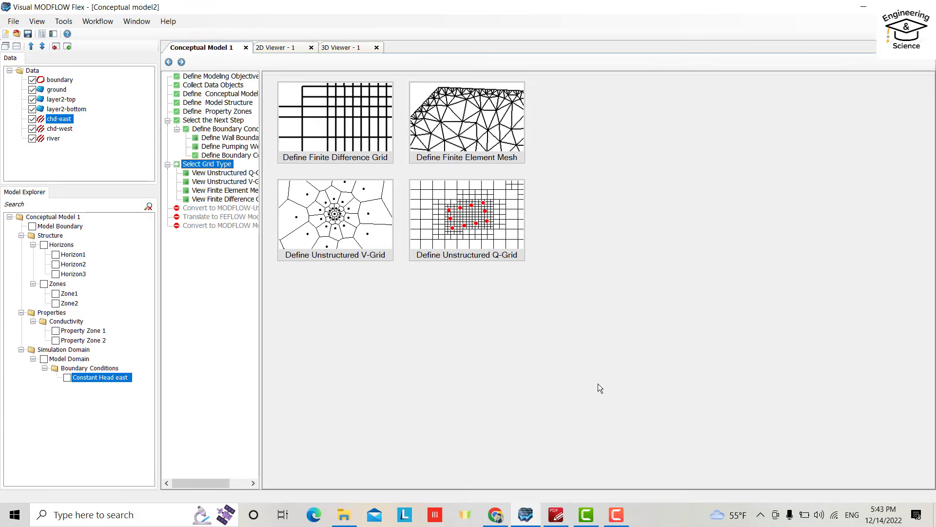
Step: Start another Constant Head (Type 1) boundary condition named "Constant Head west" with the chd-west polyline as its geometry
click(217, 132)
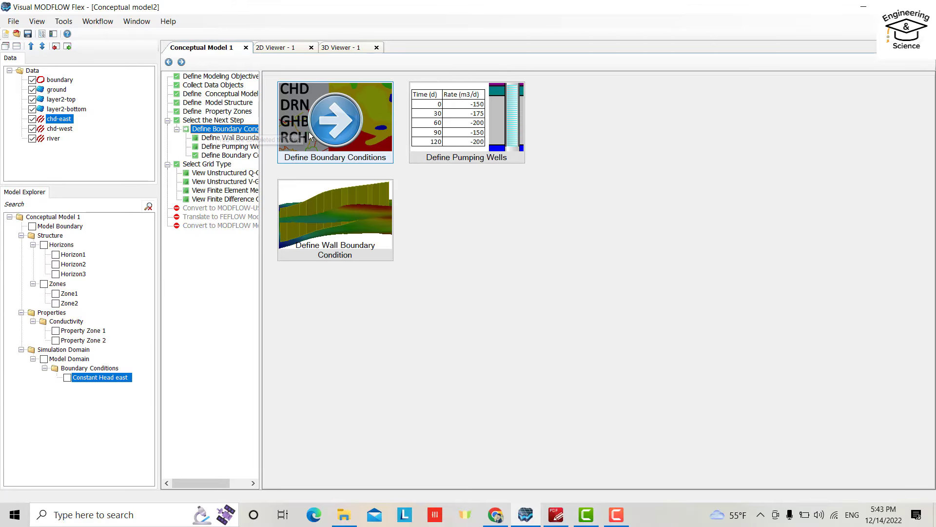
click(315, 133)
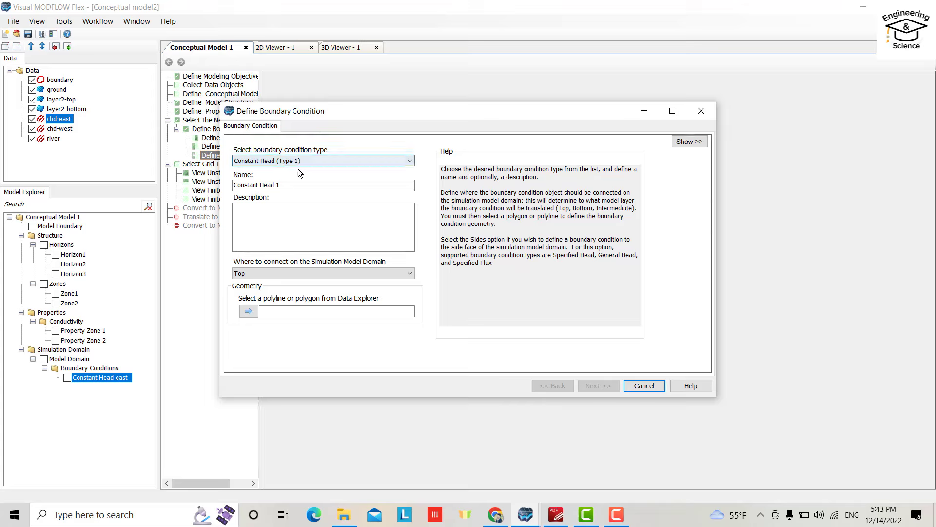
click(291, 184)
text(west)
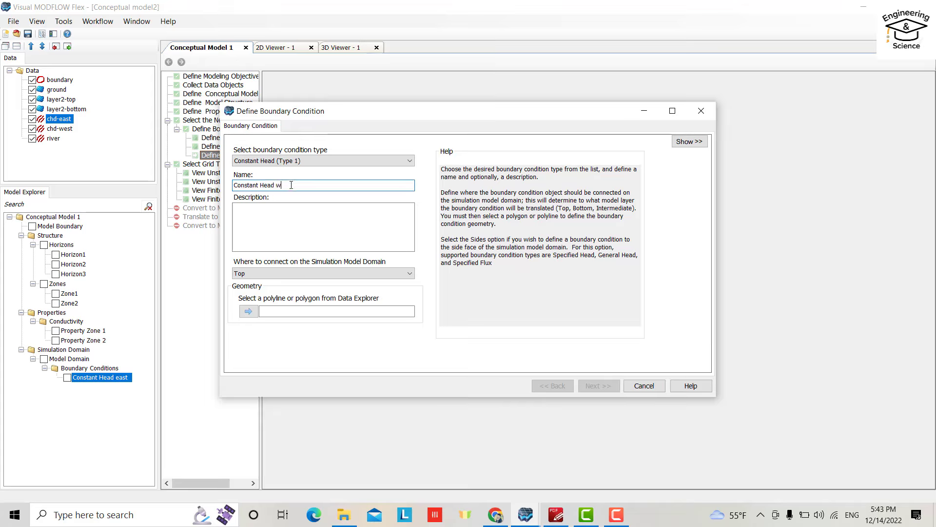
click(59, 128)
click(248, 311)
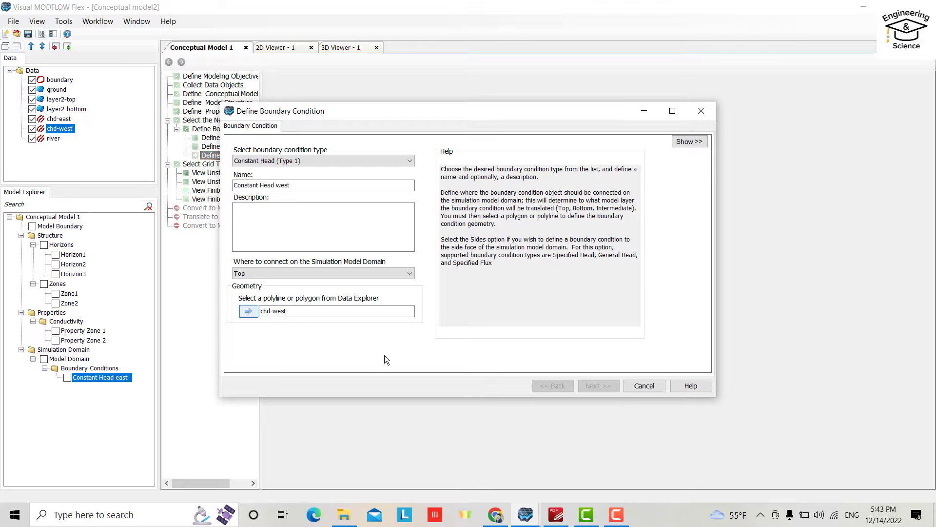
click(596, 386)
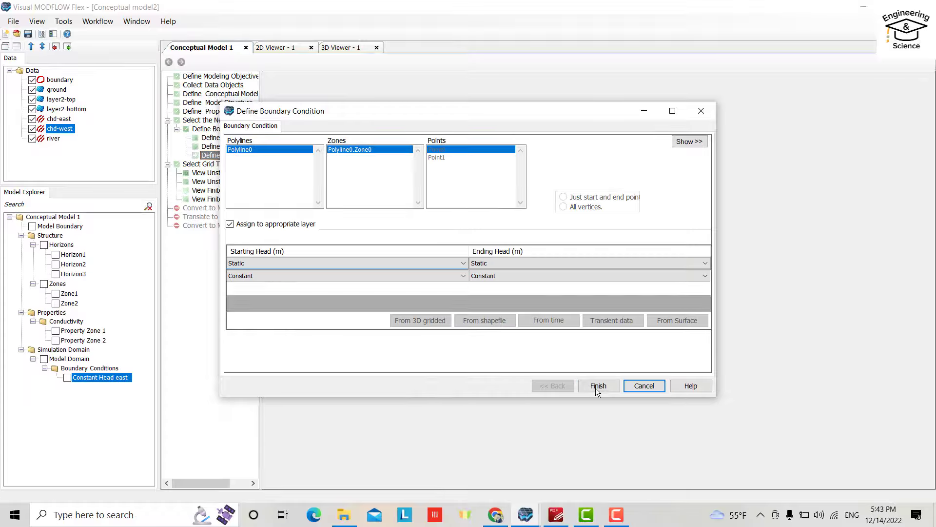
Step: Set both the starting and ending head of Constant Head west to 325 m and finish the boundary condition
click(251, 288)
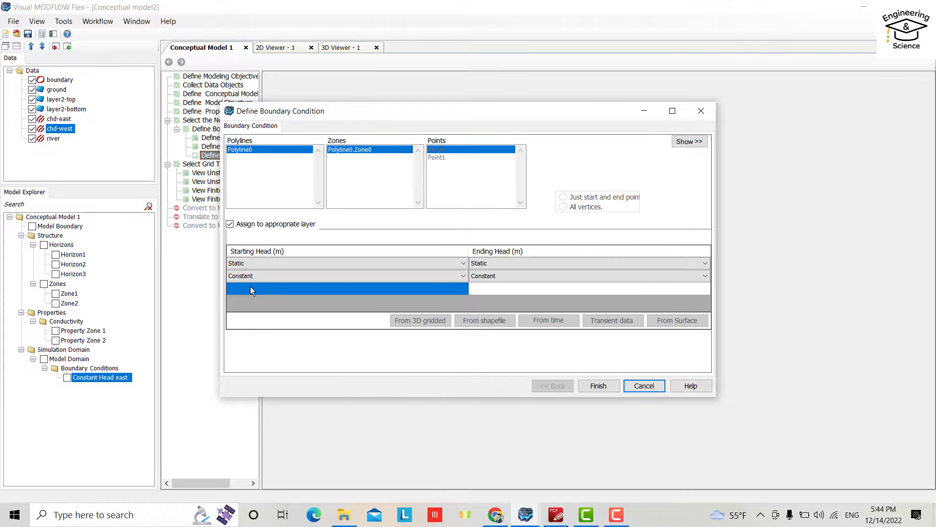
text(325)
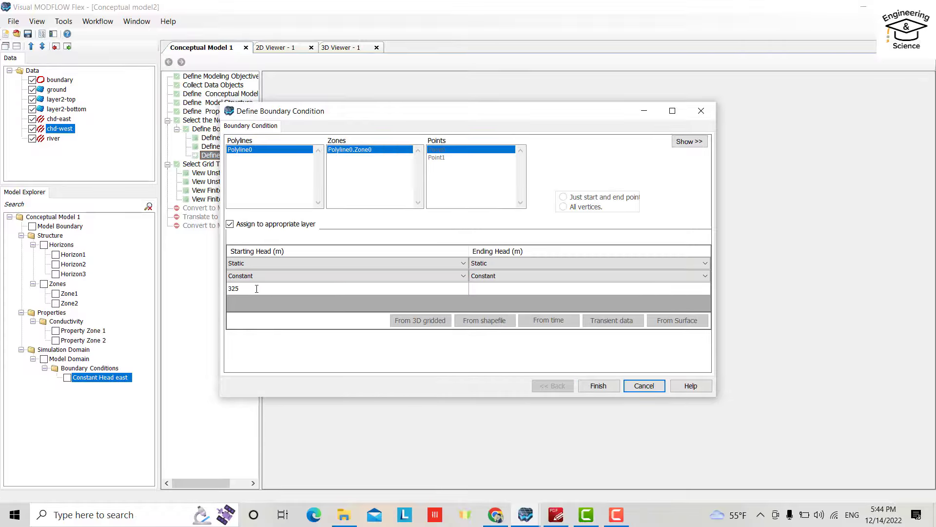
click(493, 289)
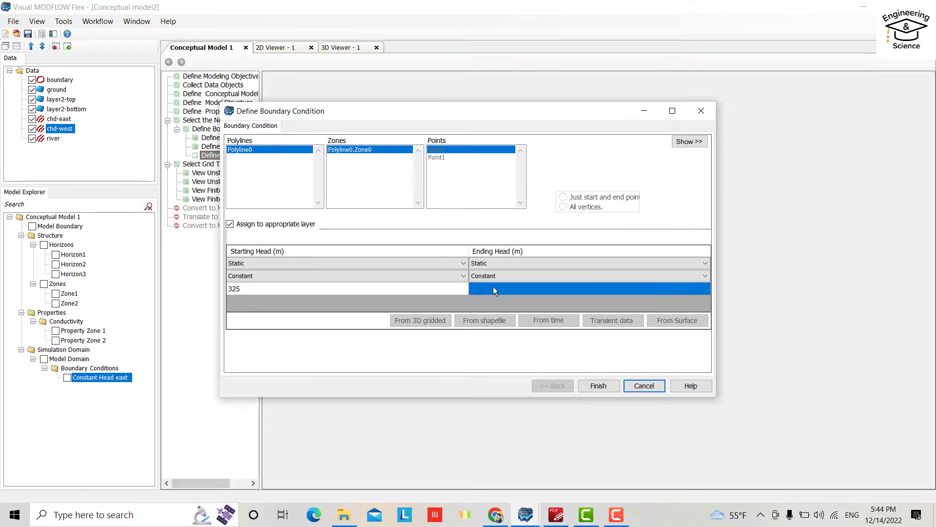
text(325)
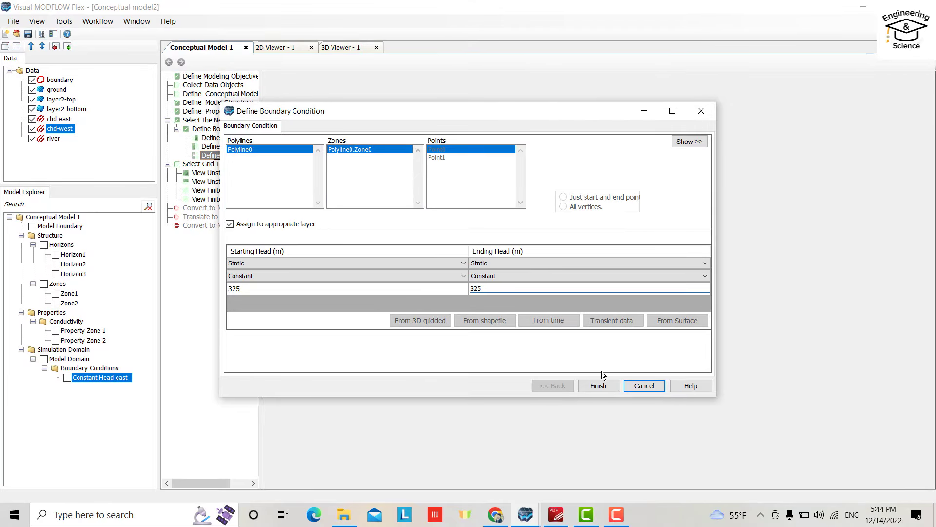
click(593, 385)
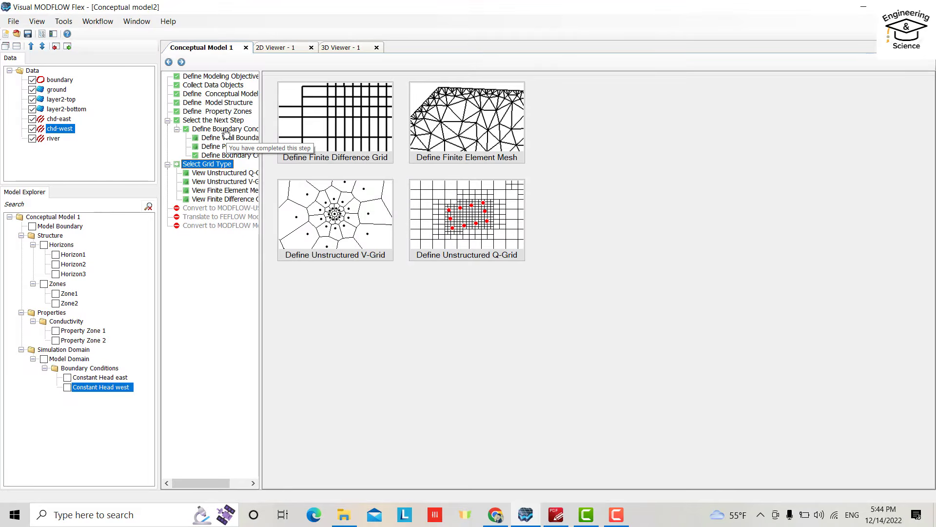
Step: Start a River (Type 3 - MODFLOW Only) boundary condition using the river polyline as geometry, accepting its clipping to the model boundary
click(226, 130)
click(365, 142)
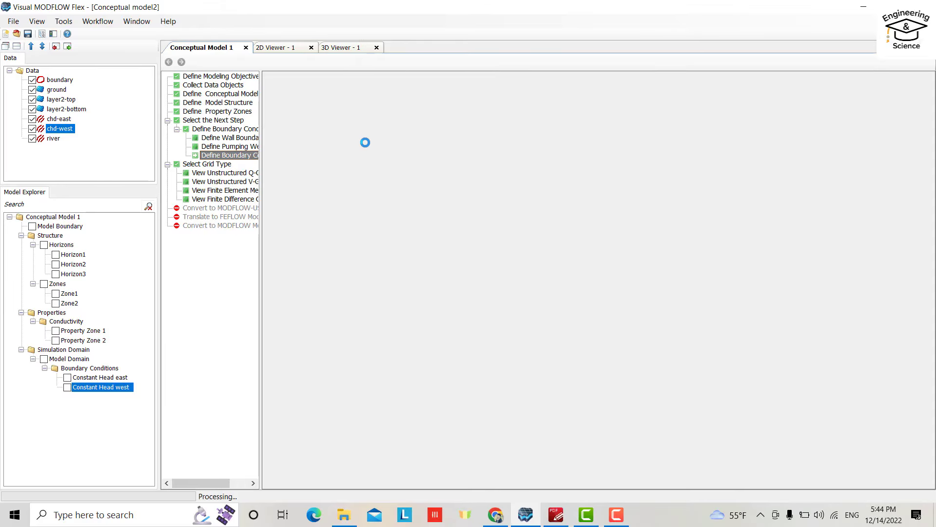
click(360, 160)
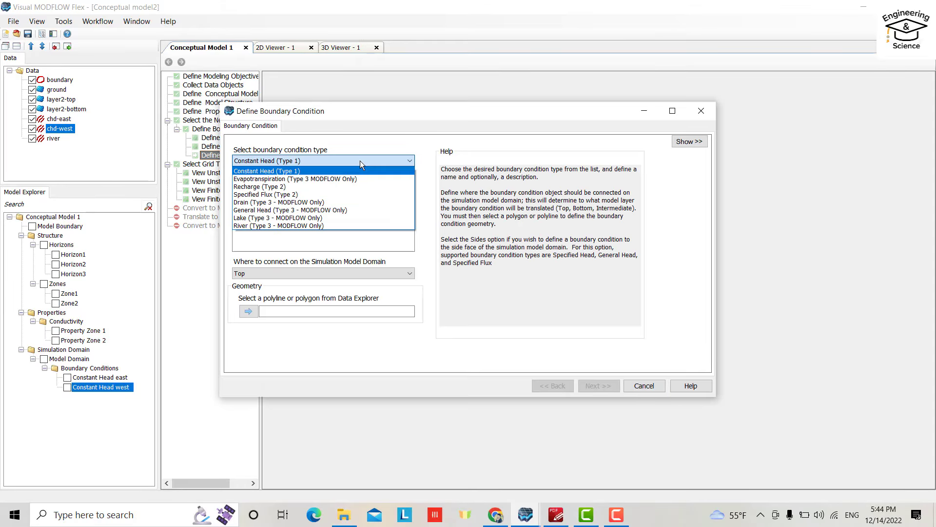
click(268, 225)
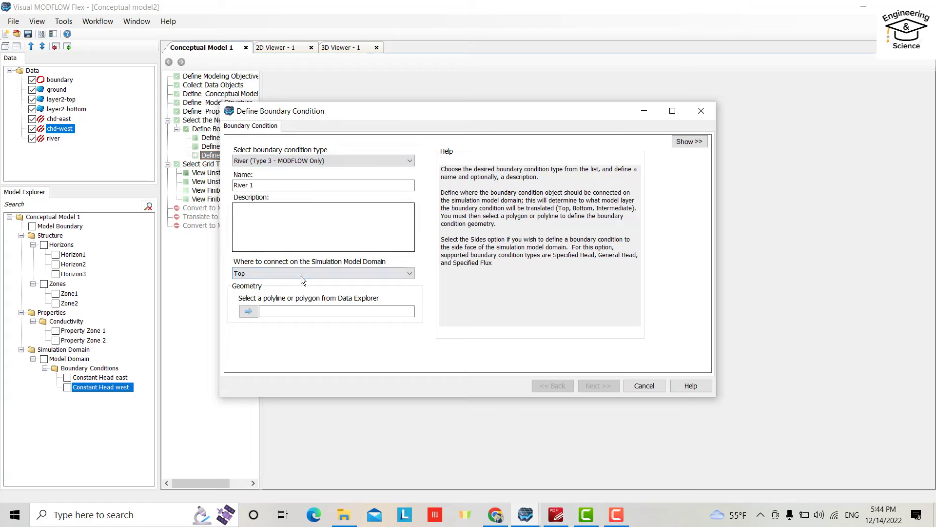
click(54, 139)
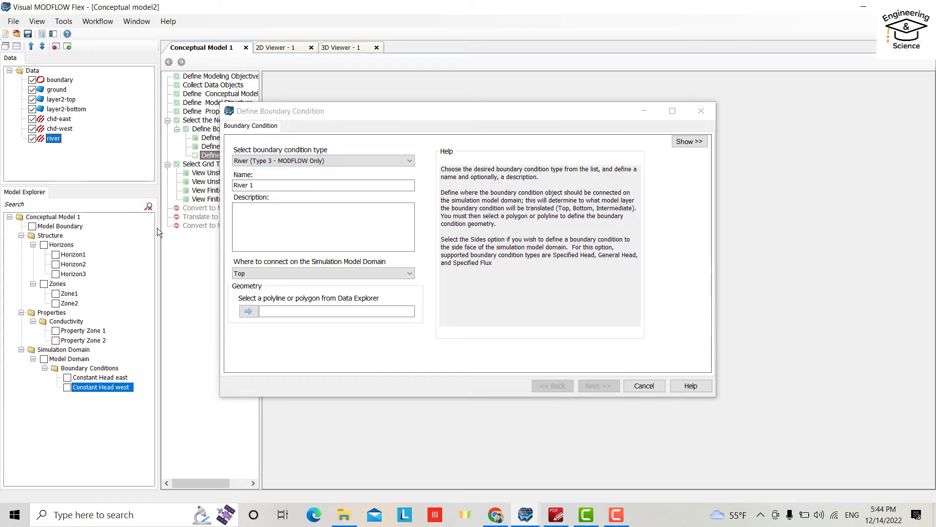
click(248, 311)
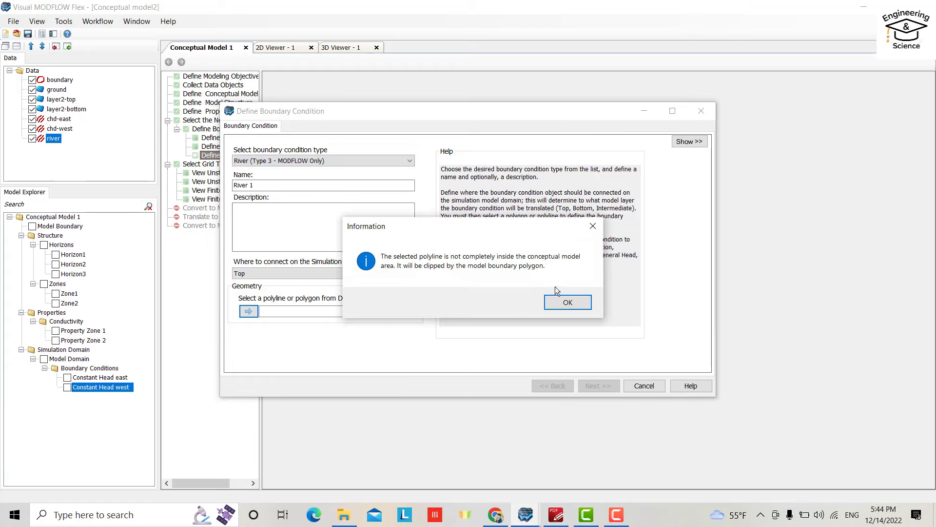
click(557, 304)
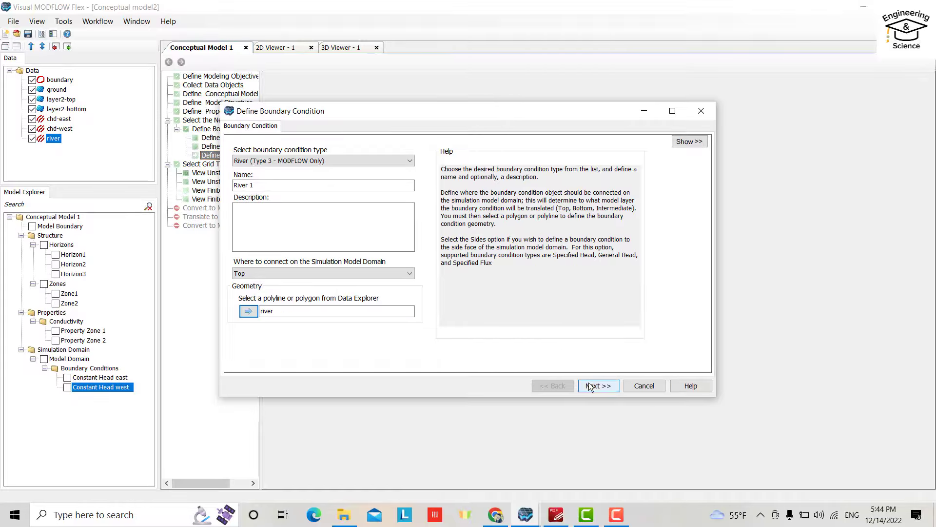
click(589, 386)
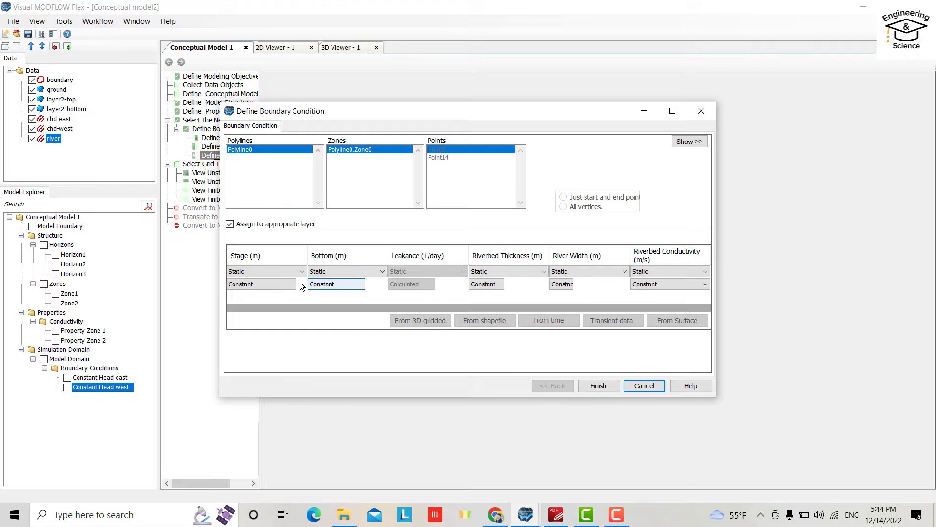
Step: Set the river's stage to 335 m and its bottom to 333 m
click(248, 298)
text(335)
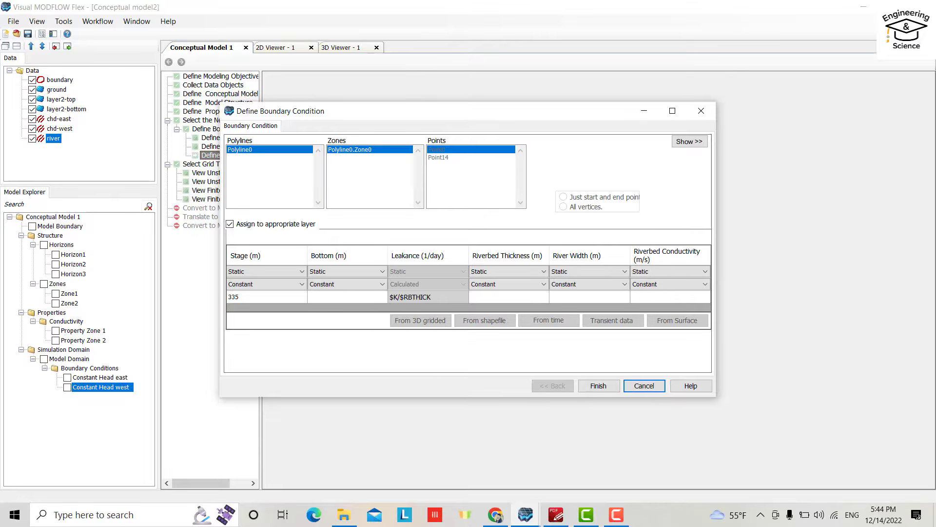
key(Escape)
click(321, 294)
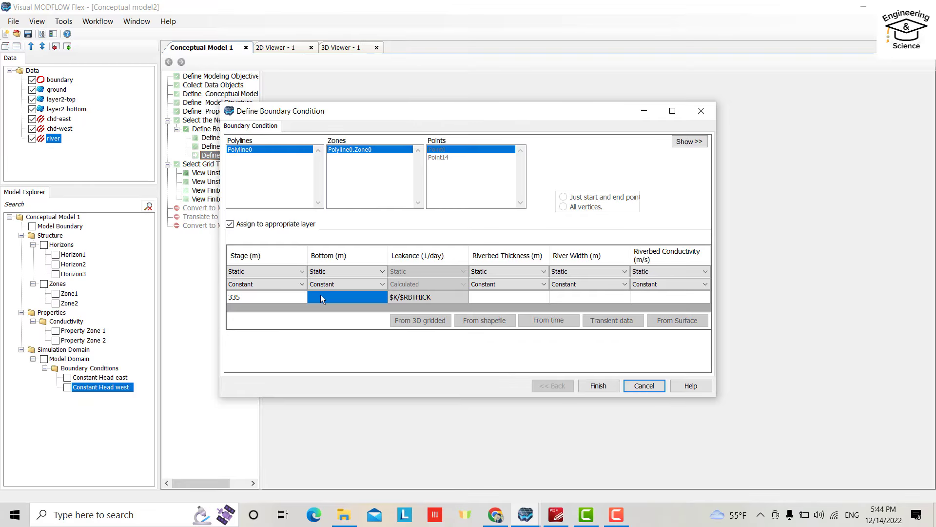
text(333)
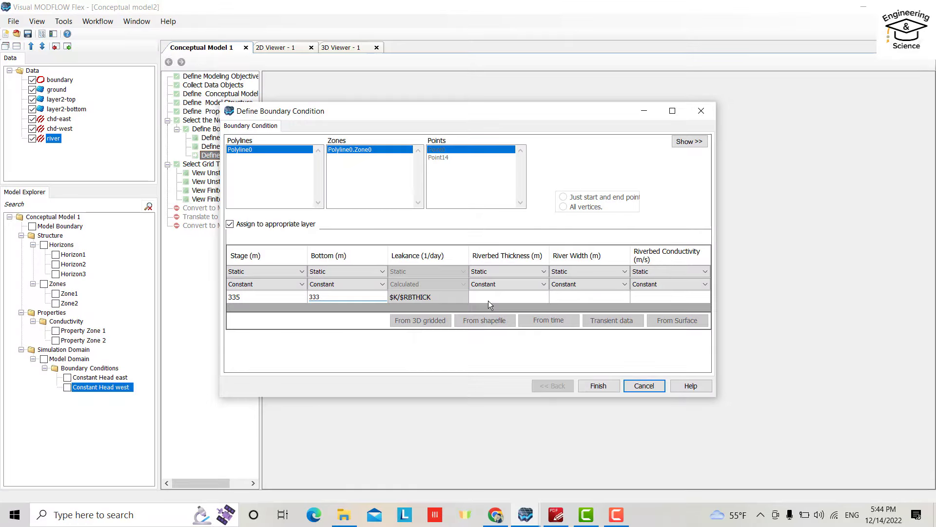
key(Escape)
Step: Set the riverbed thickness to 1 m and river width to 10 m, enter the riverbed conductivity, and finish the boundary condition
click(486, 298)
key(Escape)
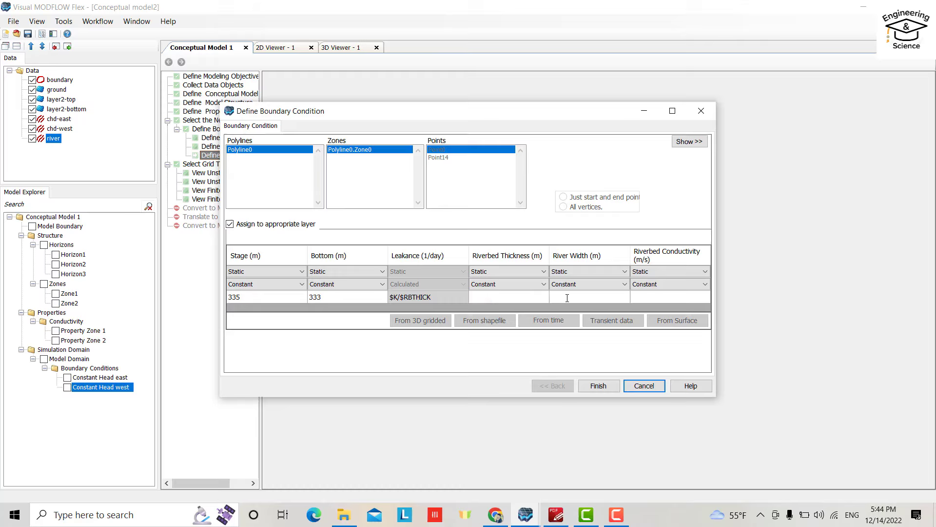
click(567, 298)
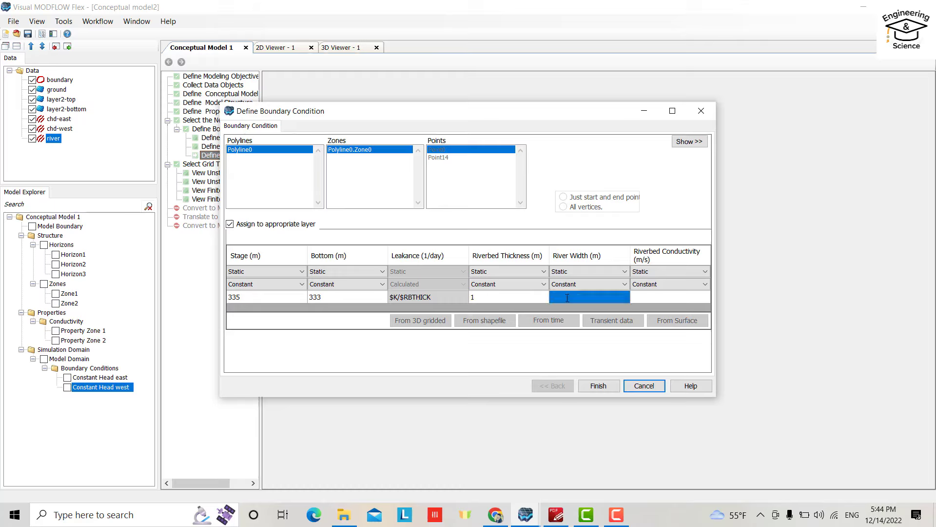
text(10)
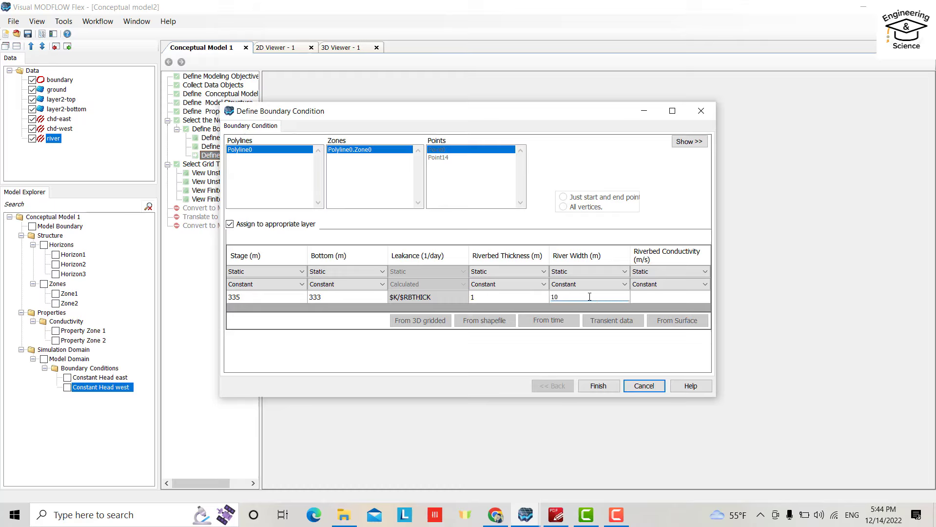
key(Escape)
click(652, 296)
text(0.0)
click(598, 385)
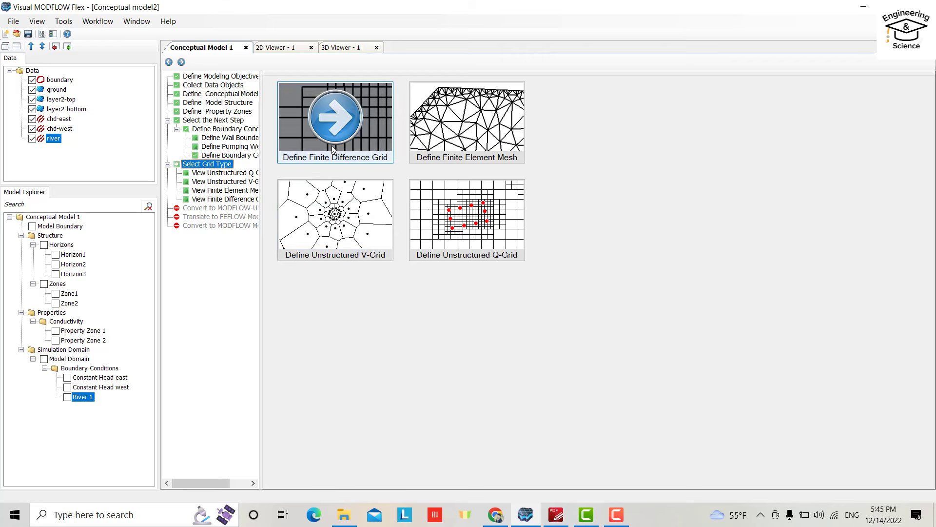
Step: Start a finite difference grid with 100 rows and 100 columns and proceed to its vertical grid definition
click(334, 130)
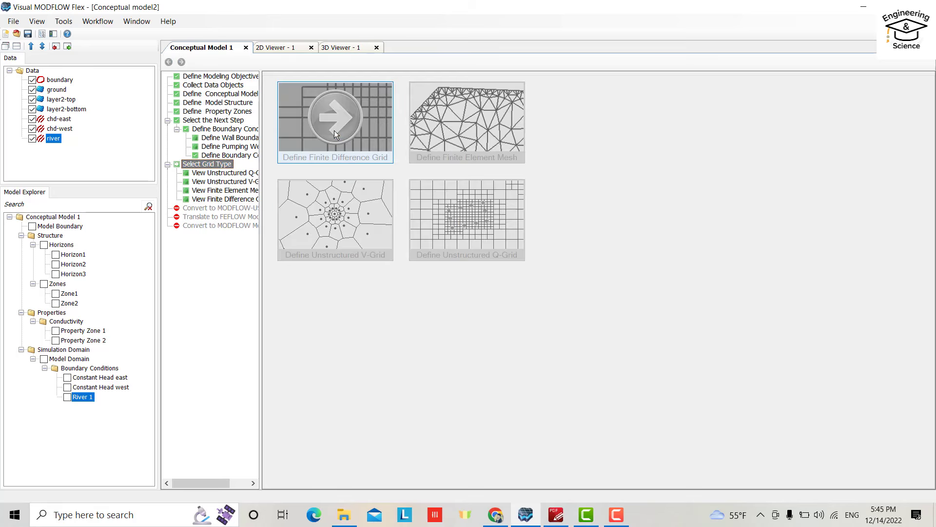
click(246, 196)
key(BackSpace)
text(1)
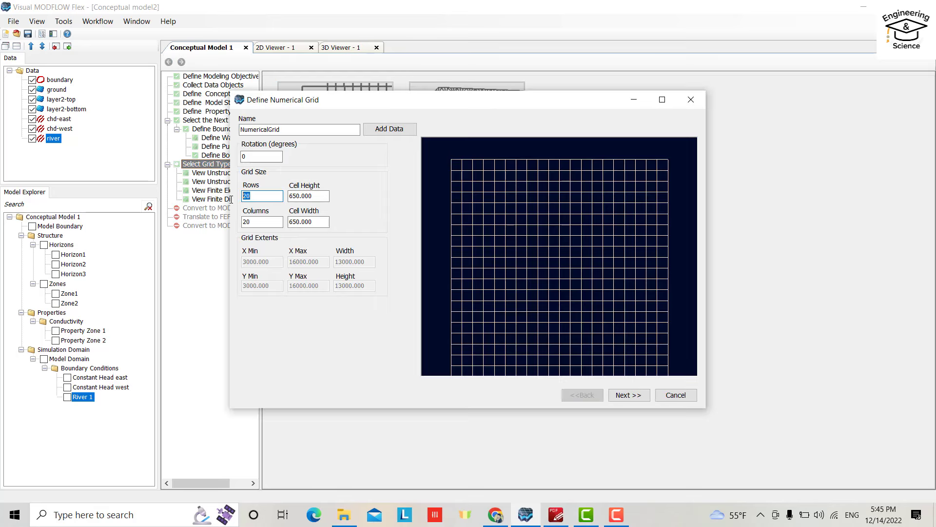
text(00)
double_click(261, 222)
text(1)
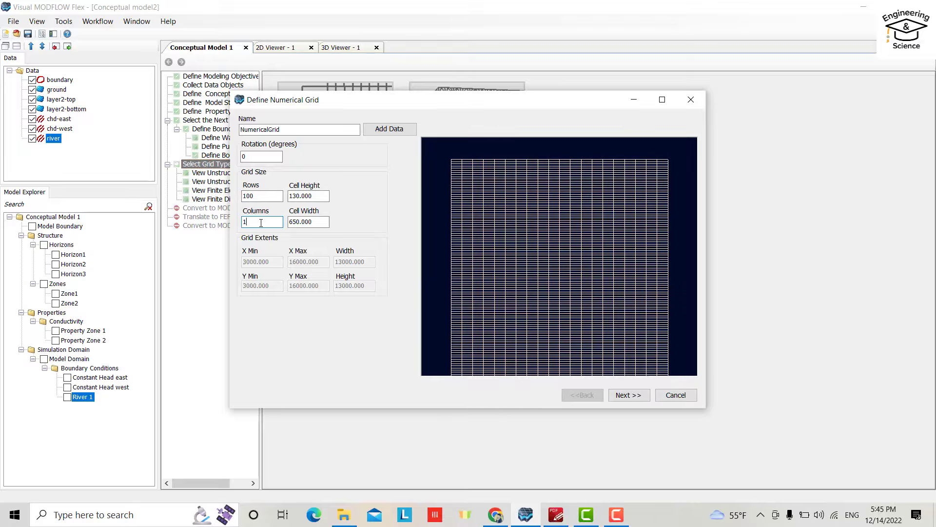
text(00)
click(628, 395)
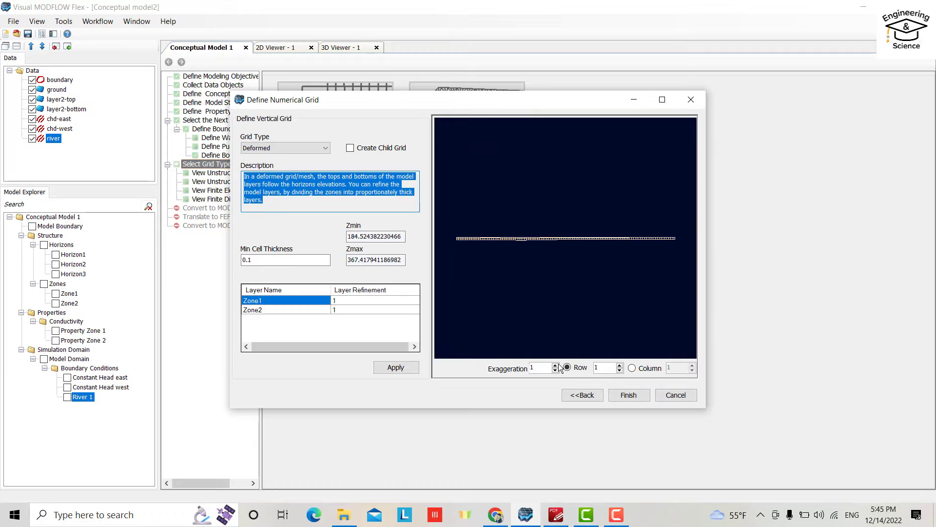
Step: Set the vertical grid preview's exaggeration to 40 and finish the deformed grid
drag(537, 367, 521, 367)
text(40)
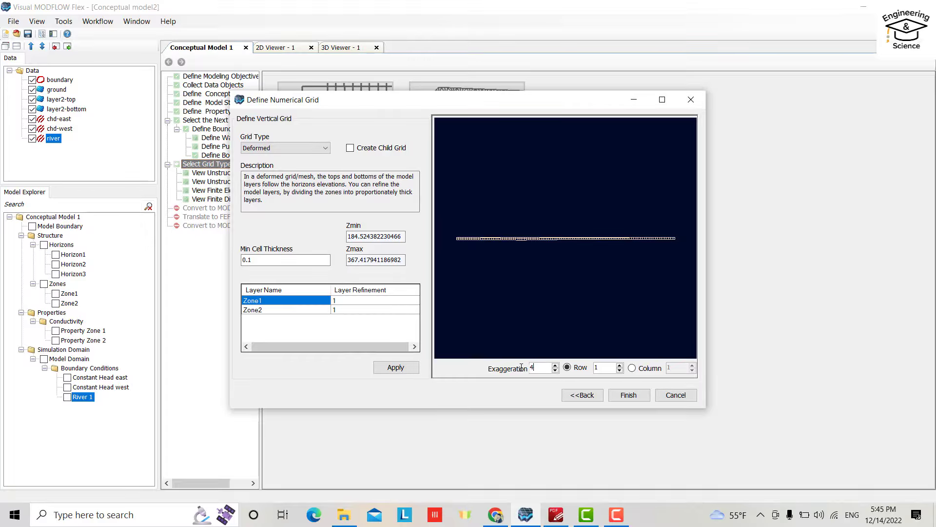
click(625, 395)
Step: Show the row, column and 3D views of the numerical grid alongside the layer view
click(270, 111)
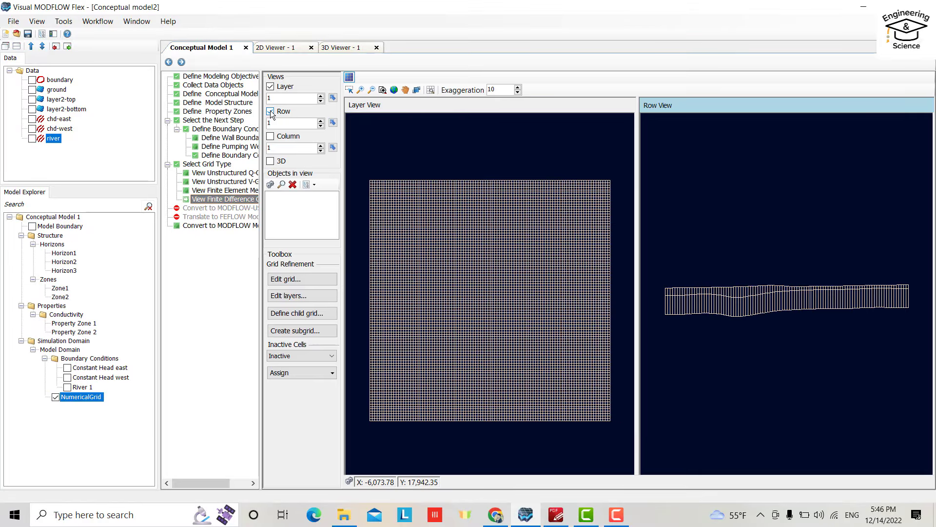
click(271, 136)
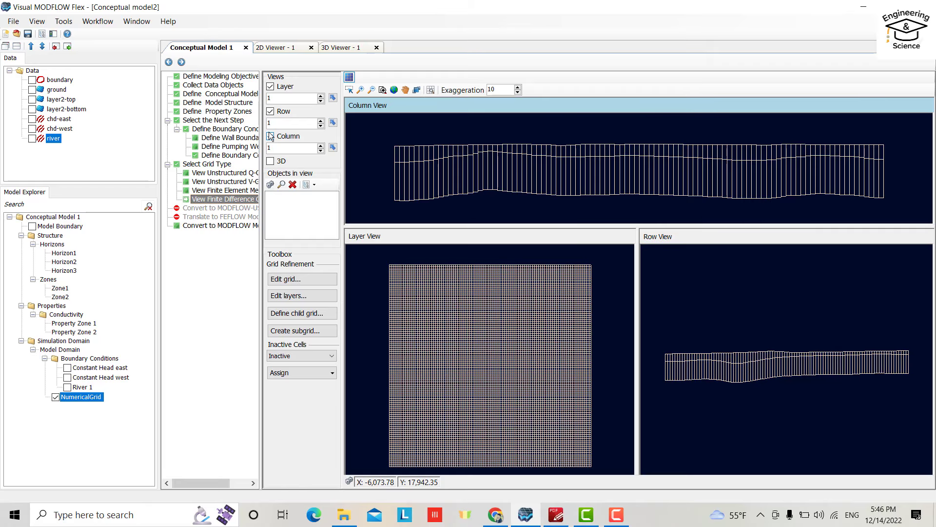
click(270, 162)
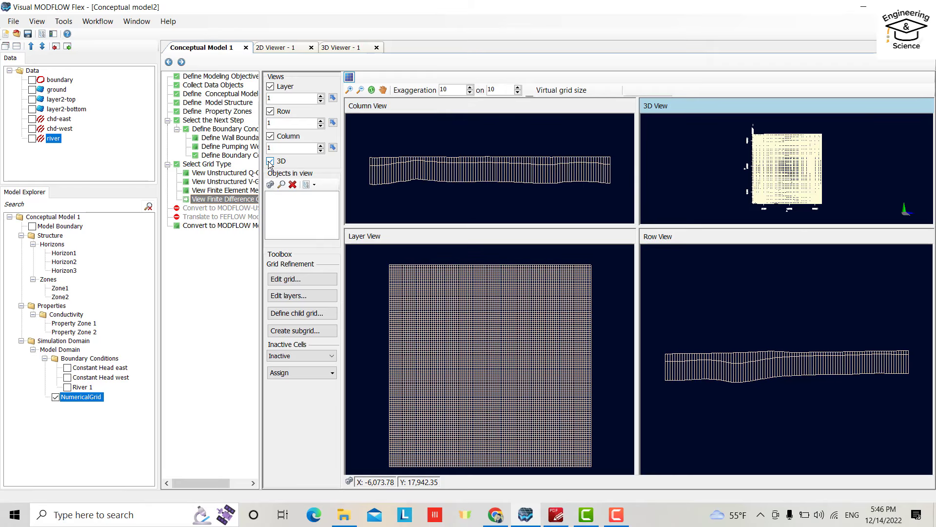
Step: Convert the conceptual model to a numerical model using NumericalGrid and dismiss the conversion progress report
click(182, 62)
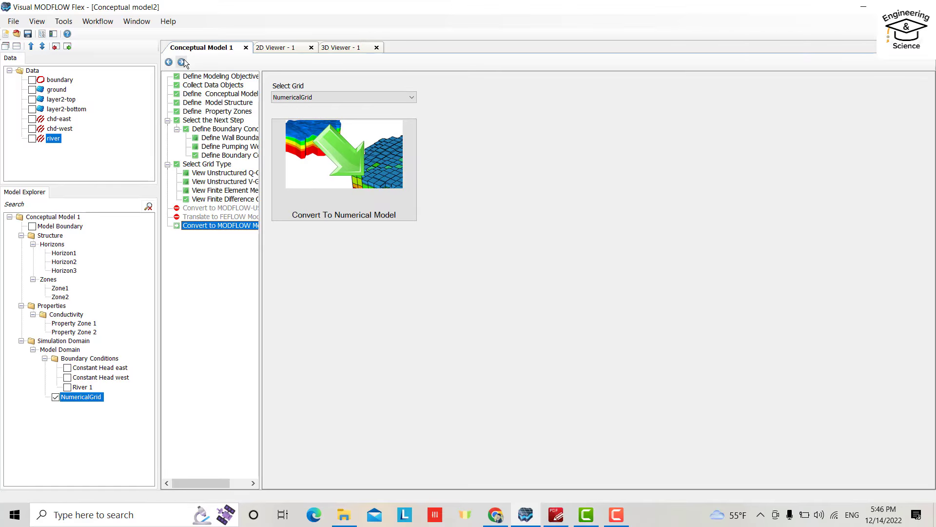
click(354, 173)
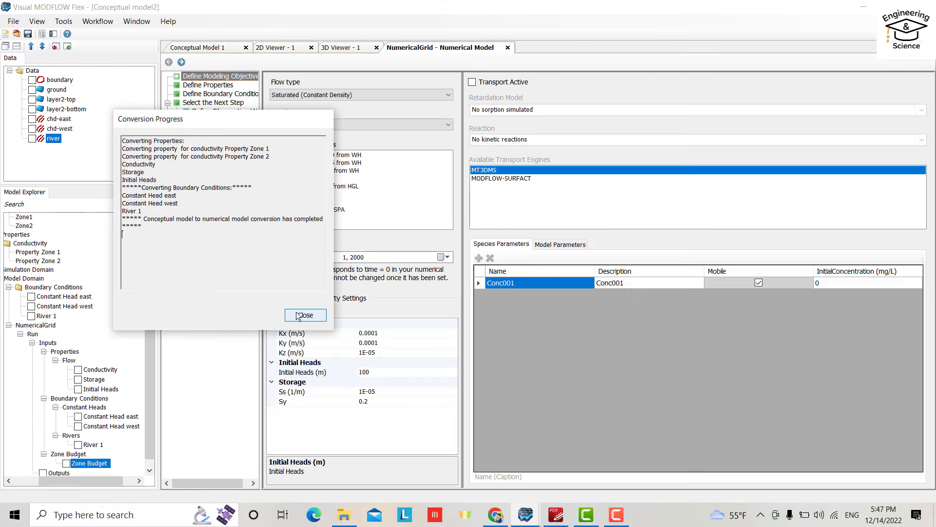
click(305, 315)
Step: Set the initial heads of all cells to 350 m in the numerical model's properties and turn off the cell gridlines
click(182, 62)
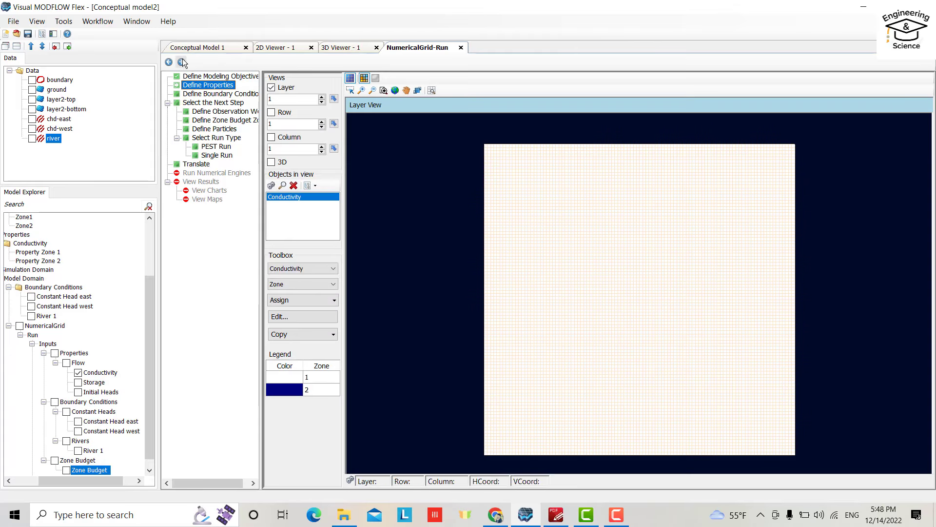
click(299, 268)
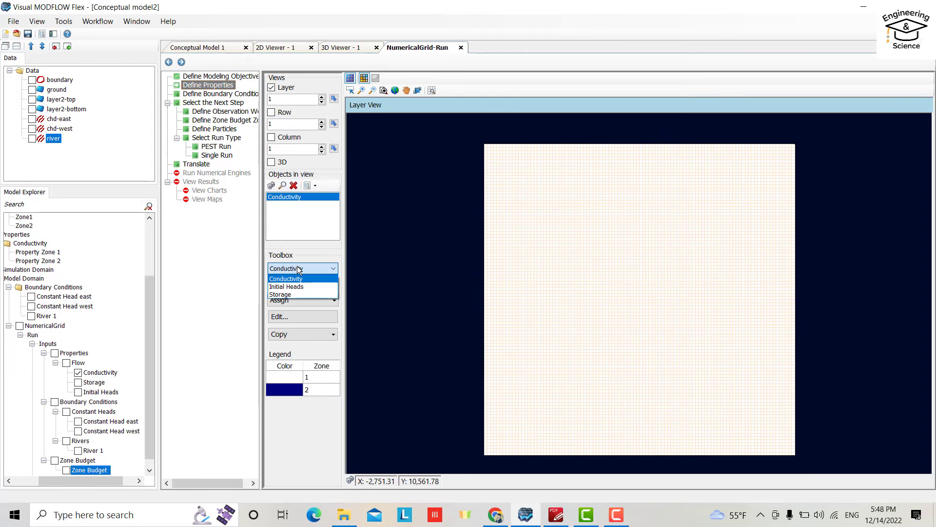
click(303, 287)
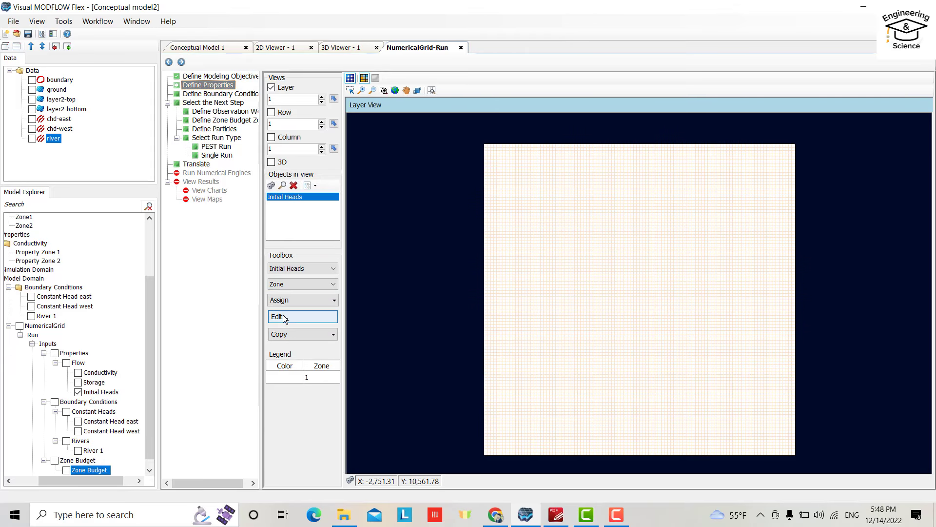
click(286, 318)
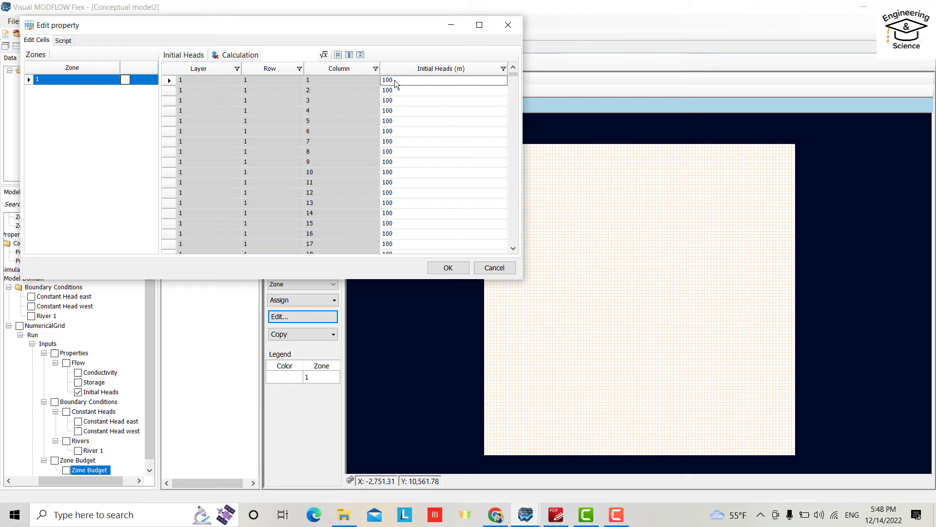
text(35)
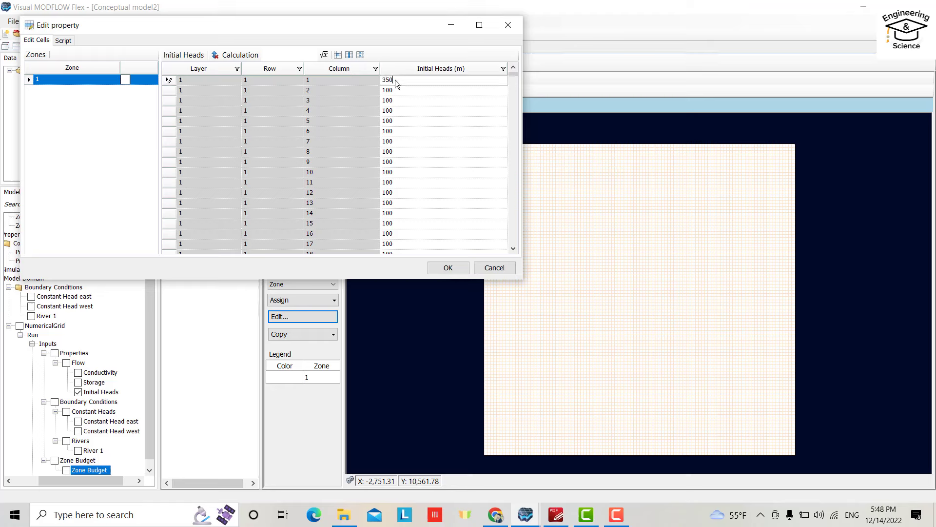
text(0)
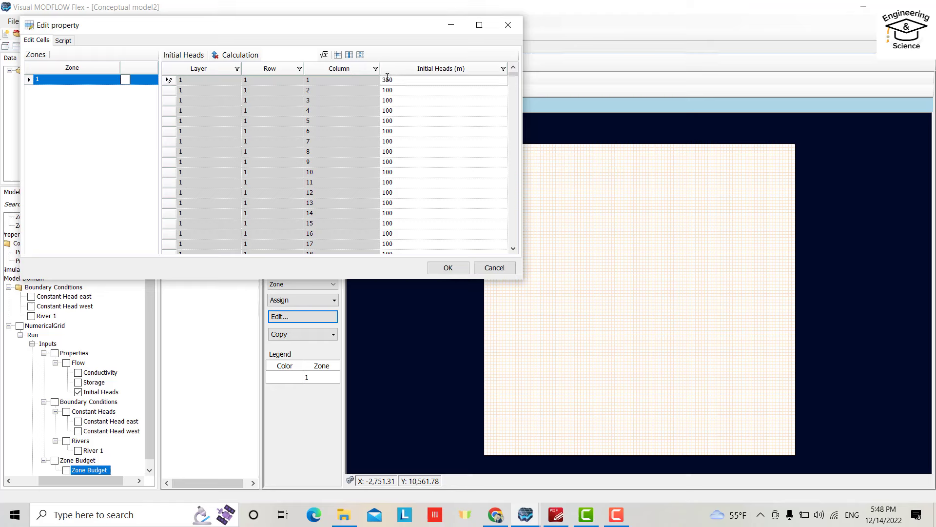
click(349, 56)
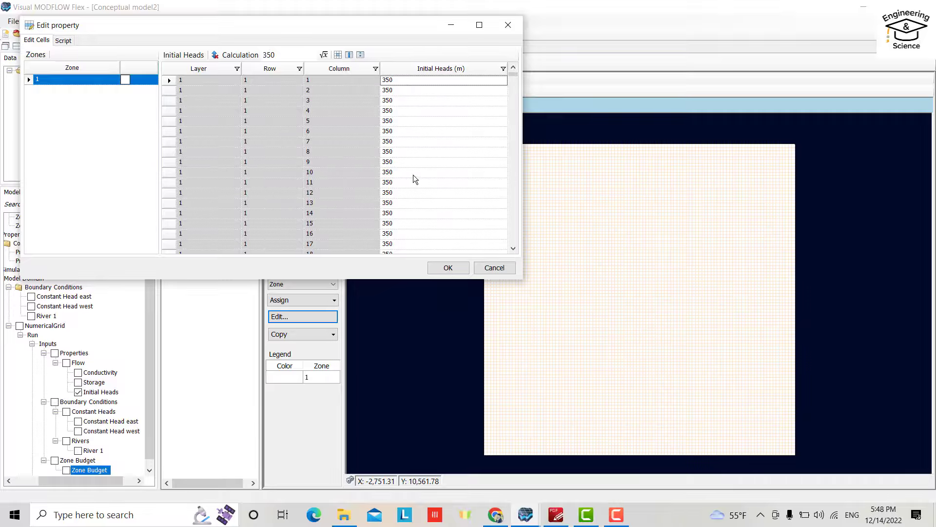
scroll(479, 113, down, 20)
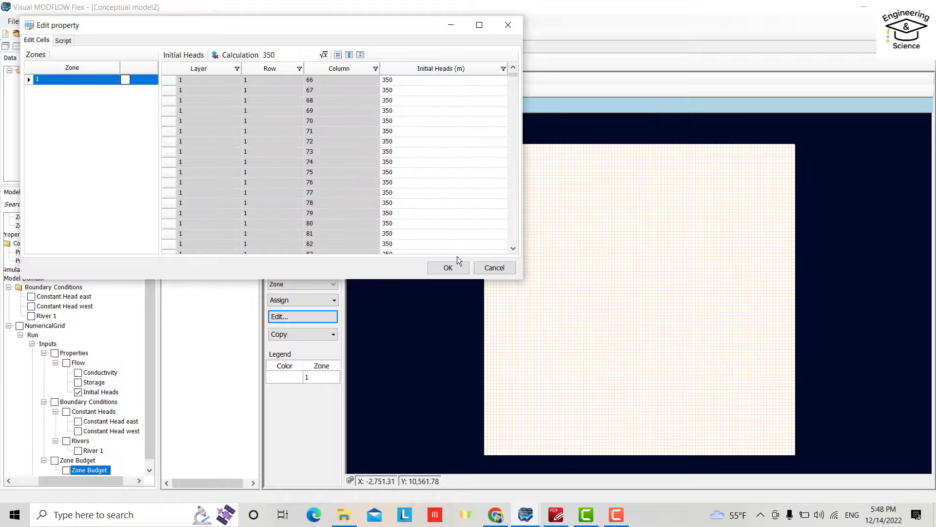
click(448, 268)
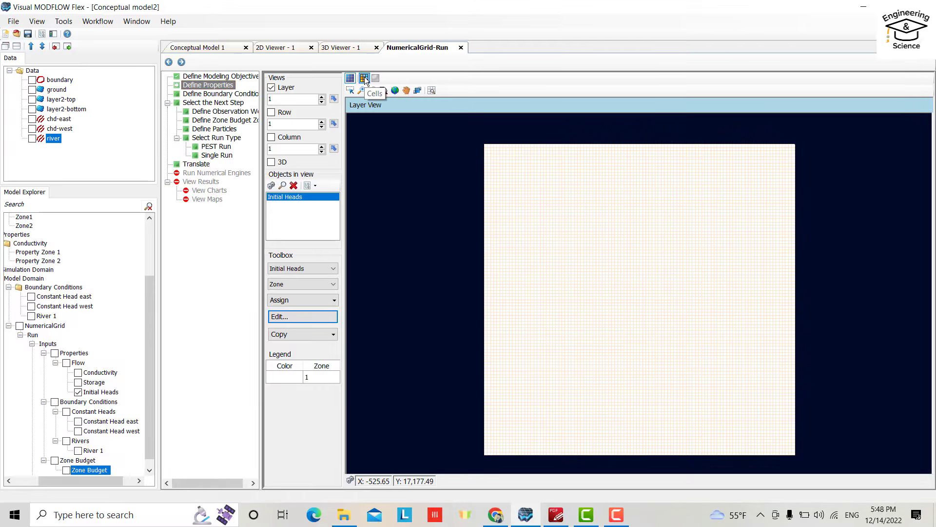
click(364, 78)
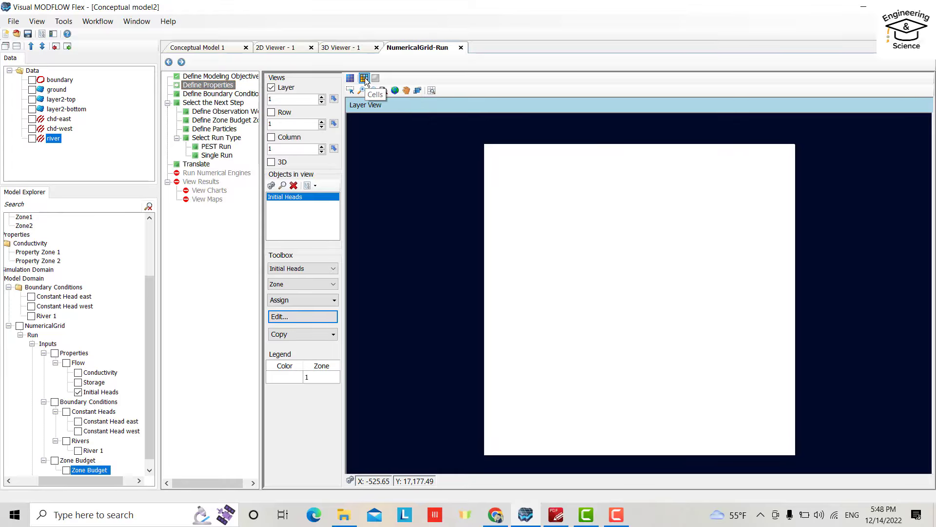
Step: Inspect the river boundary's stage, riverbed bottom and conductance values for the numerical model's cells, leaving them unedited
click(182, 63)
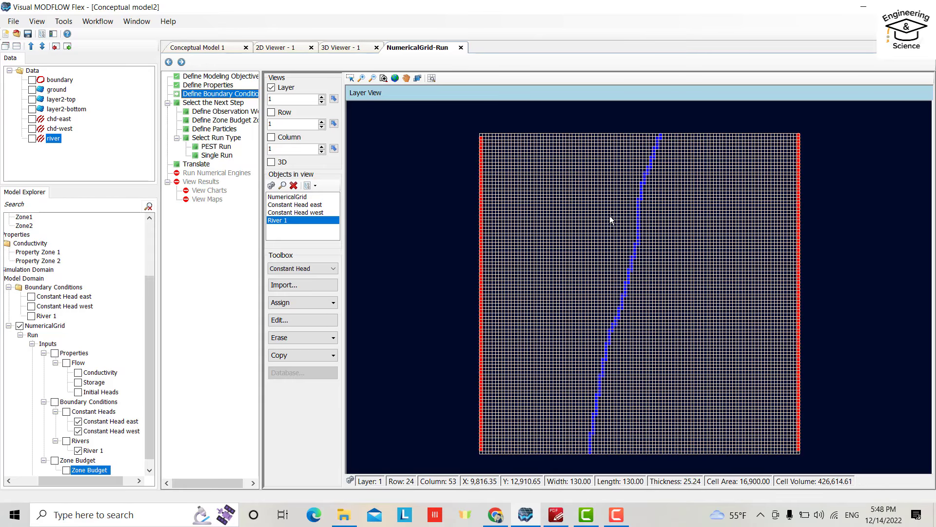
click(298, 268)
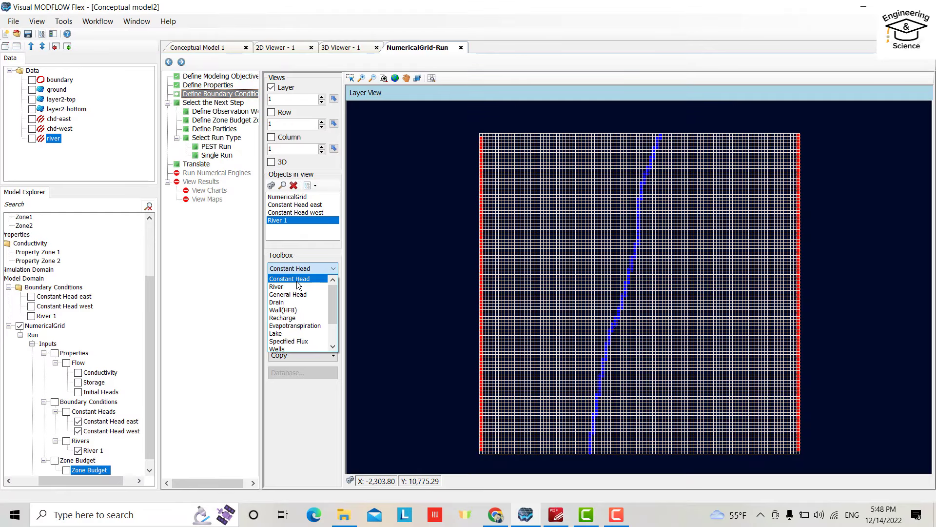
click(278, 287)
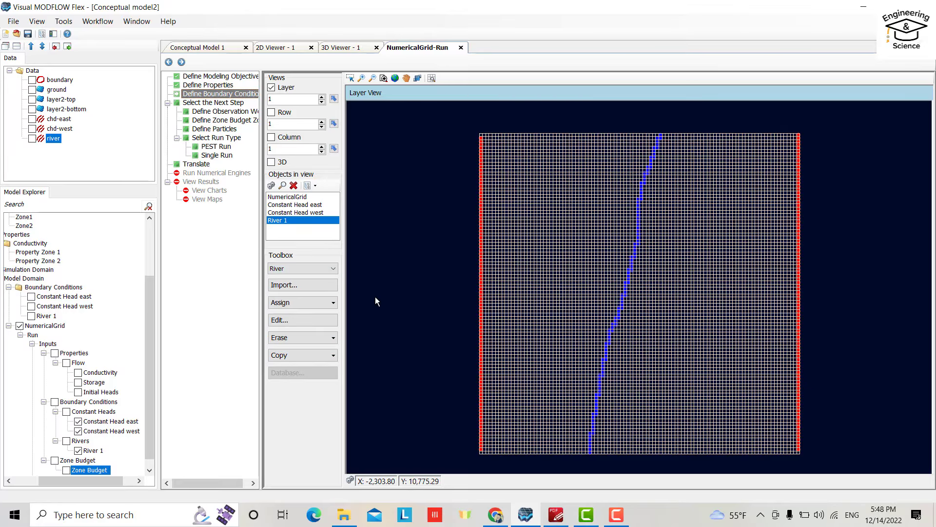
click(272, 319)
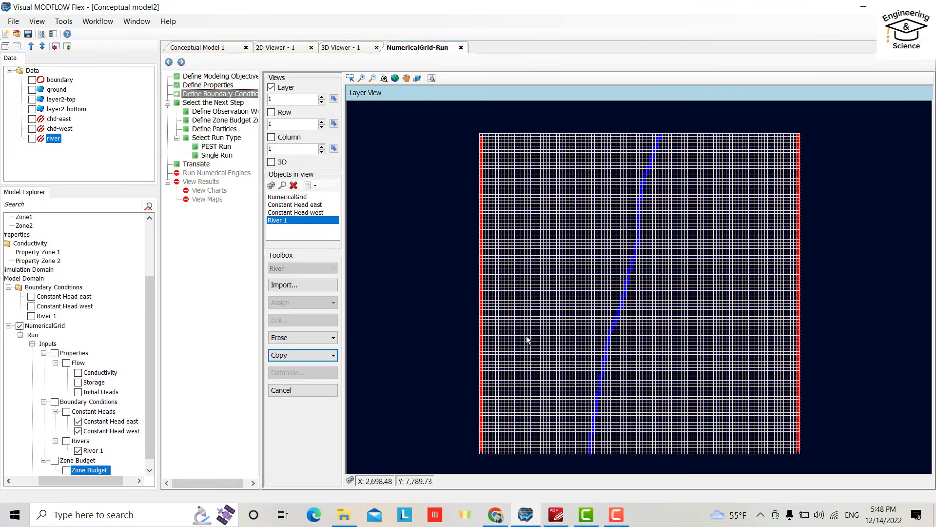
click(622, 302)
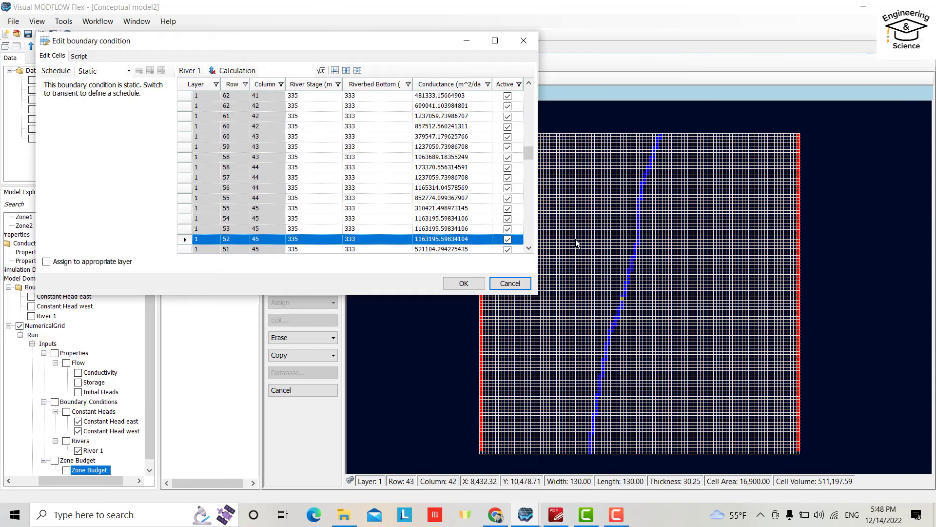
click(521, 44)
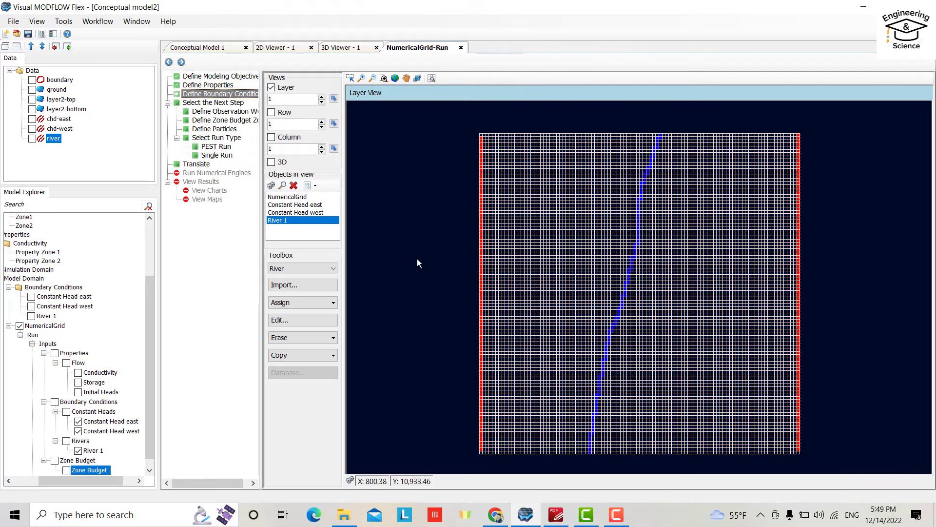
Step: Choose a single run for the numerical model with USGS MODFLOW 2005 from WH as the flow engine
click(182, 63)
click(334, 125)
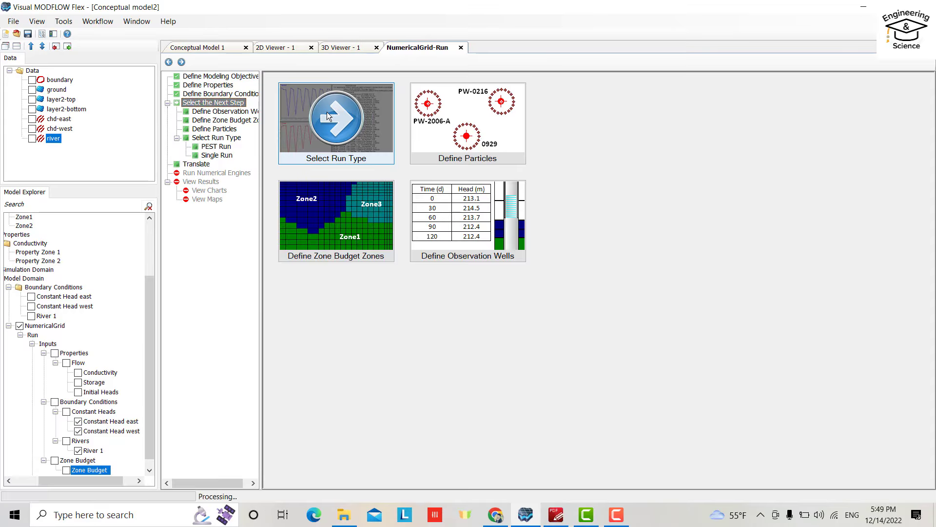
click(334, 126)
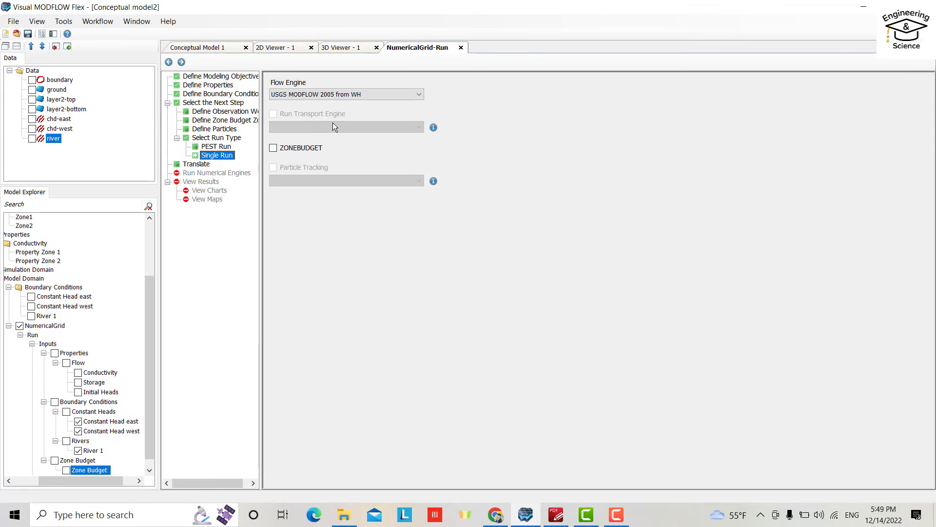
click(385, 93)
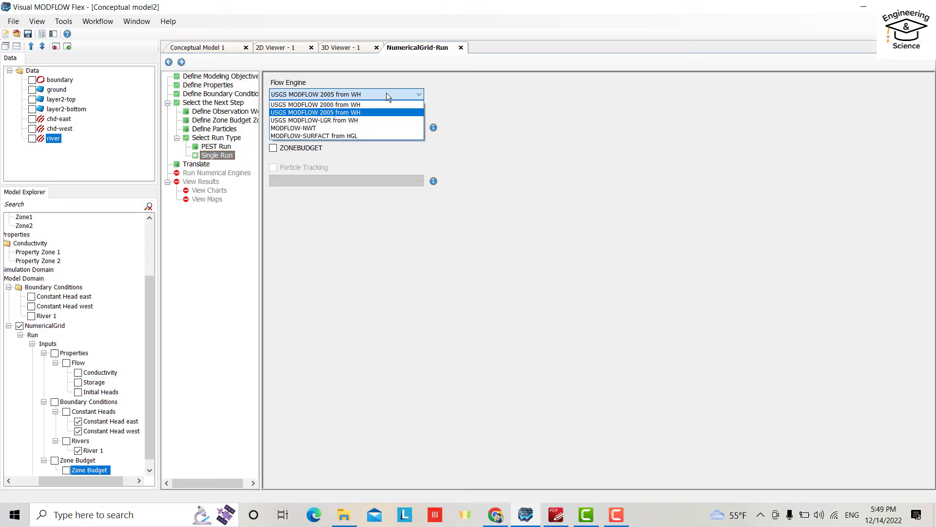
click(344, 114)
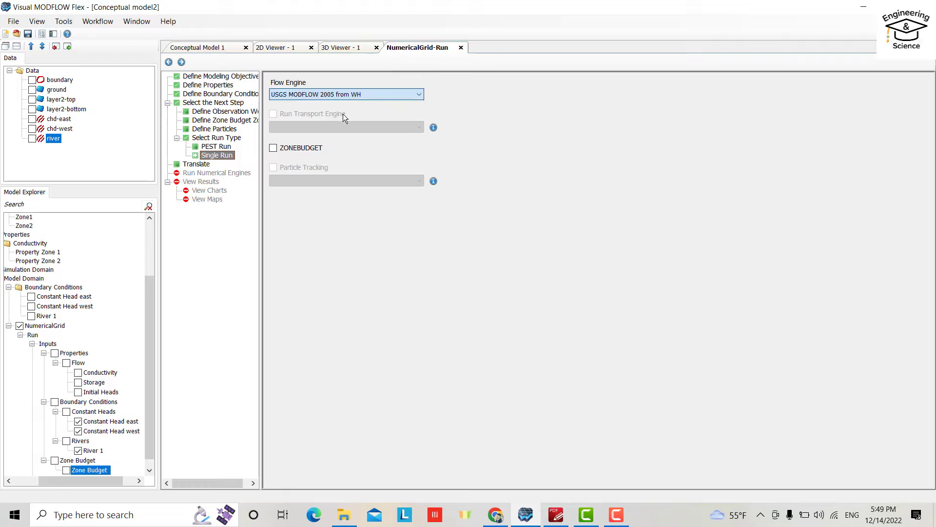
Step: Translate the numerical model and run the MODFLOW-2005 engine
click(181, 62)
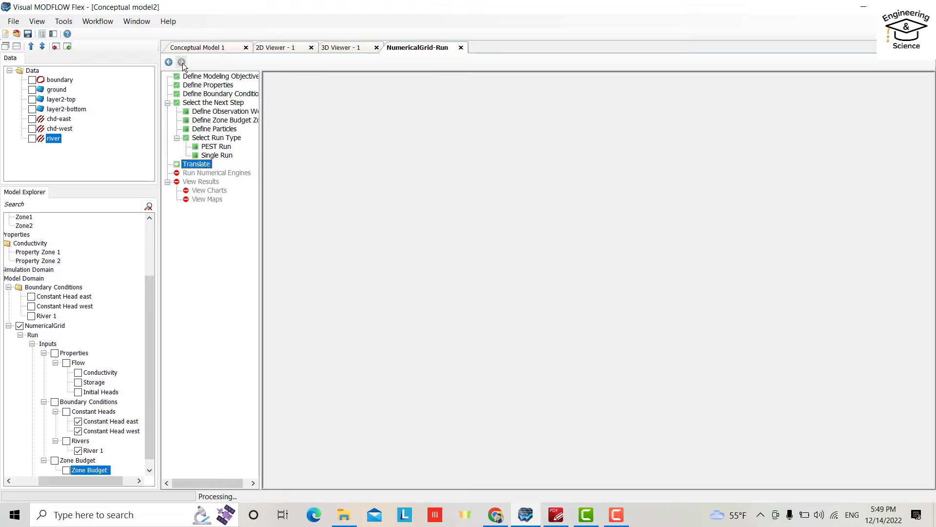
click(182, 62)
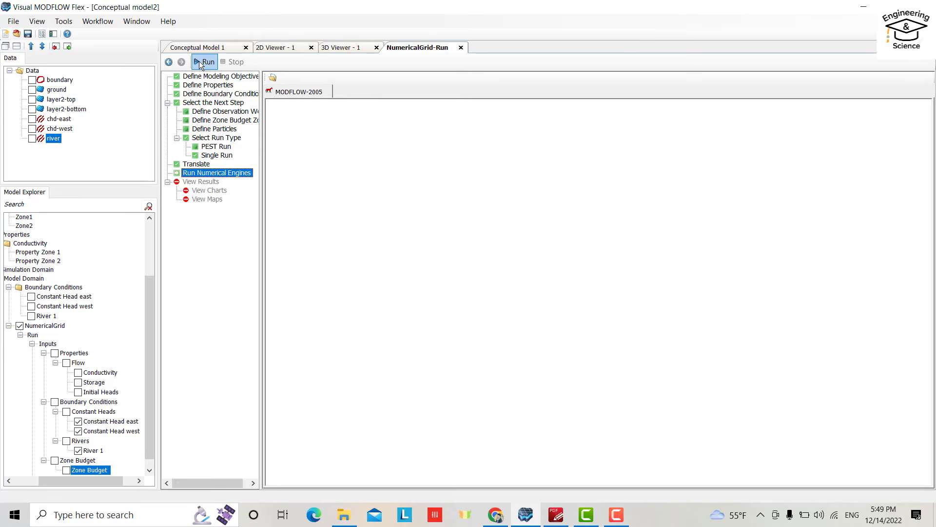
click(205, 61)
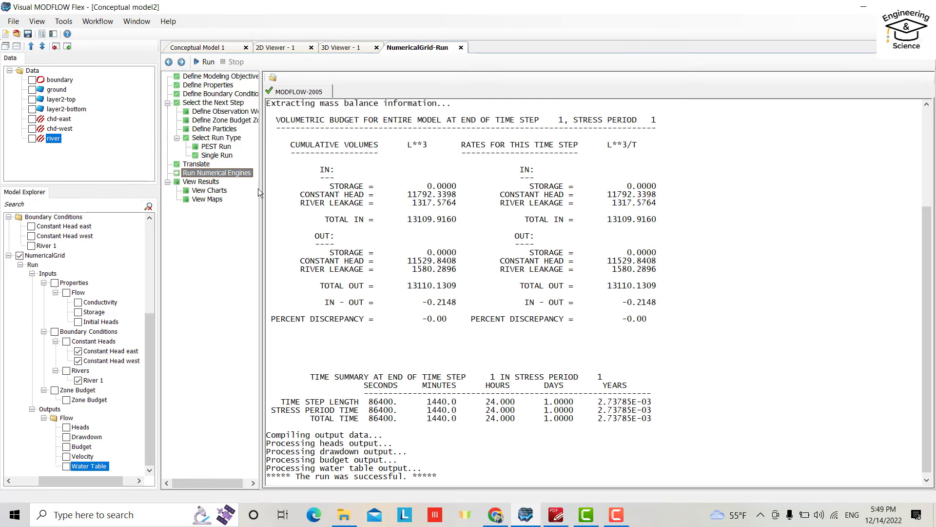
Step: Open the map view of the simulation results to display the calculated heads
click(182, 62)
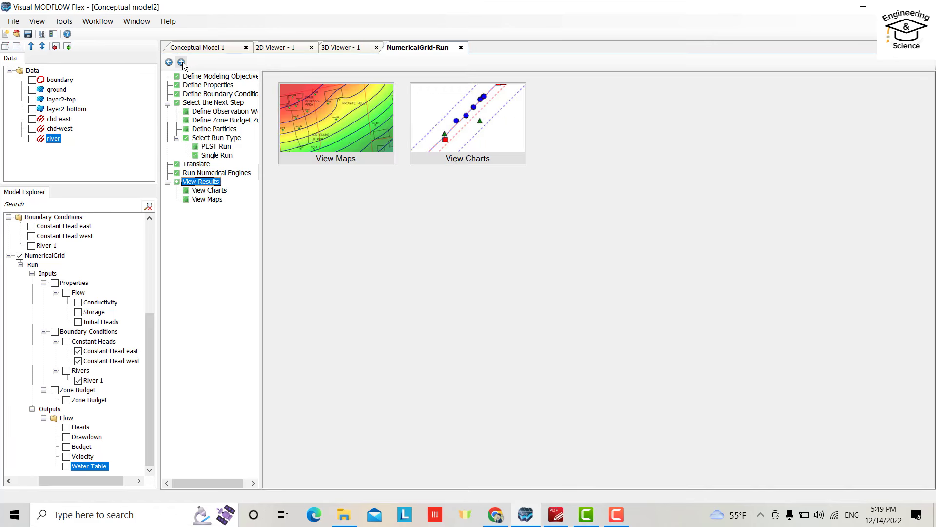
click(336, 141)
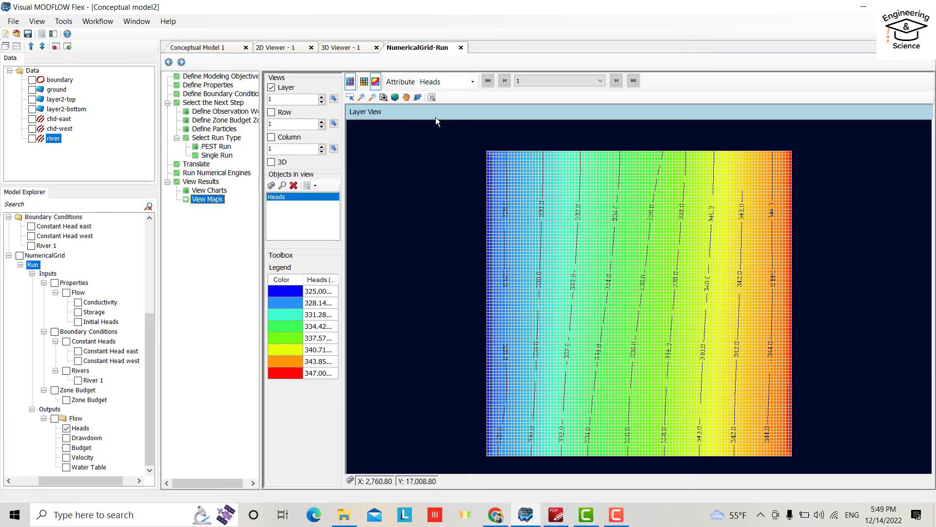
Step: Display the layer view's heads as coloured cells and hide the grid lines
click(365, 83)
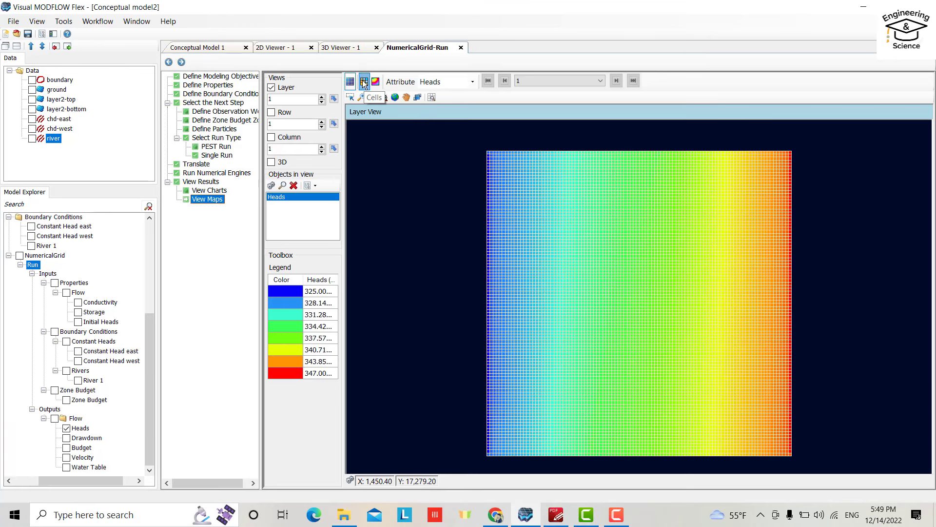
click(351, 82)
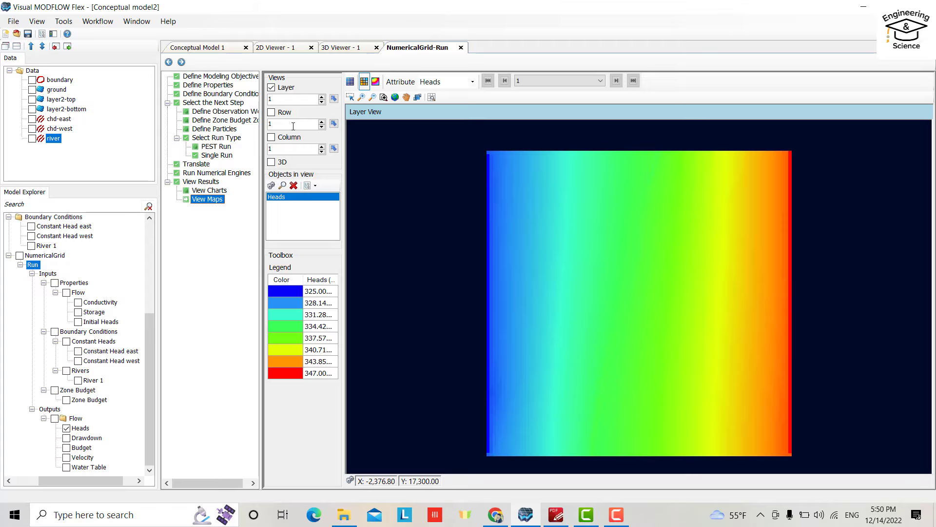
Step: Show the row, column and 3D views of the heads alongside the layer view
click(271, 112)
click(271, 137)
click(272, 162)
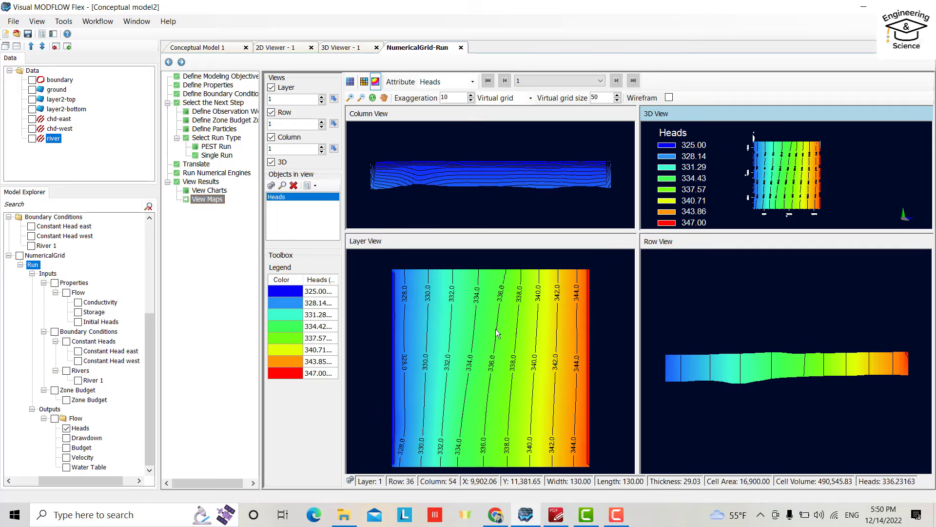
Step: Hide the 3D, column and row views so only the layer view of the heads is displayed
click(271, 163)
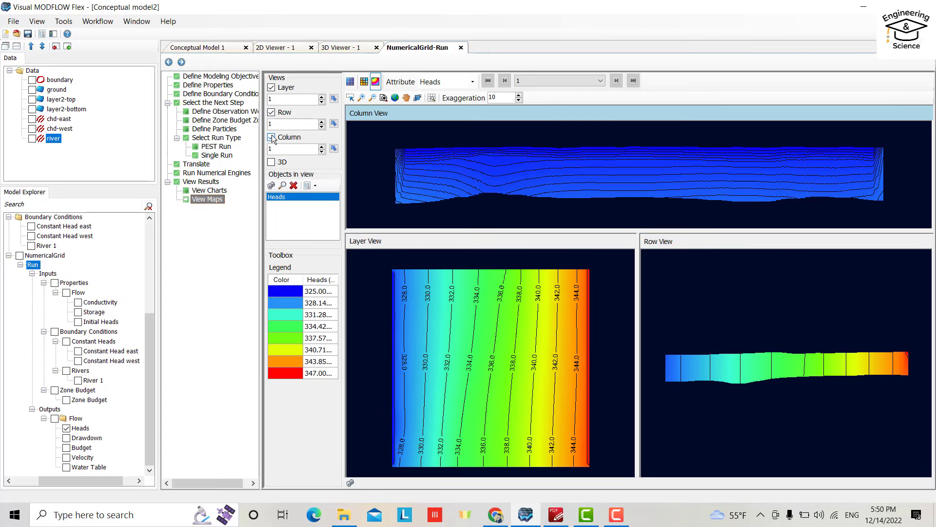
click(271, 137)
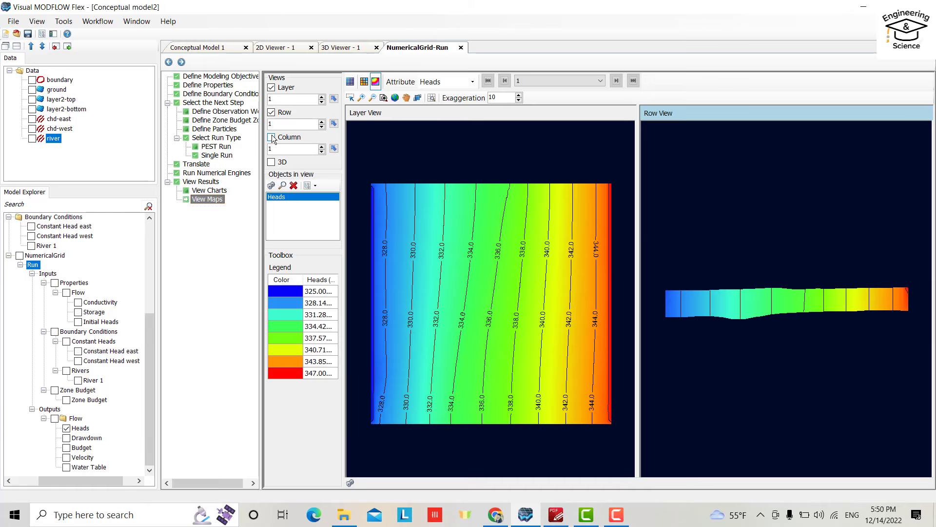
click(271, 112)
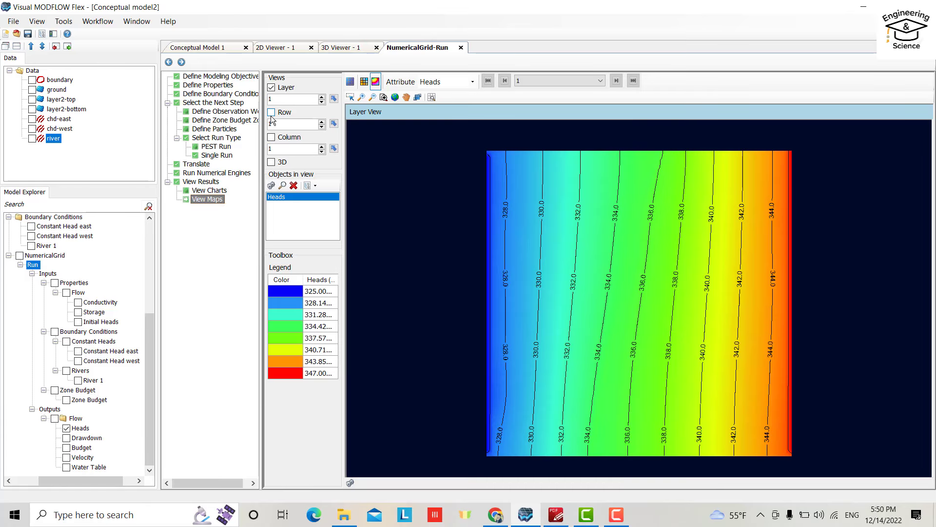